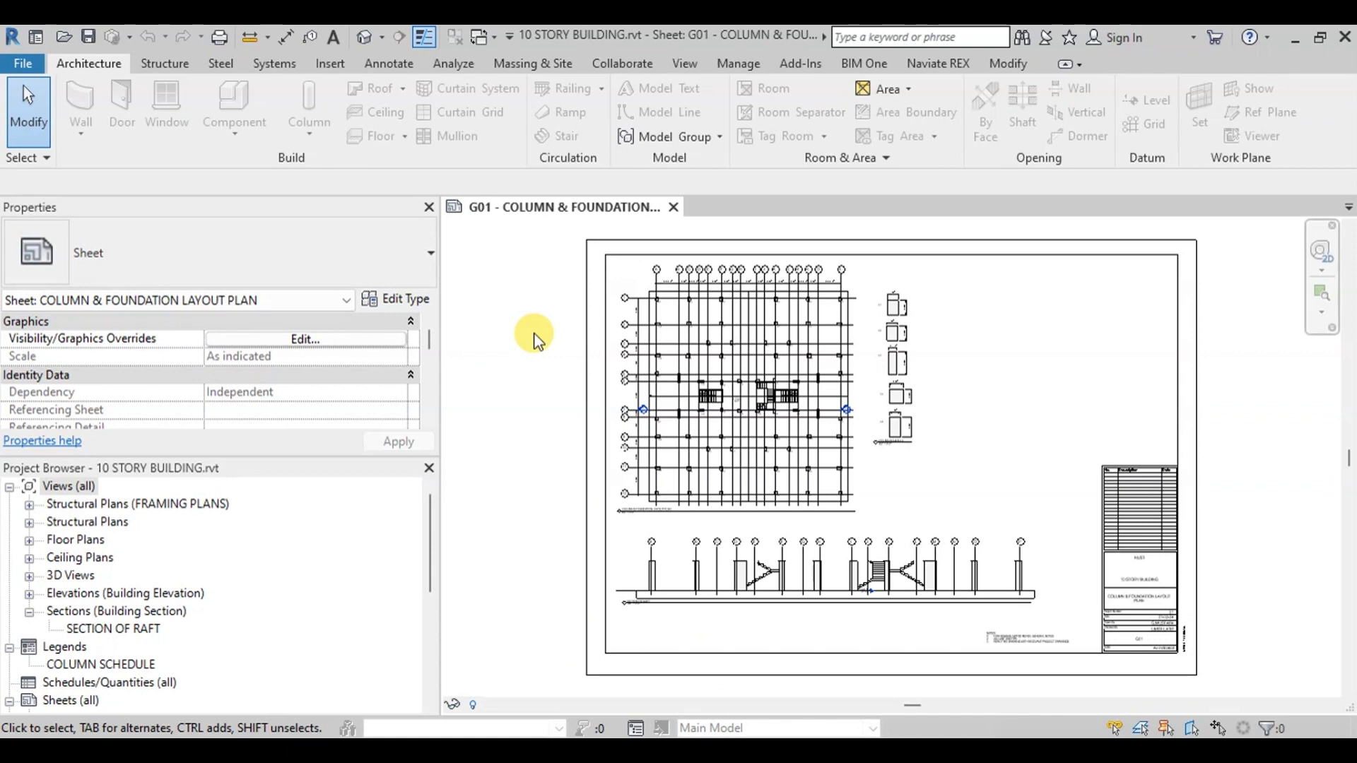
Start a new Structural Foundations material takeoff.
click(684, 62)
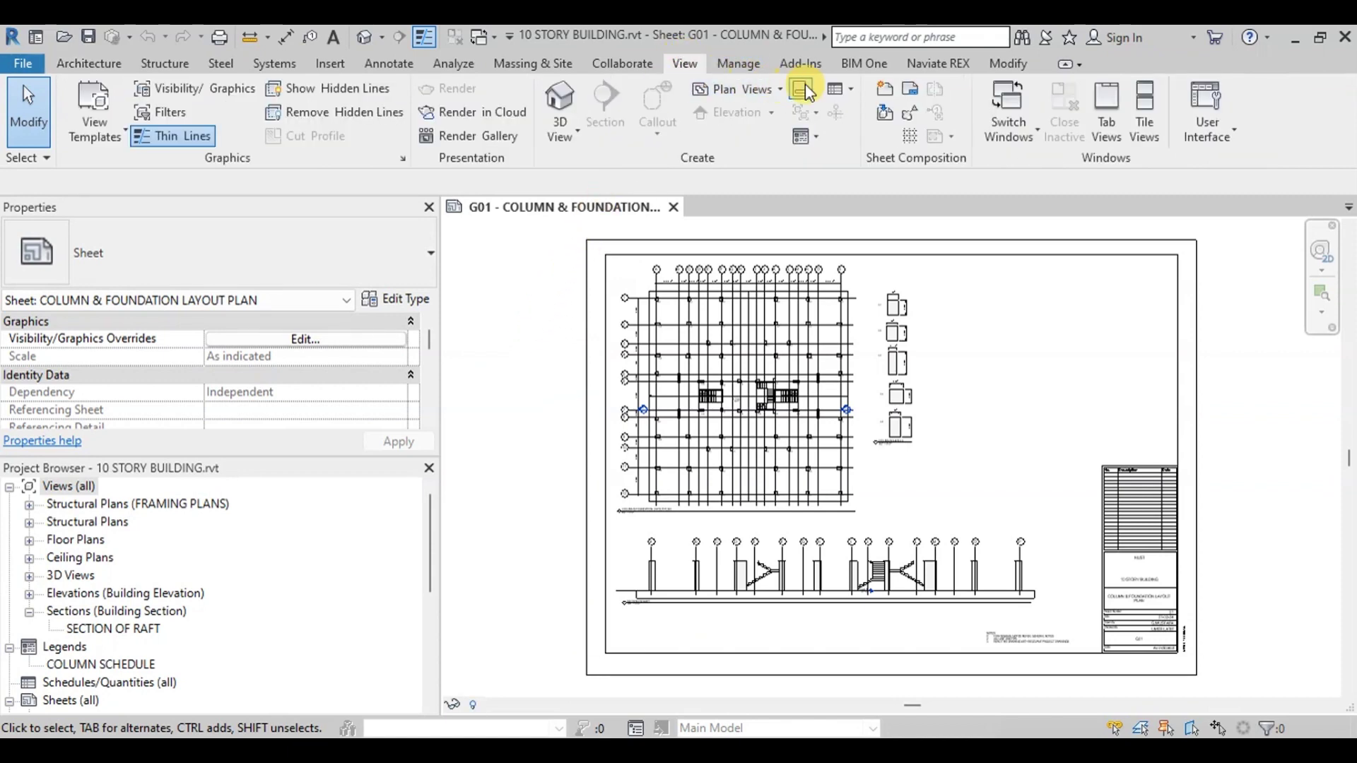
click(846, 90)
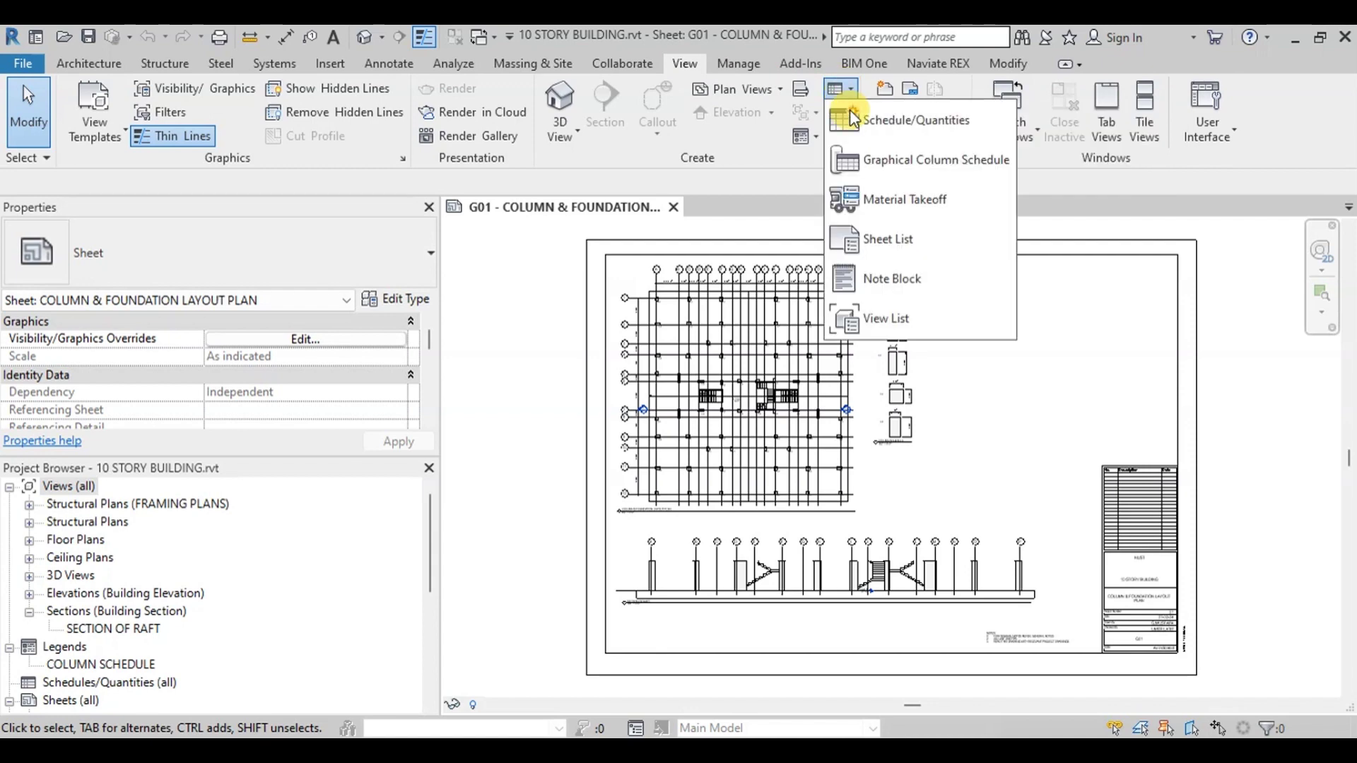
click(871, 205)
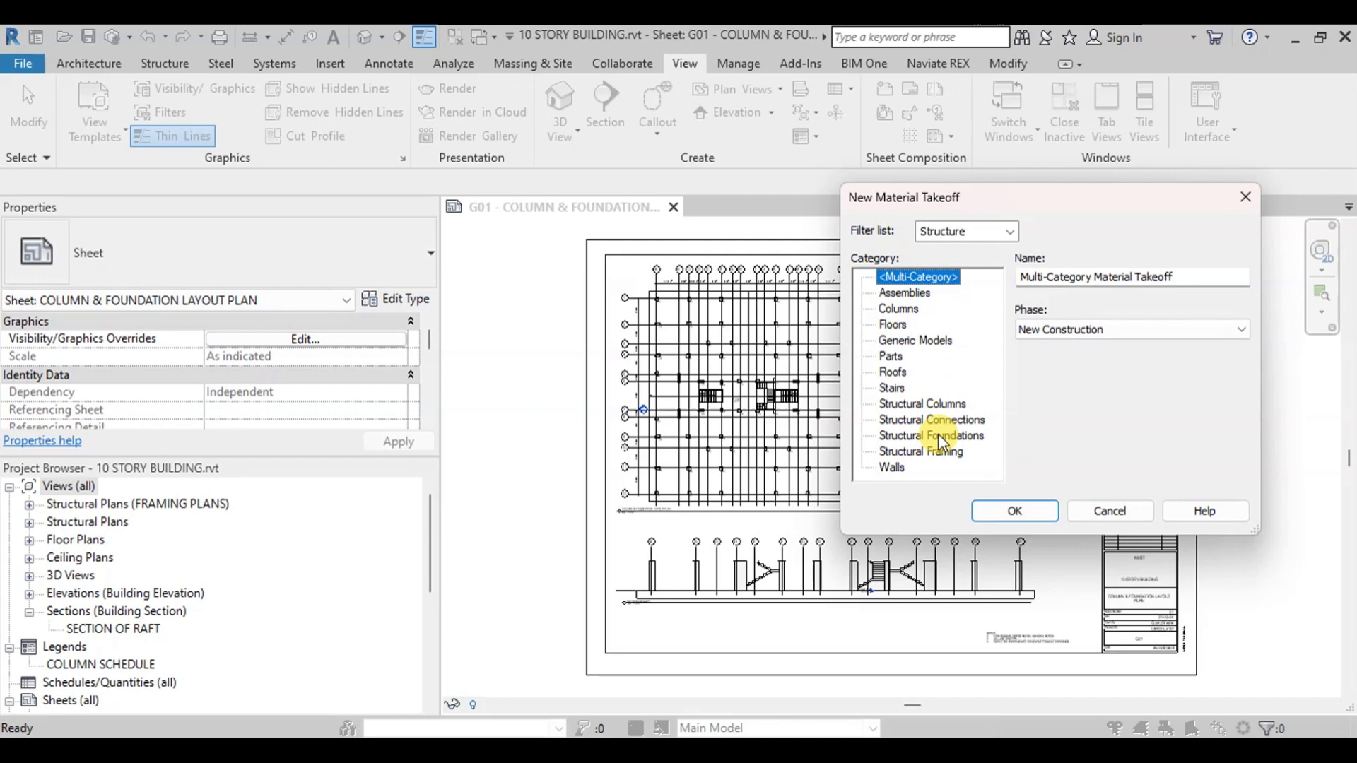
click(932, 436)
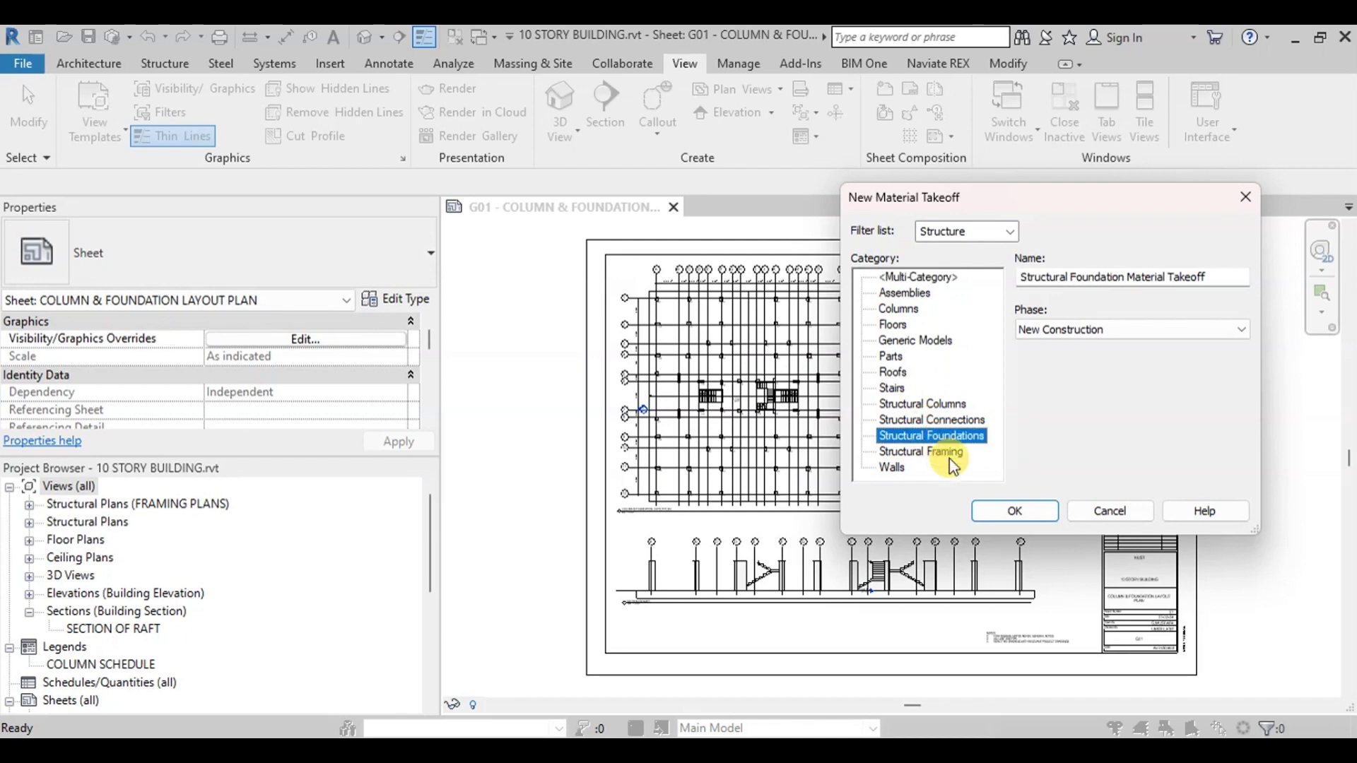
click(1014, 512)
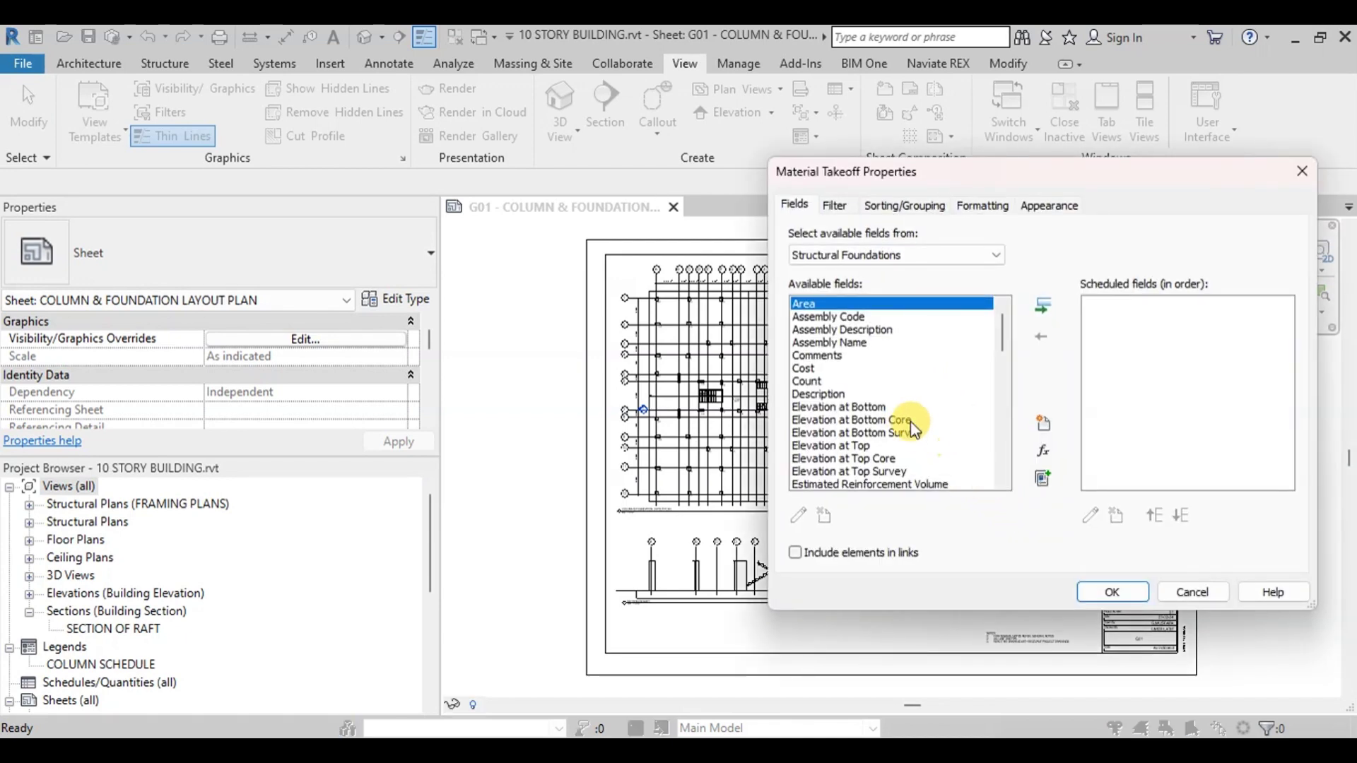
Add Family and Type and Material: Name as takeoff fields.
click(804, 381)
scroll(801, 386, down, 1)
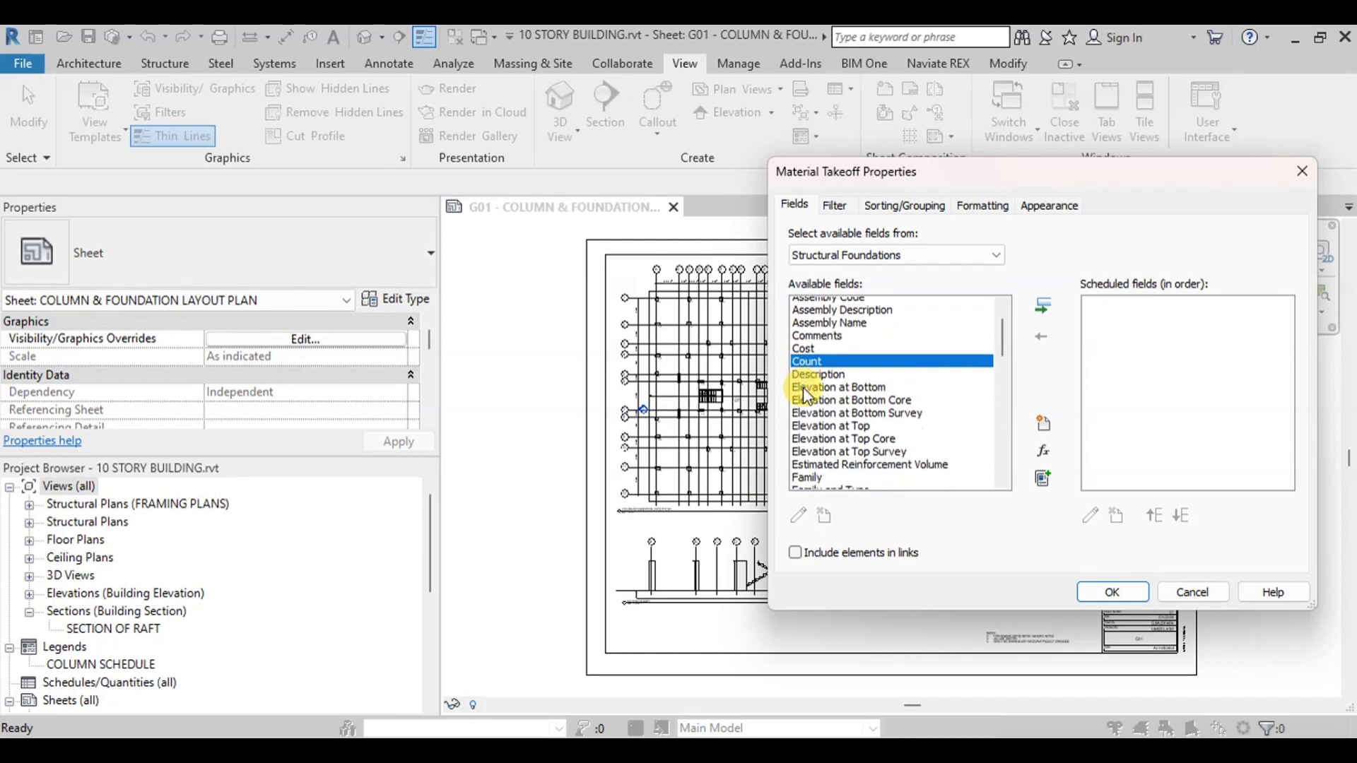
click(845, 472)
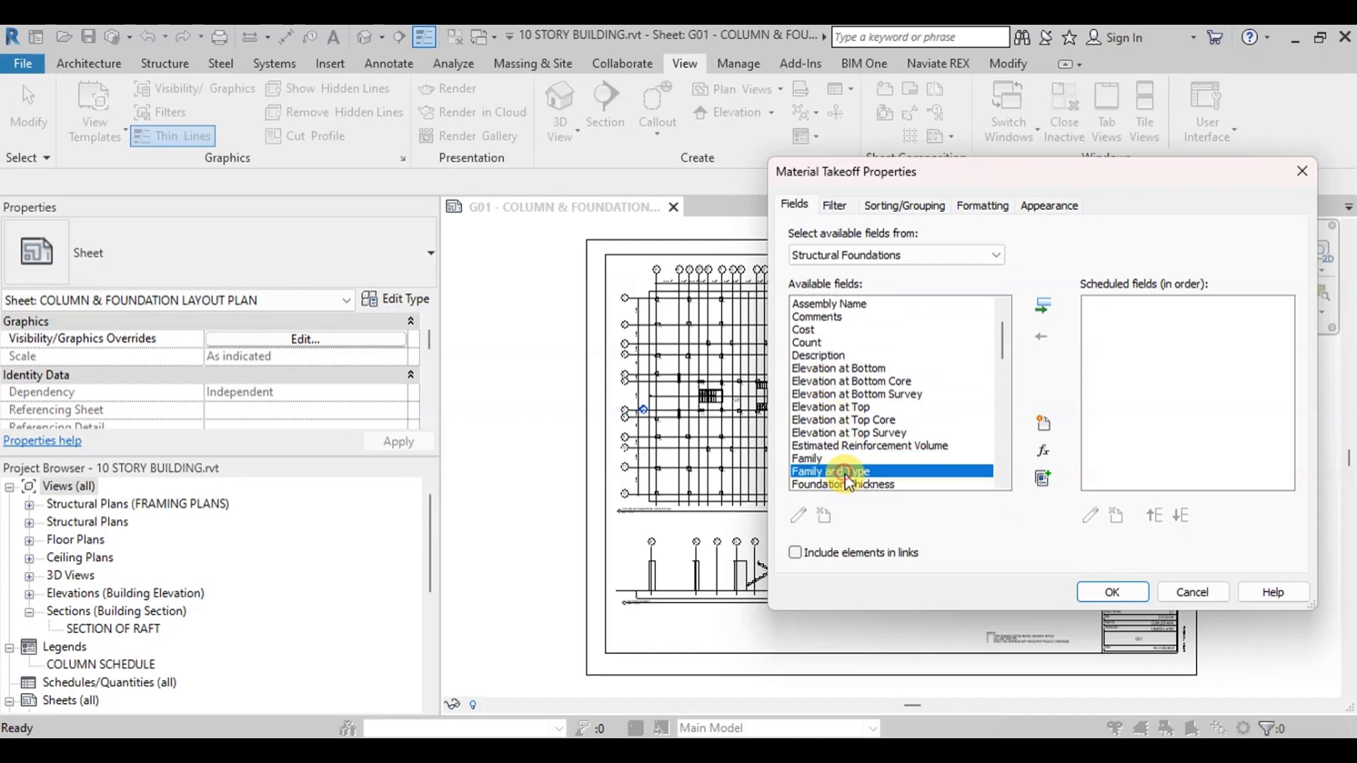
double_click(849, 471)
scroll(845, 410, down, 3)
click(845, 470)
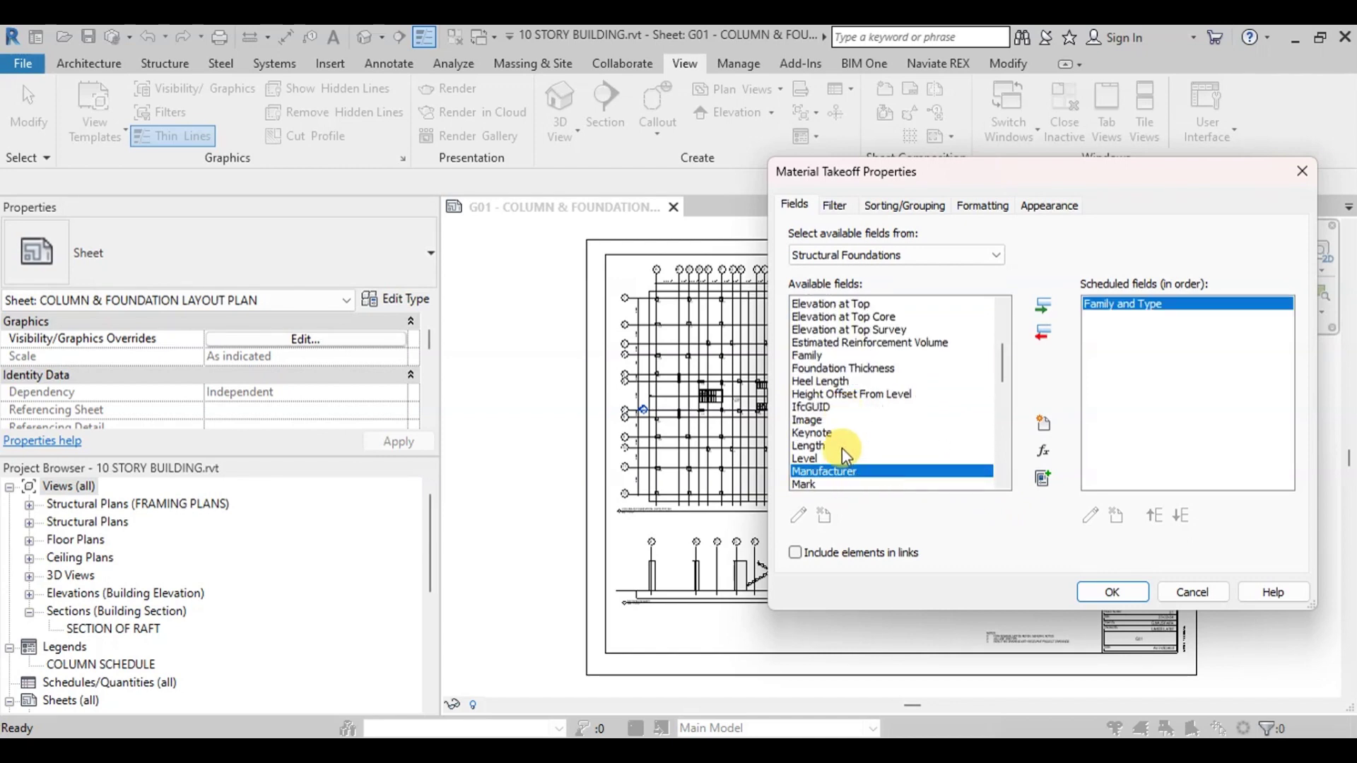
scroll(843, 452, down, 6)
double_click(845, 445)
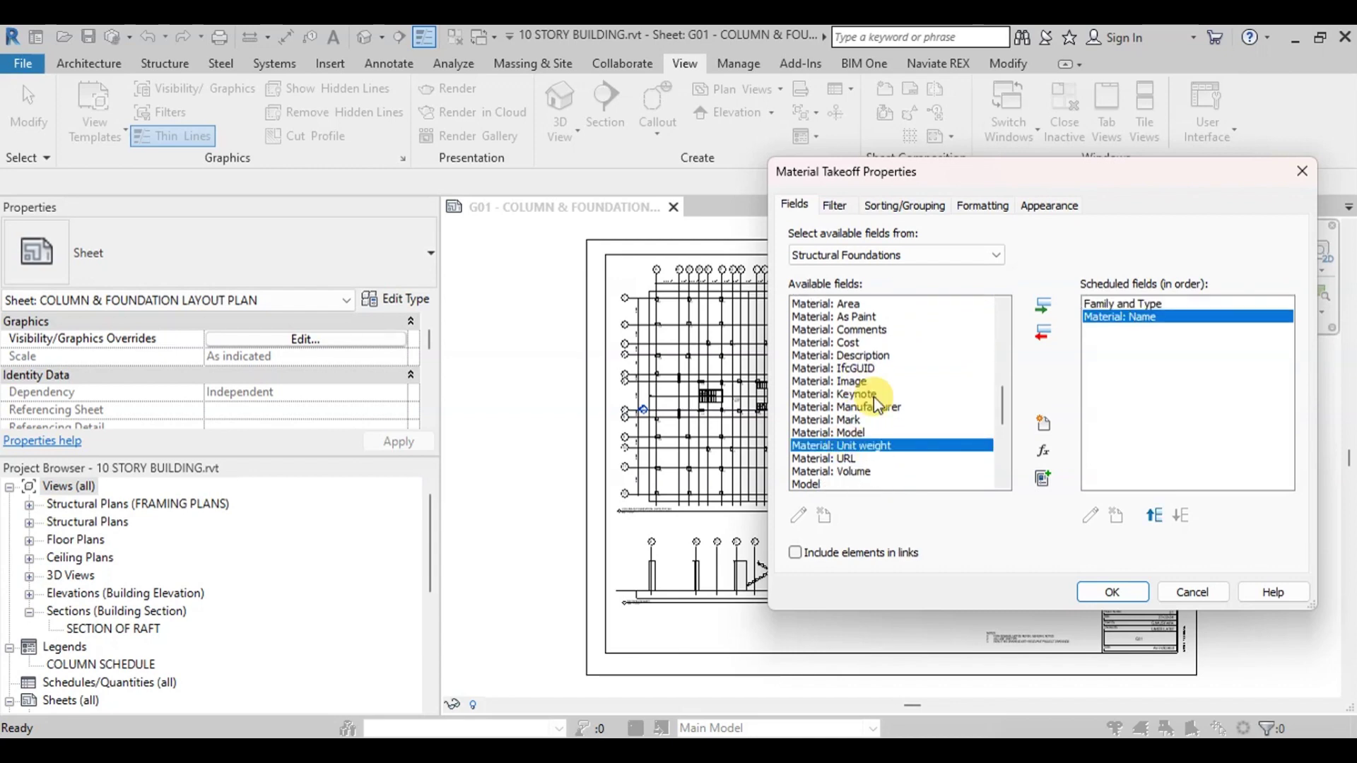
Add Length, Width, Foundation Thickness and Material: Volume fields.
scroll(841, 332, up, 1)
double_click(820, 316)
scroll(820, 396, down, 6)
double_click(813, 470)
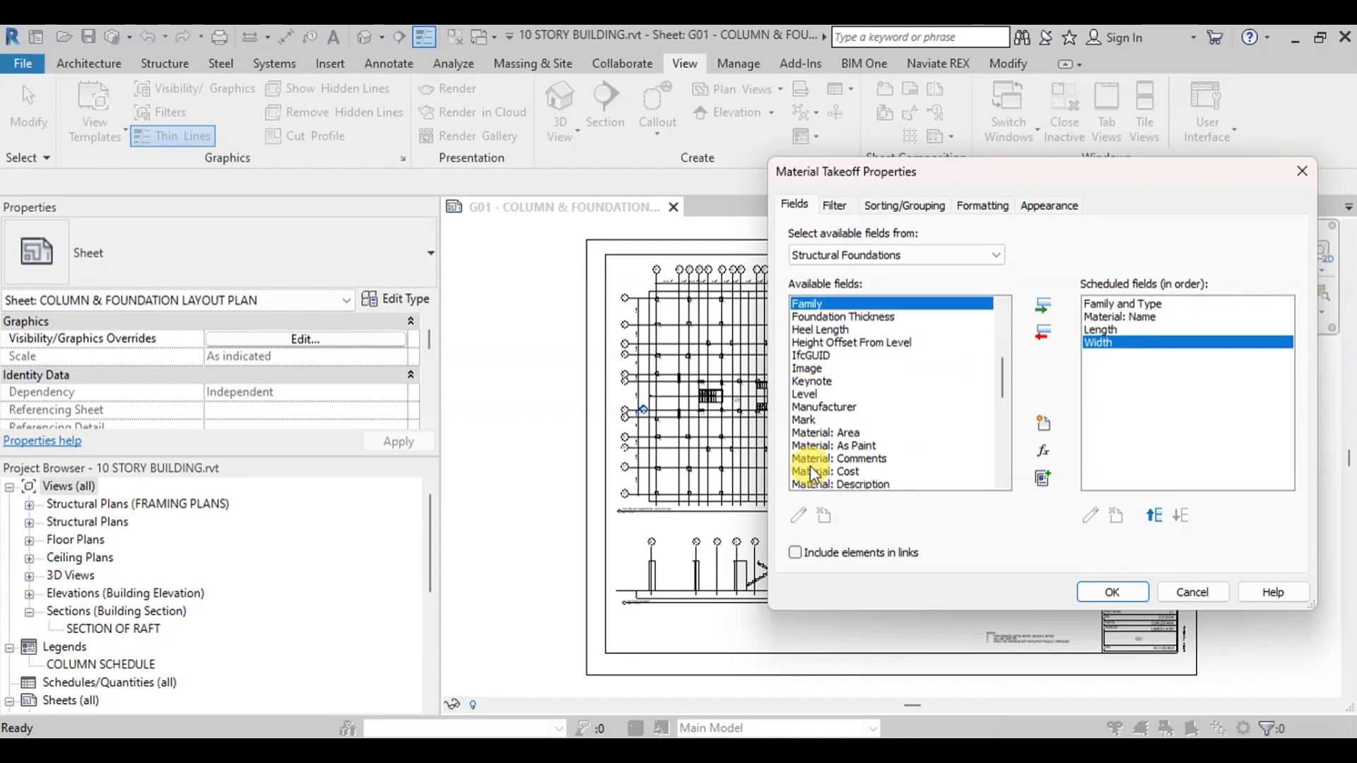
double_click(815, 318)
scroll(820, 396, down, 6)
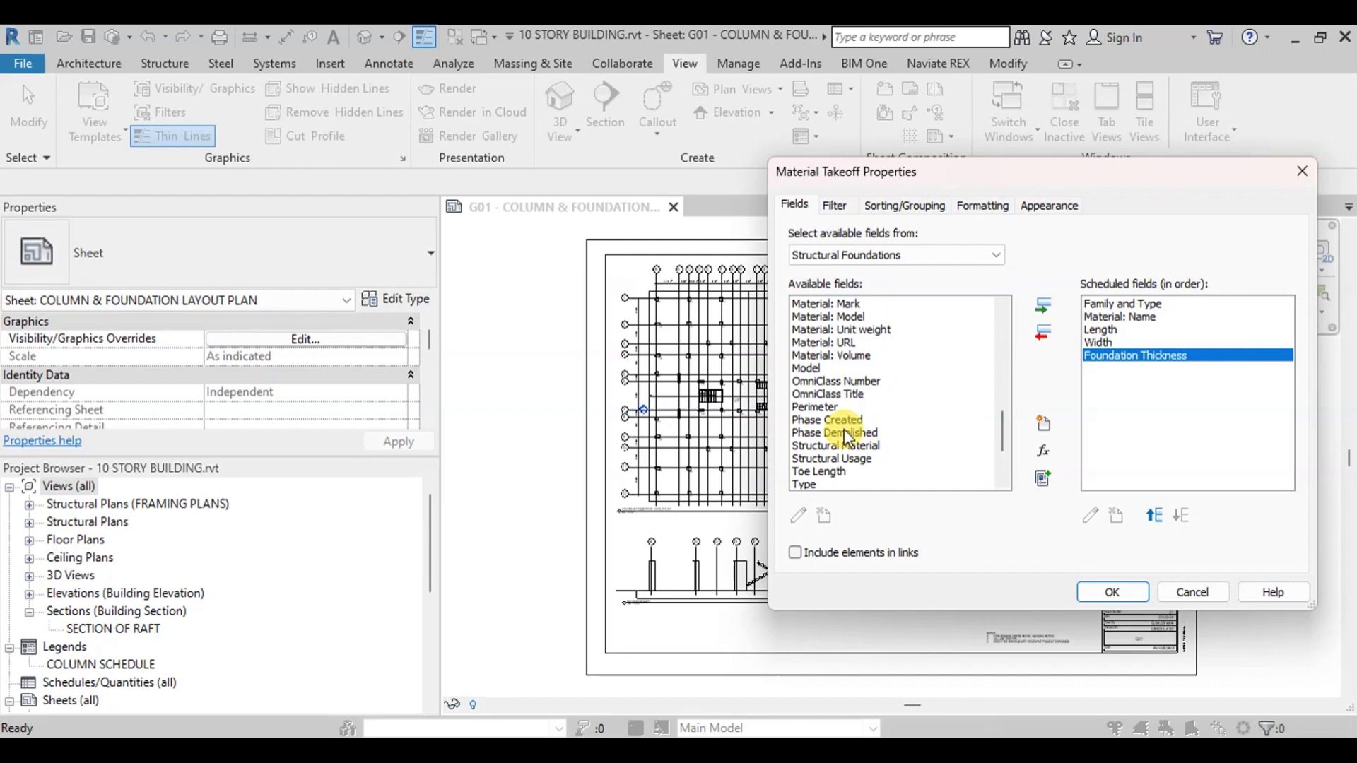
double_click(831, 355)
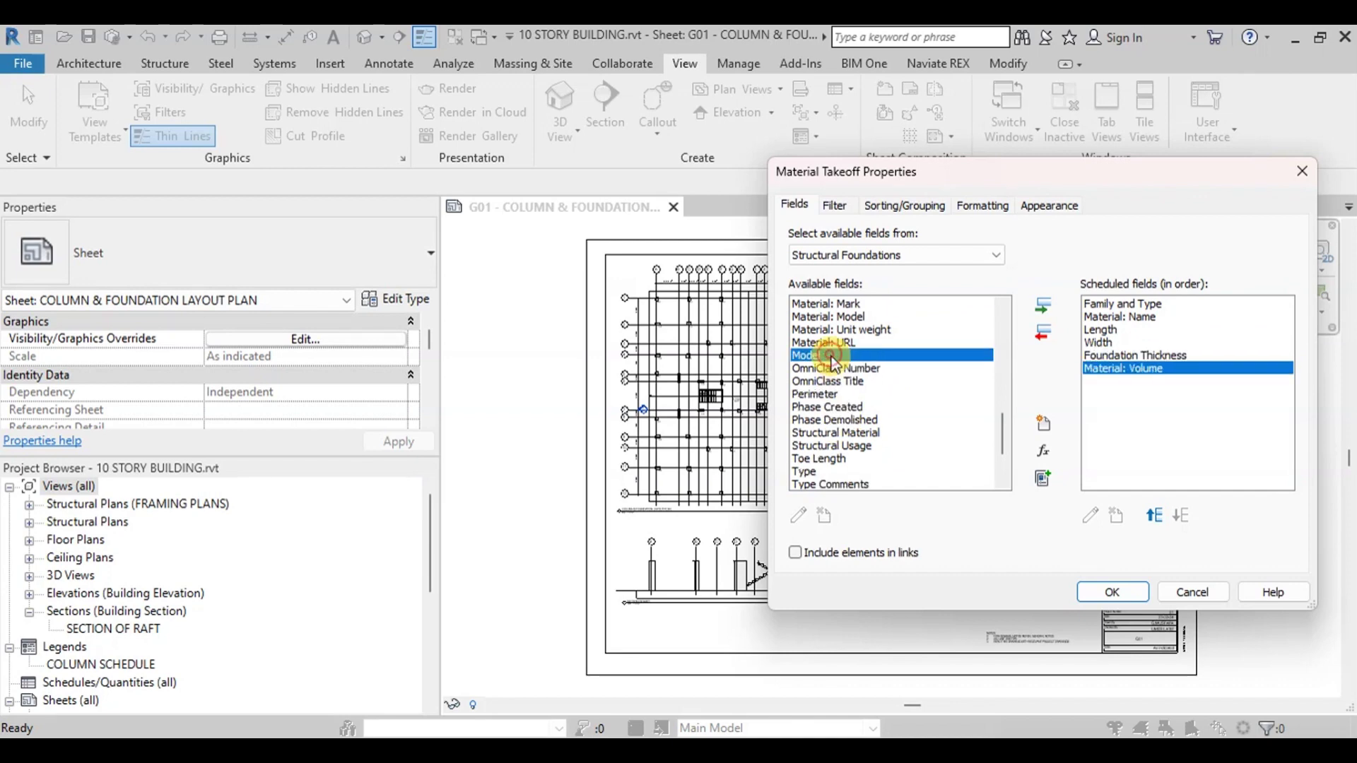
Open the takeoff and widen columns A and B to show full family and material names.
click(1104, 591)
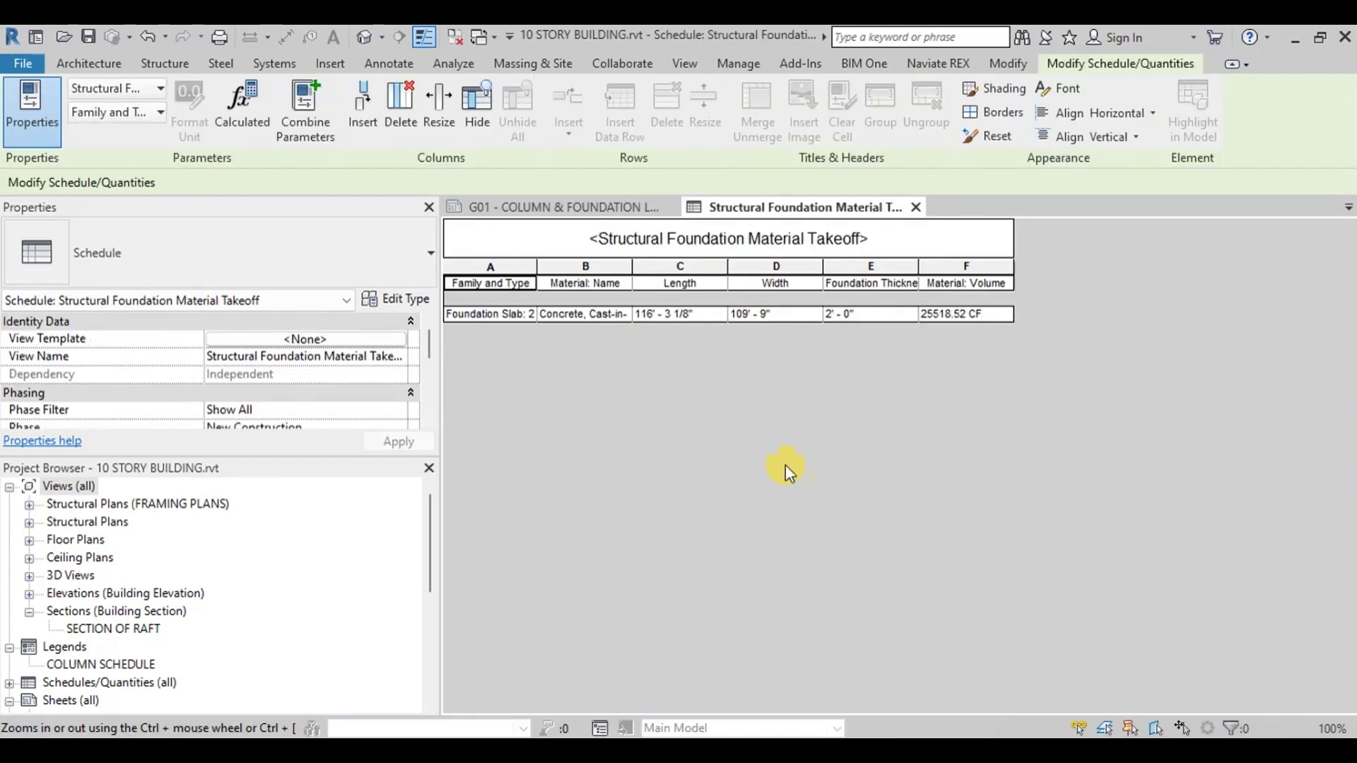
drag(536, 263, 618, 269)
drag(712, 270, 778, 272)
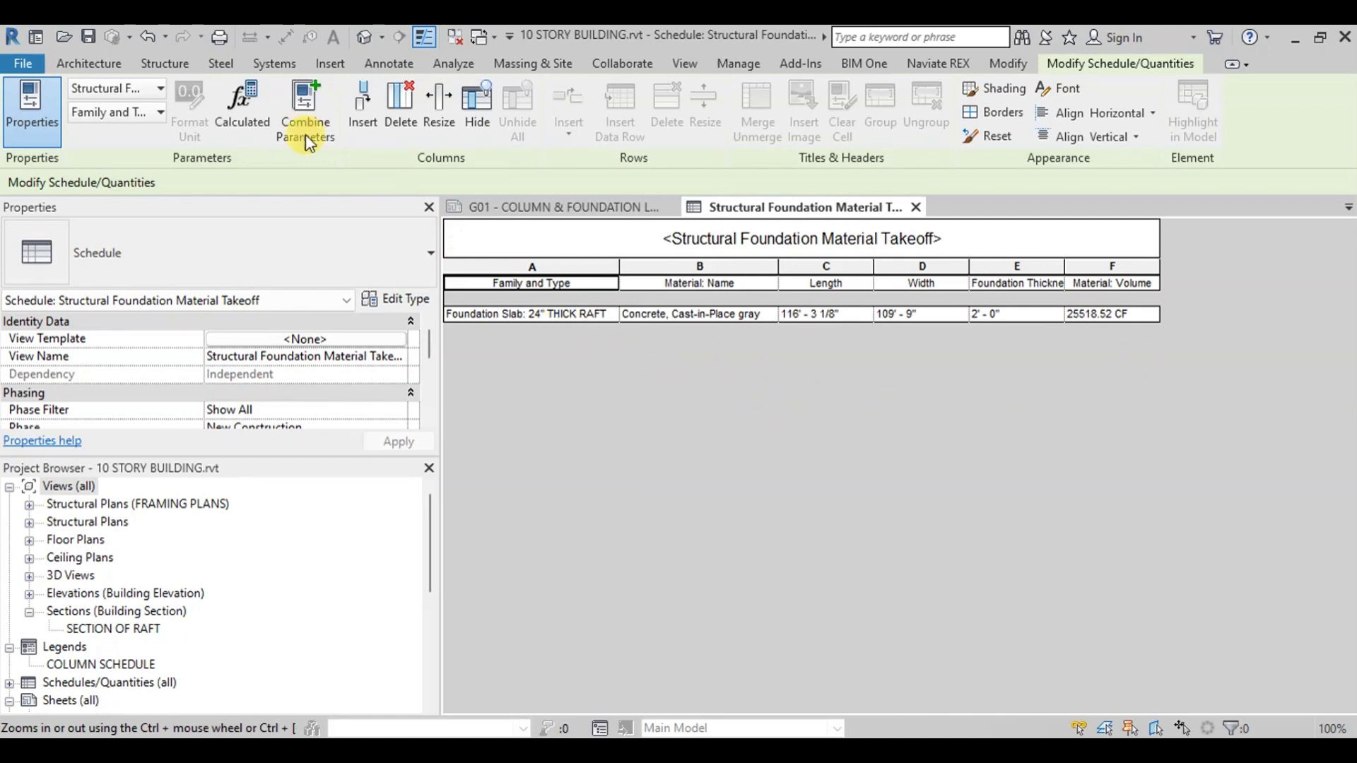
Export the takeoff as Structural Foundation Material Takeoff.txt with default delimited settings.
click(26, 64)
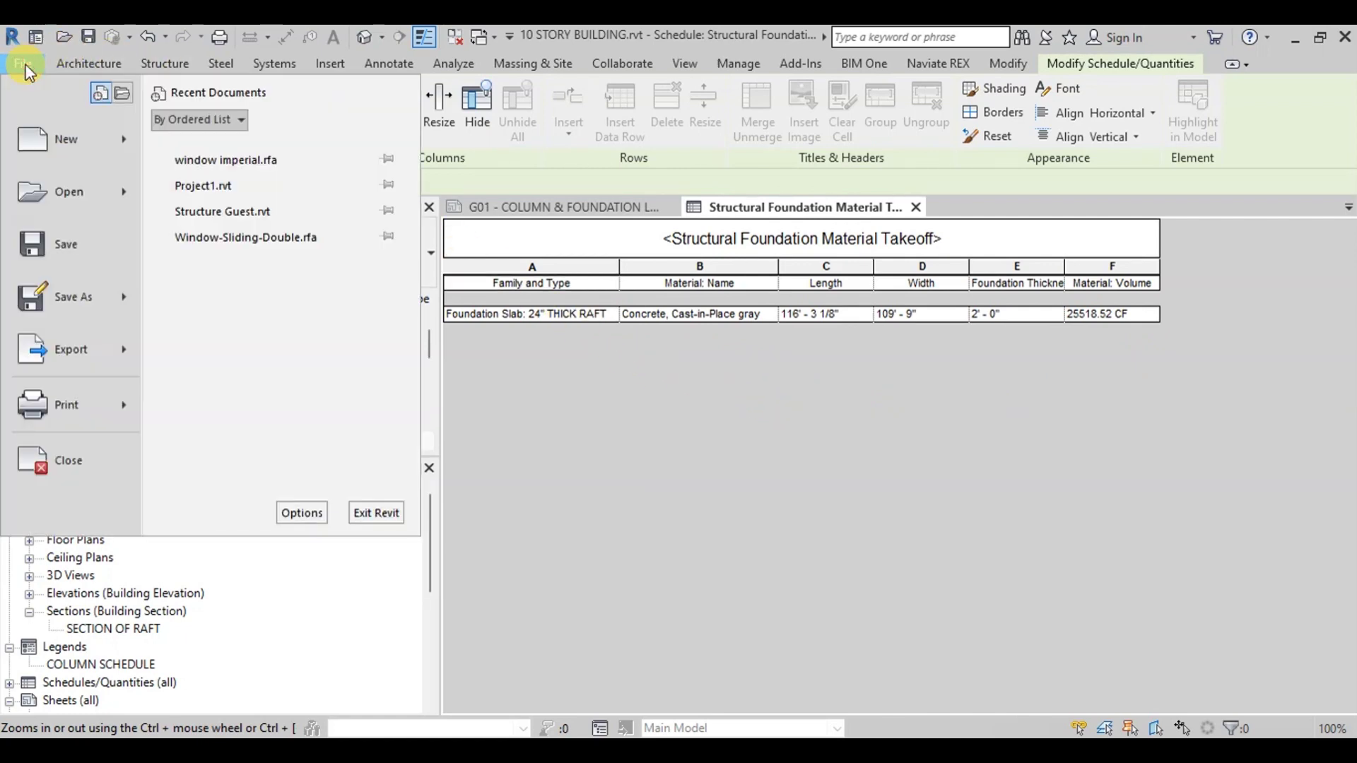
mouse_move(86, 358)
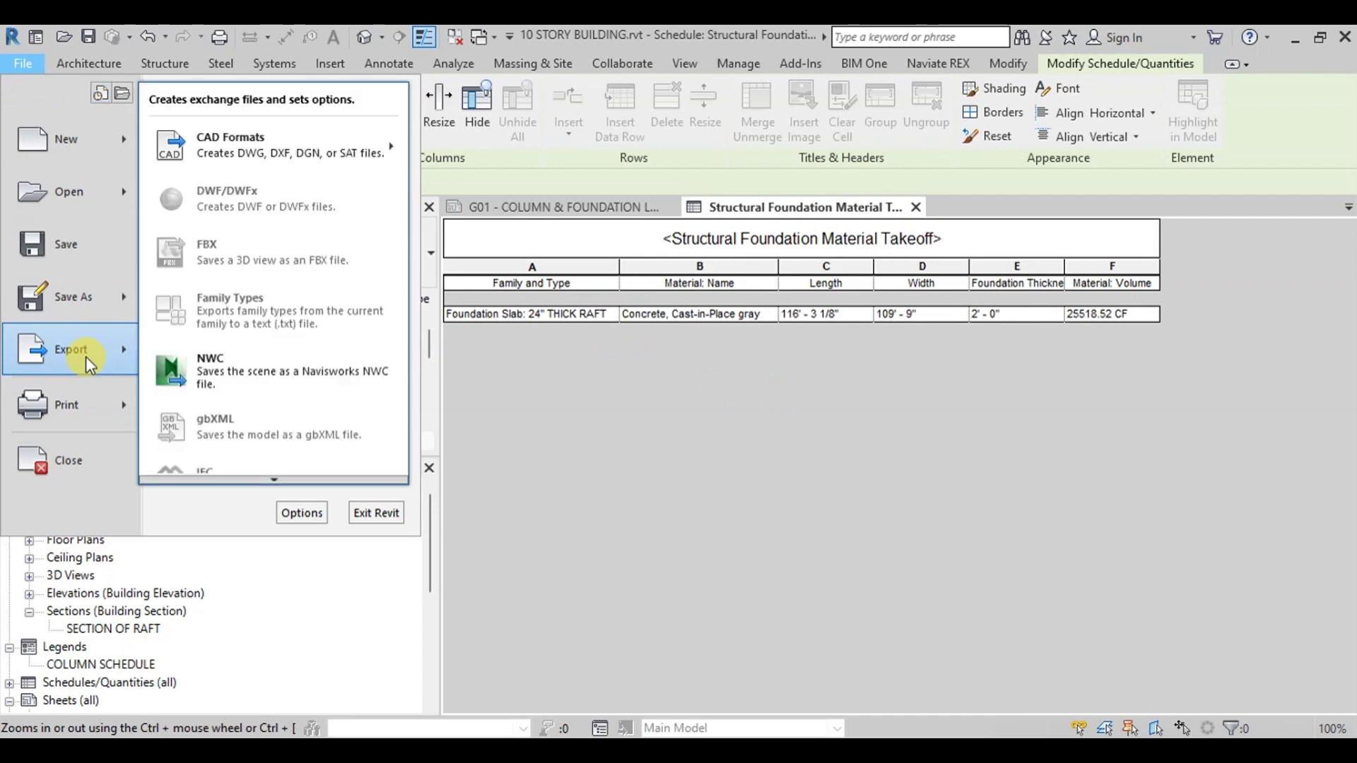
scroll(286, 484, down, 3)
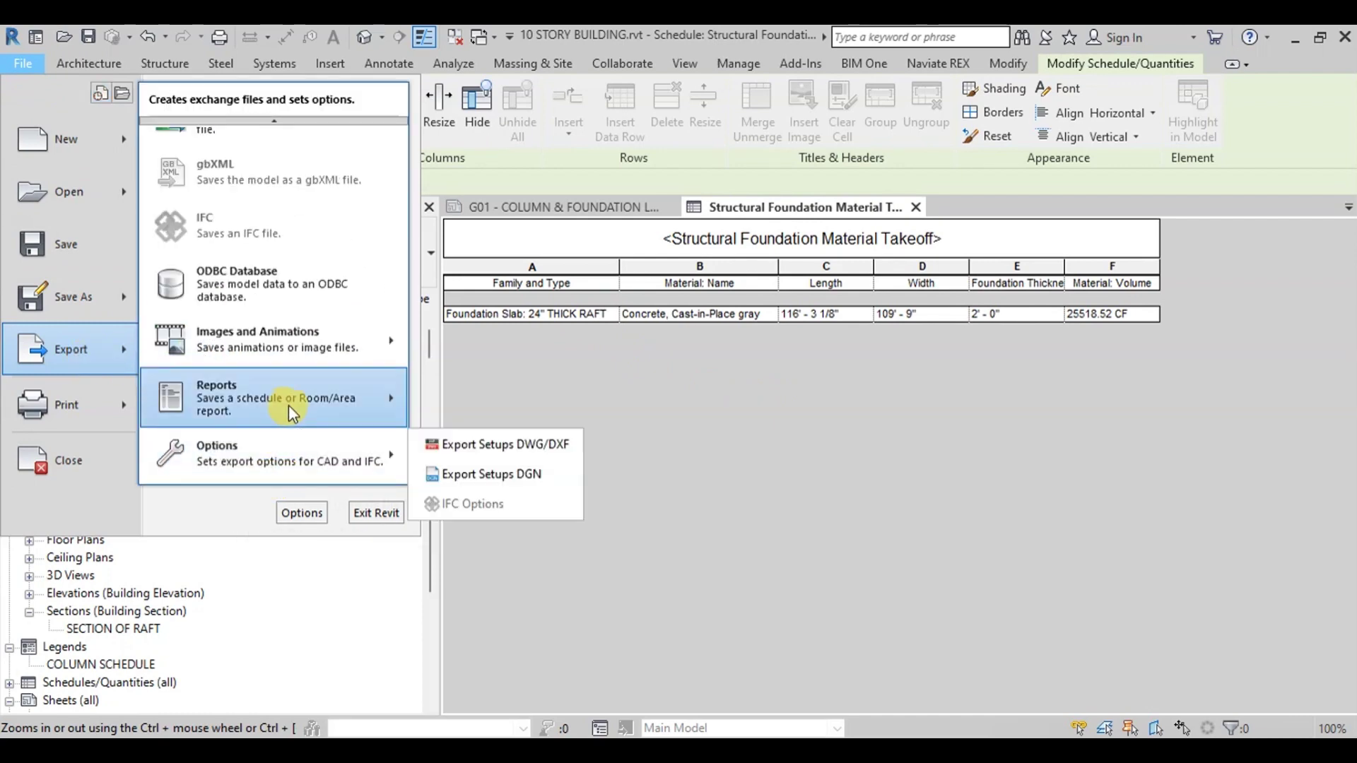
mouse_move(370, 402)
click(445, 386)
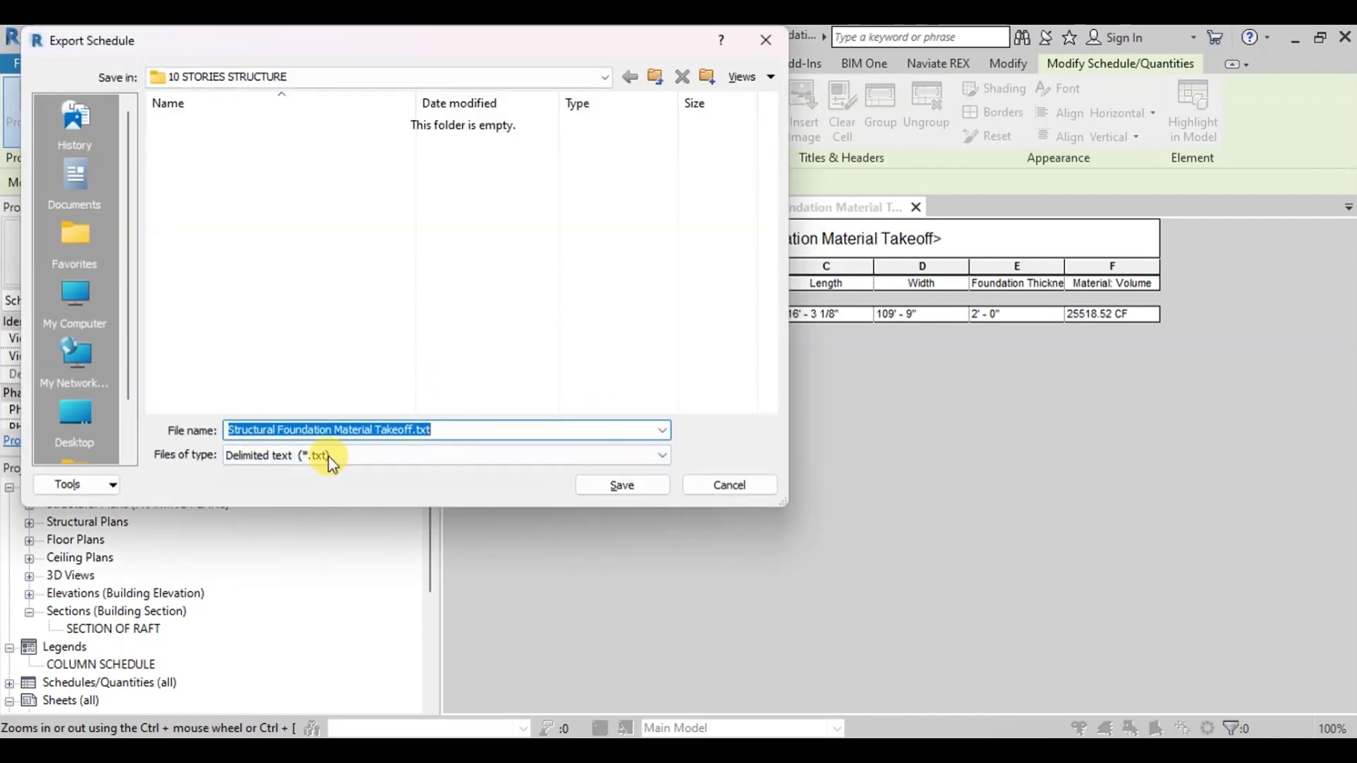
click(600, 486)
click(701, 503)
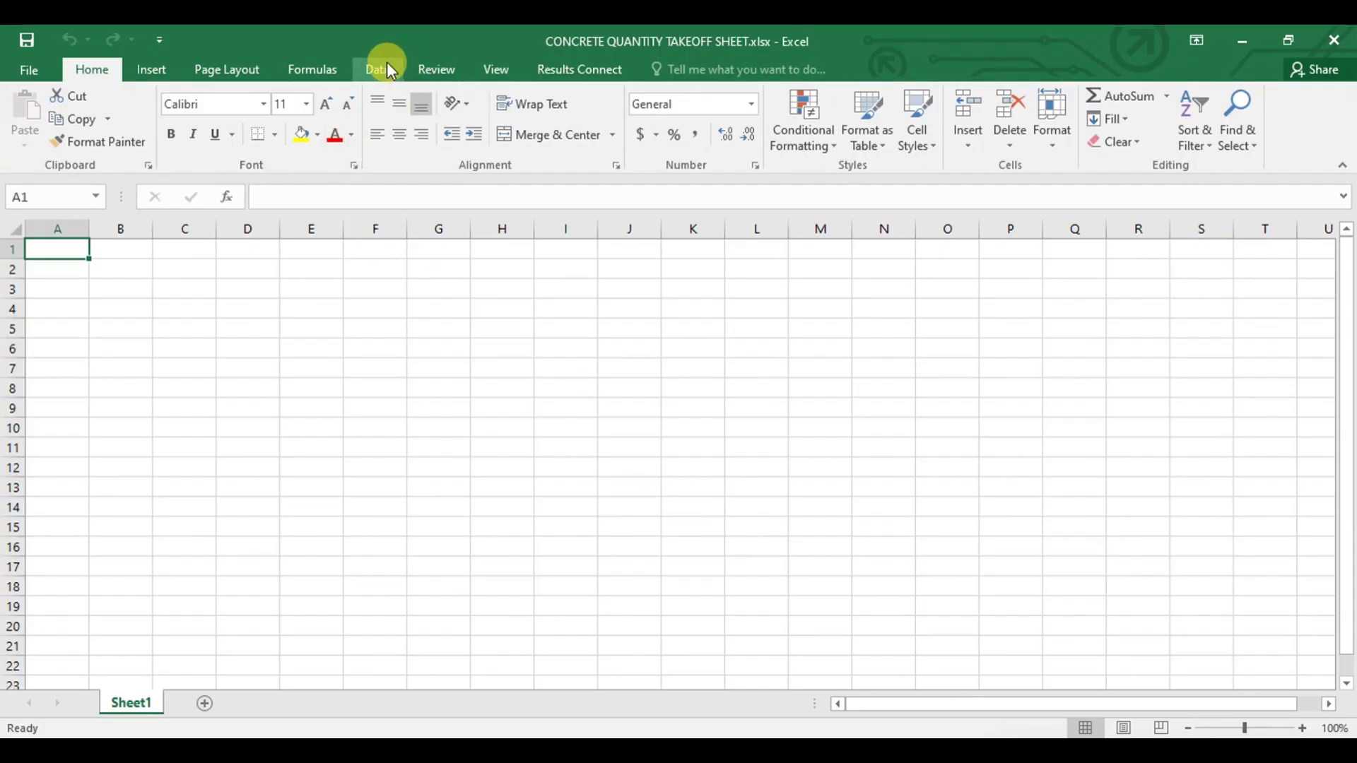
Import the exported foundation takeoff text file into the sheet starting at A1.
click(382, 69)
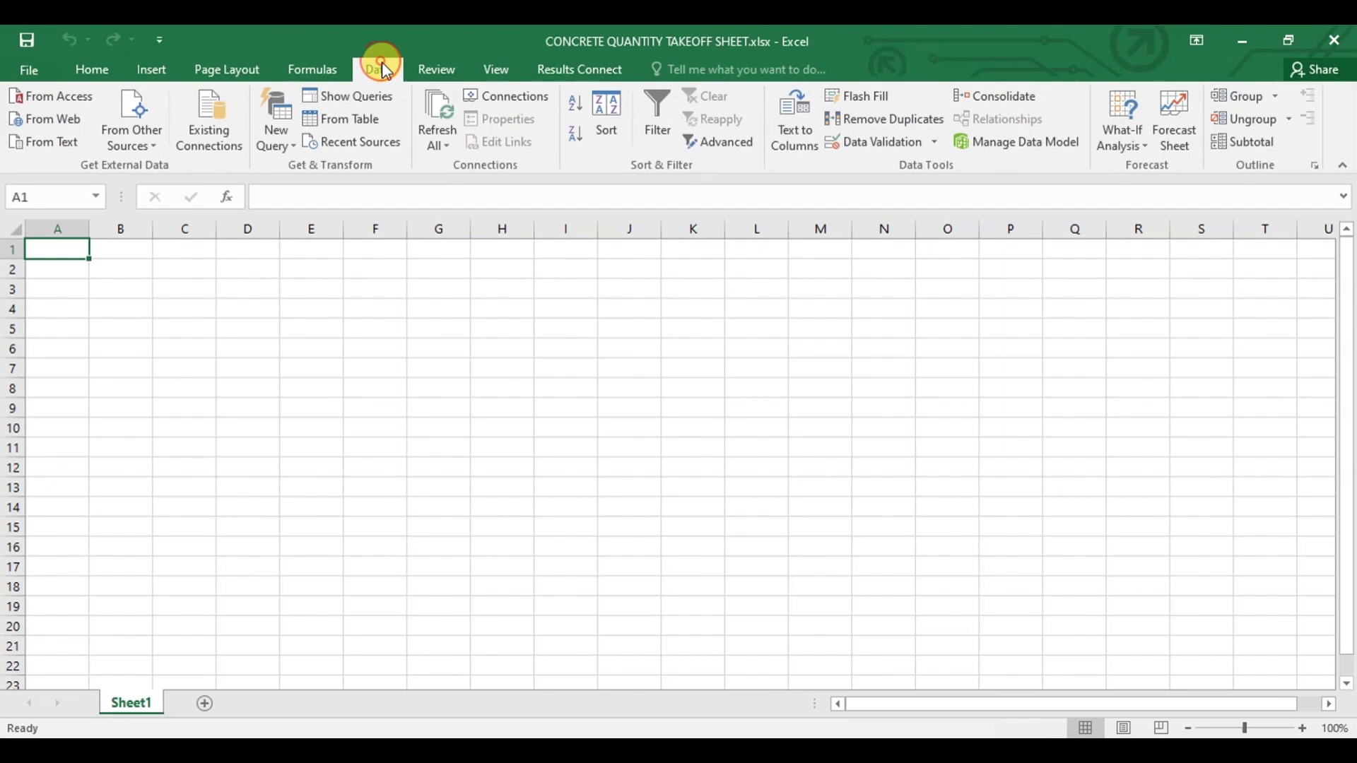
click(41, 144)
scroll(162, 322, down, 3)
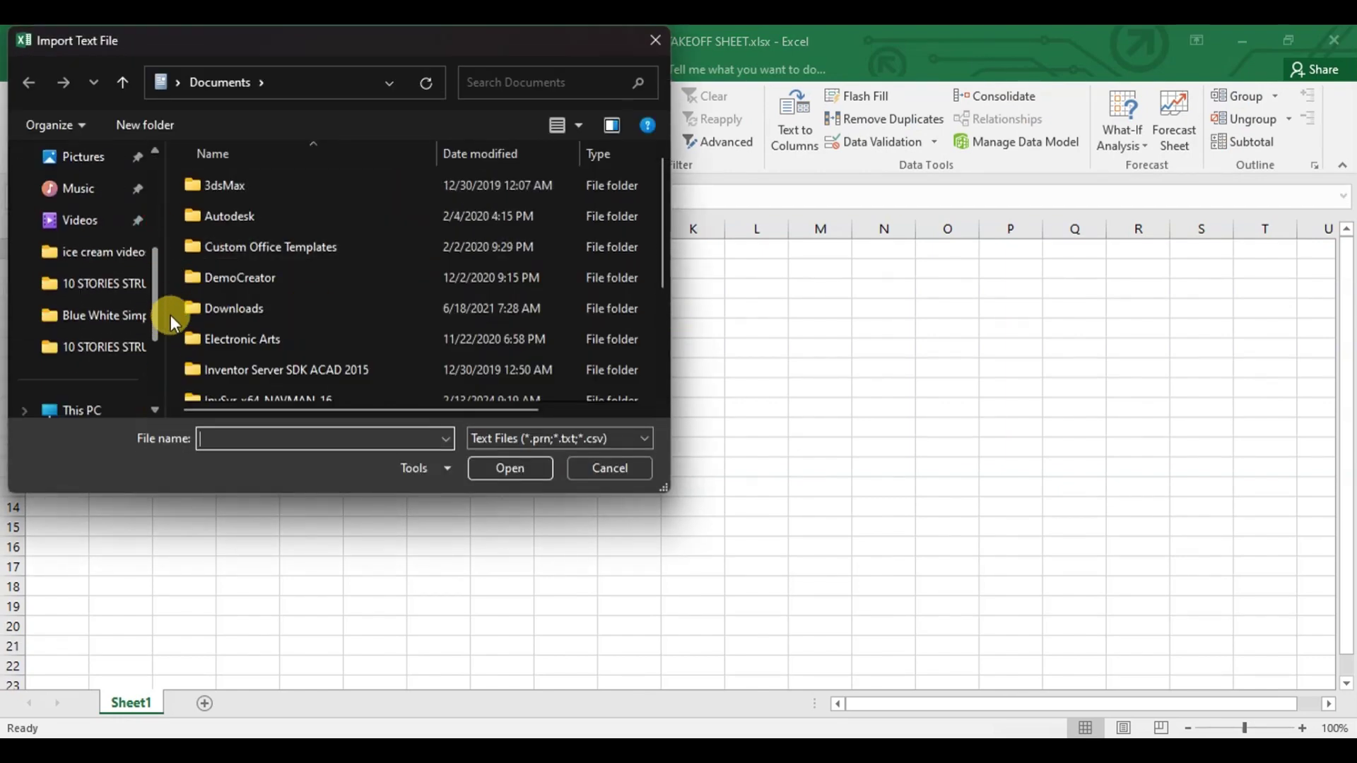
click(94, 346)
click(261, 185)
click(510, 468)
click(833, 575)
click(833, 575)
key(Return)
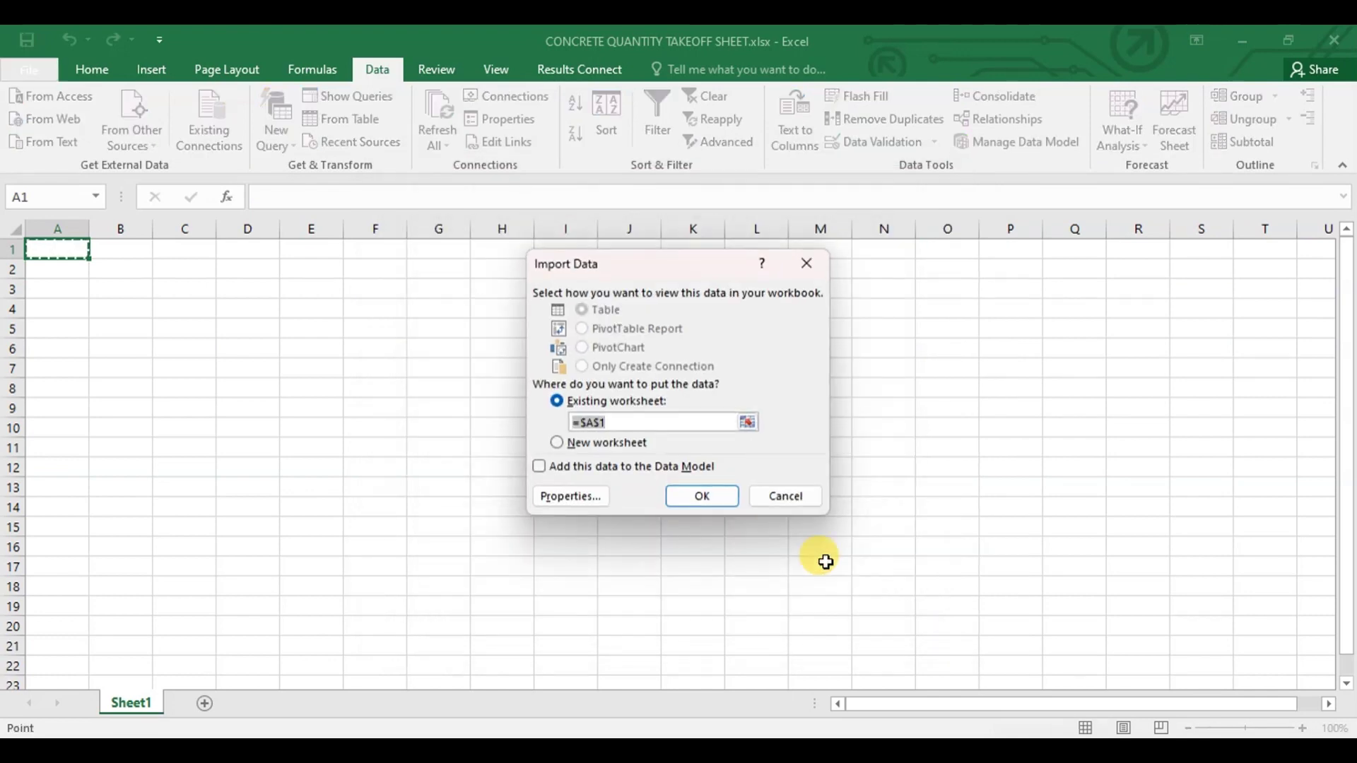
key(Return)
Merge and centre the title across A1:F1 with grey fill, and bold the row 2 headings.
drag(109, 248, 798, 251)
click(92, 69)
click(555, 134)
click(318, 134)
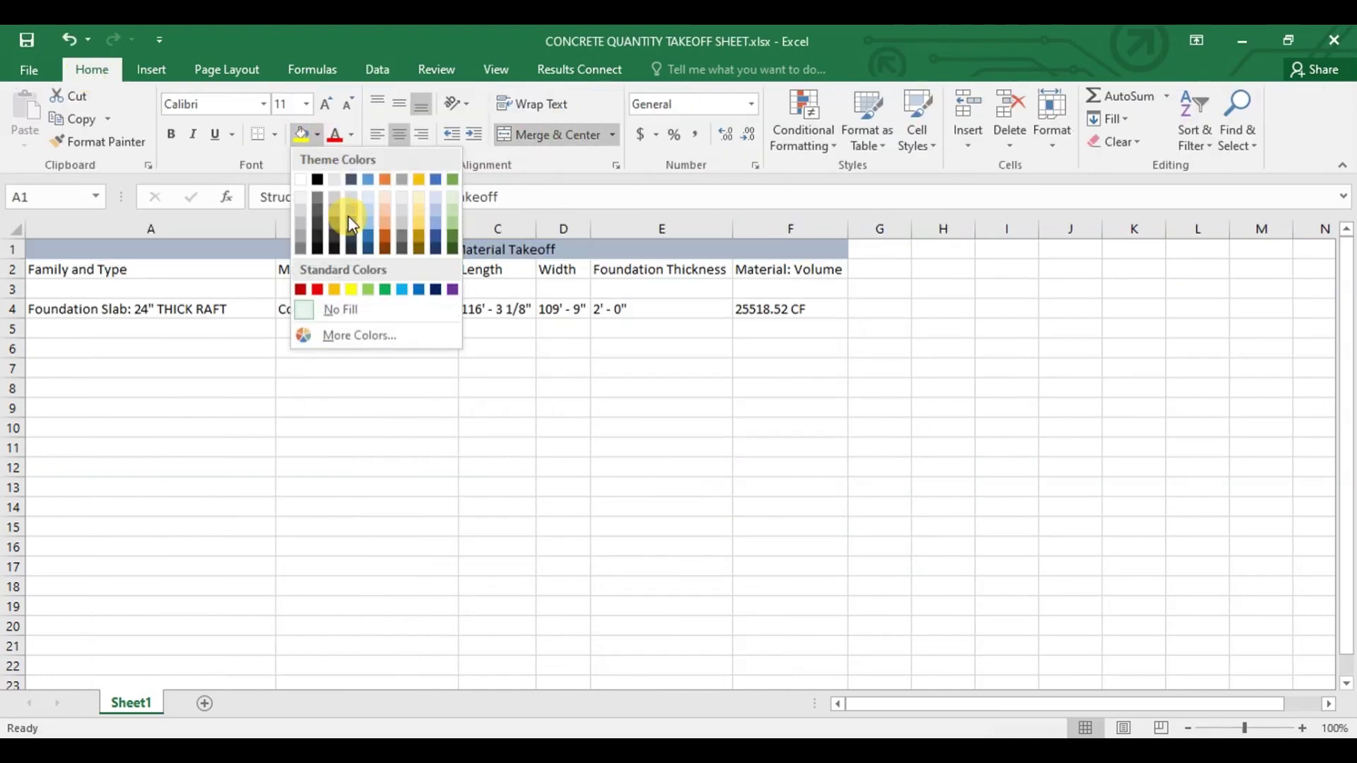
click(348, 215)
click(342, 421)
drag(113, 270, 785, 269)
click(170, 134)
click(343, 424)
Apply outline and inside borders to the table A1:F4.
drag(115, 249, 456, 310)
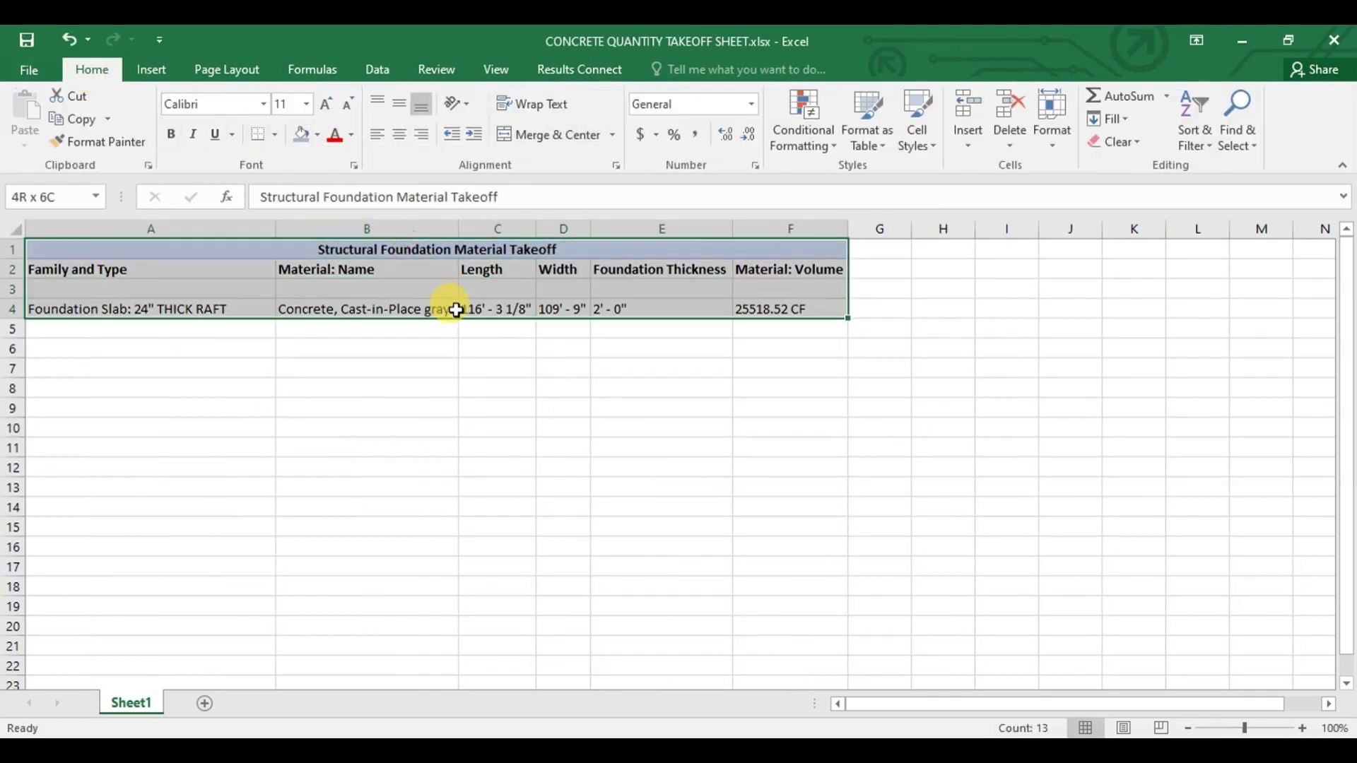
right_click(456, 310)
click(521, 639)
click(545, 379)
click(594, 376)
click(660, 712)
click(642, 497)
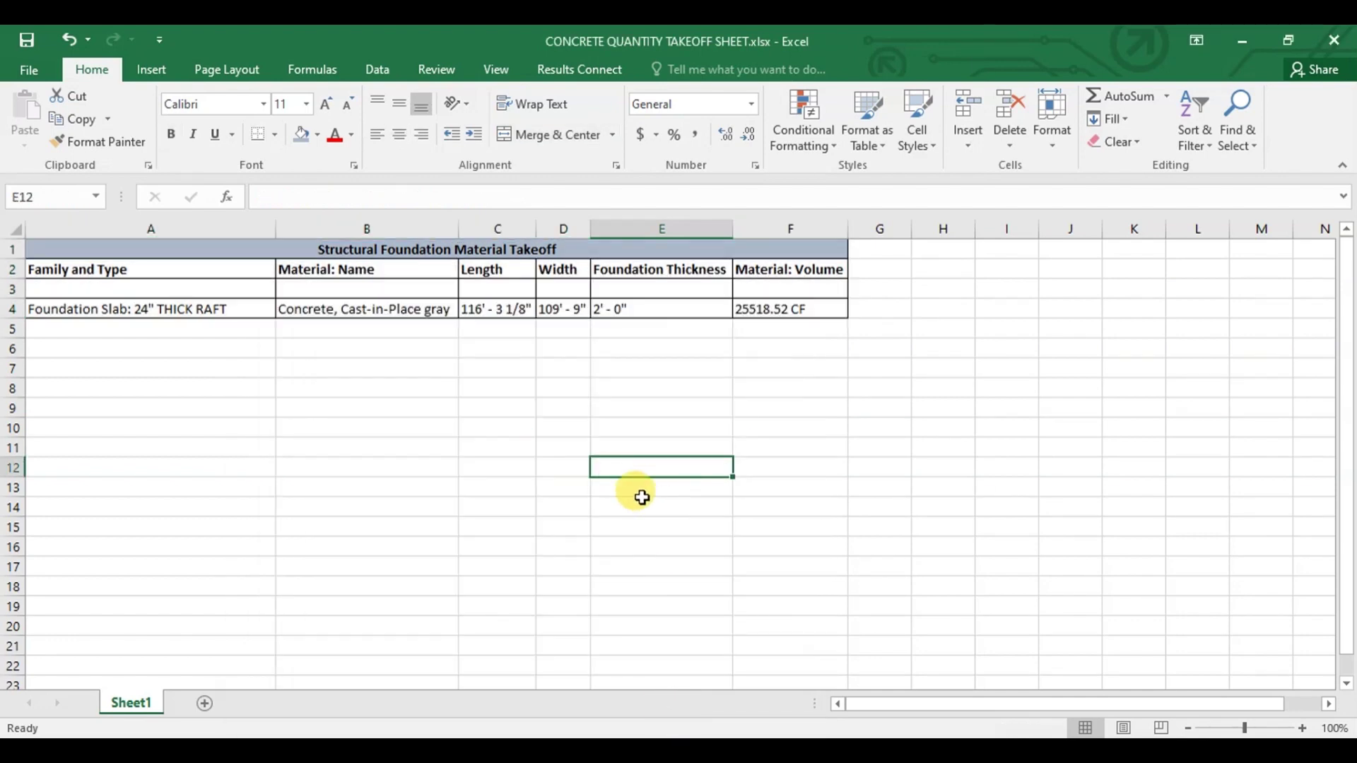
Bold the raft volume 25518.52 CF in cell F4.
click(791, 311)
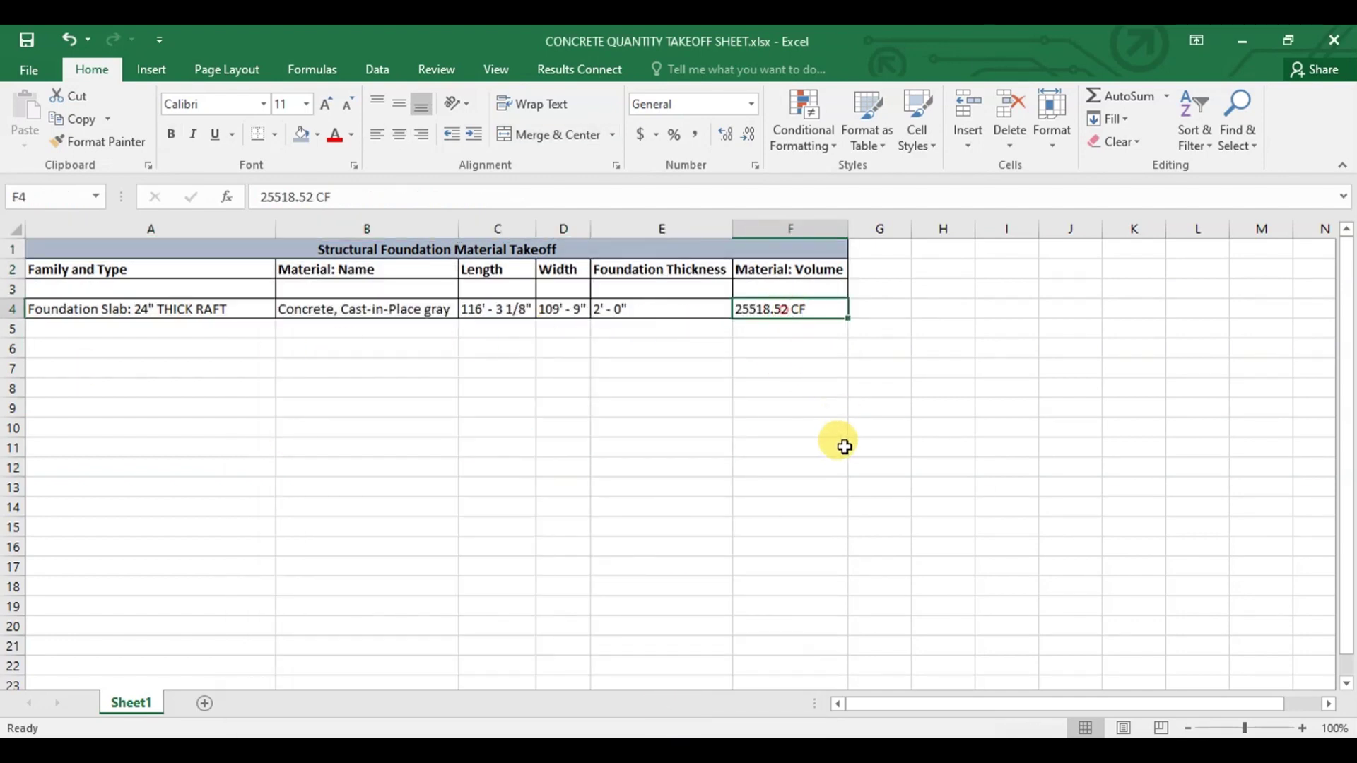
click(176, 135)
click(733, 424)
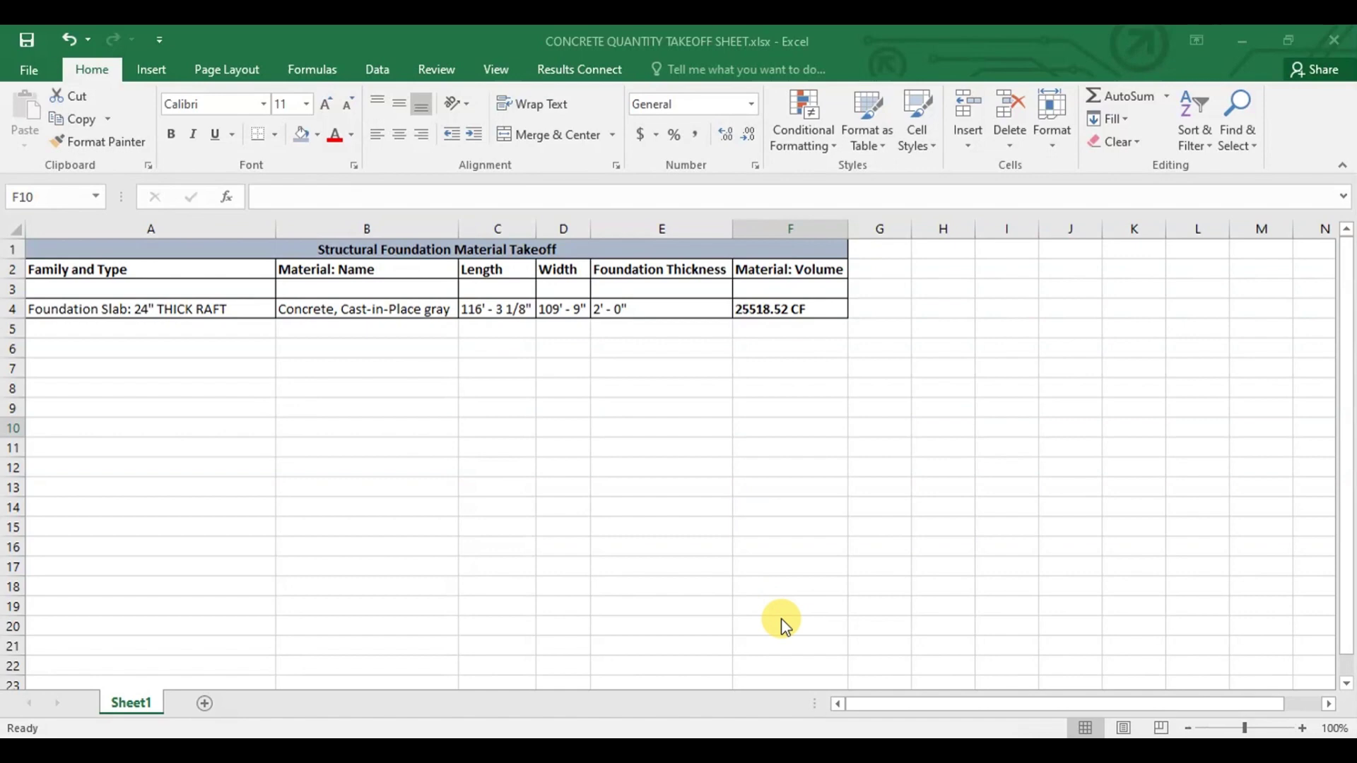
Back in Revit, start a new Structural Columns material takeoff.
click(817, 686)
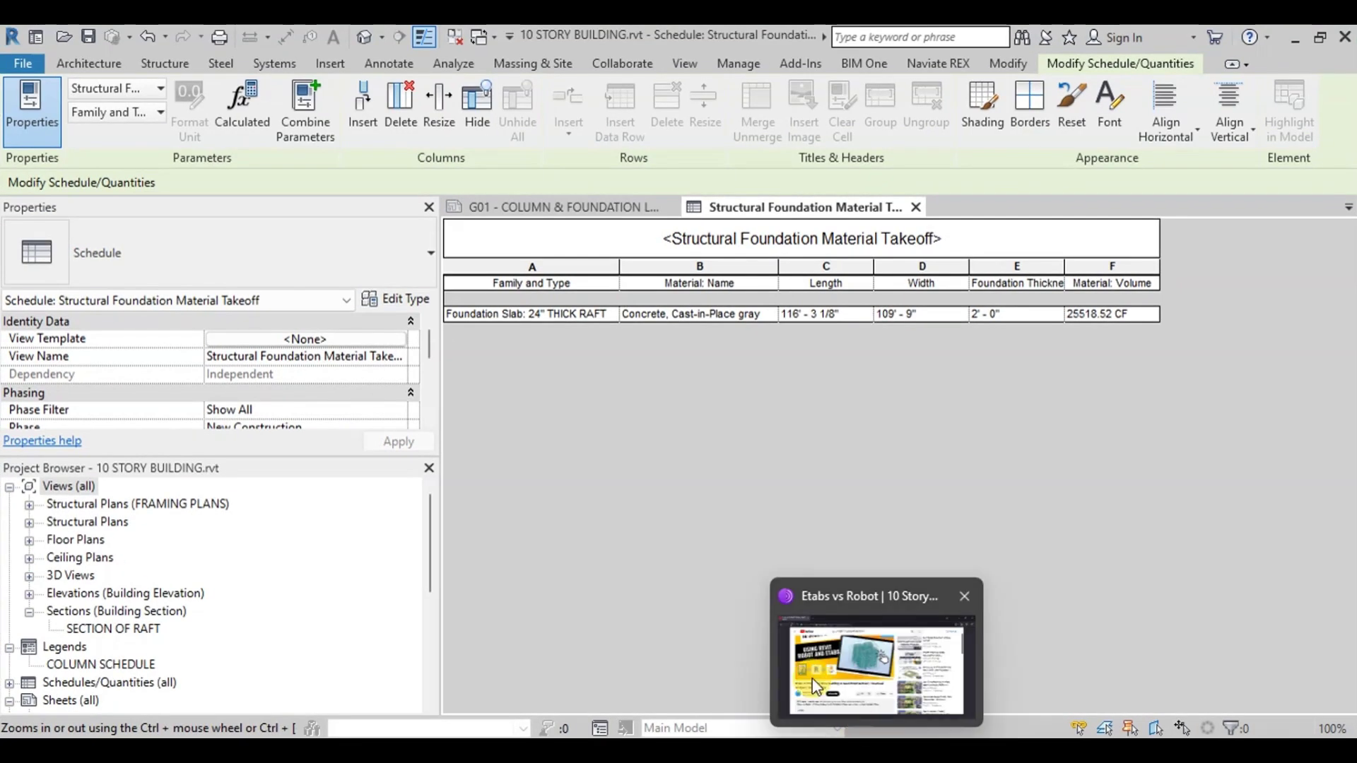
click(683, 63)
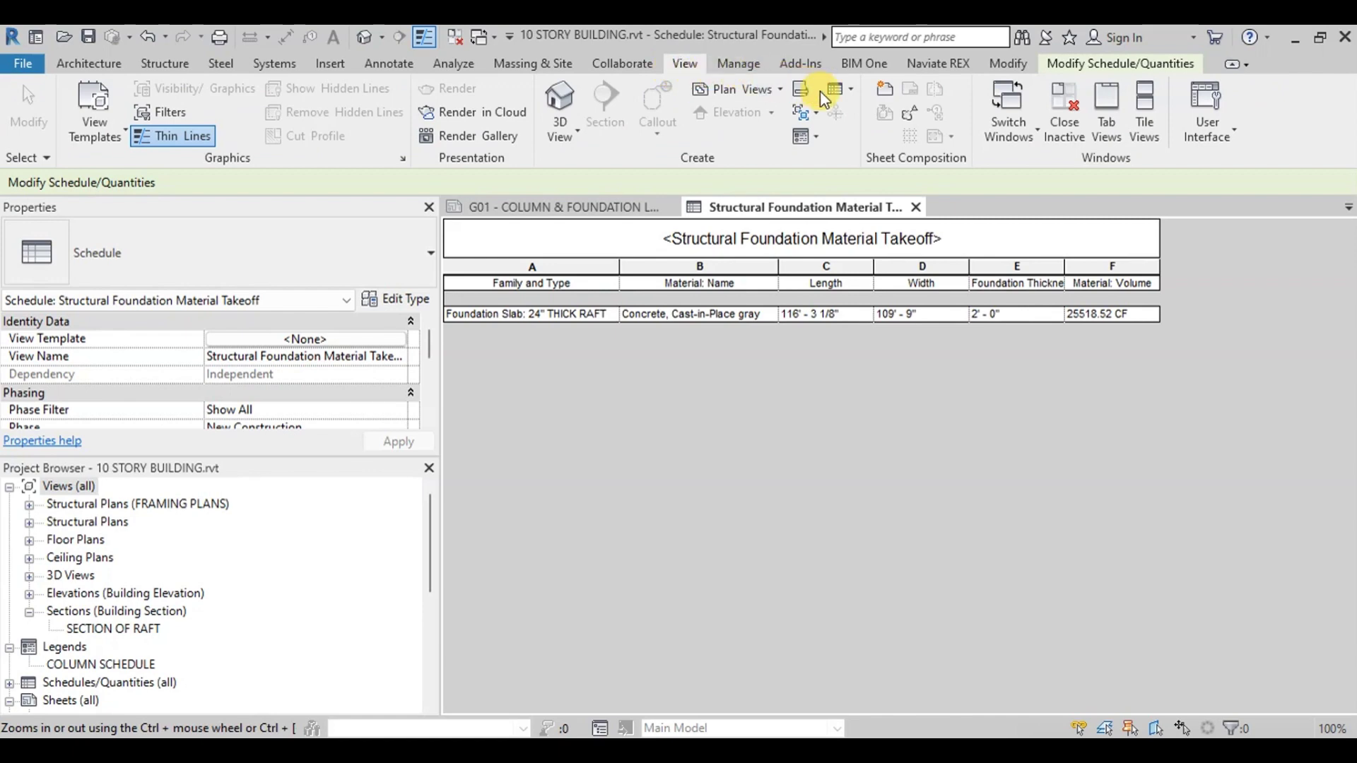
click(851, 90)
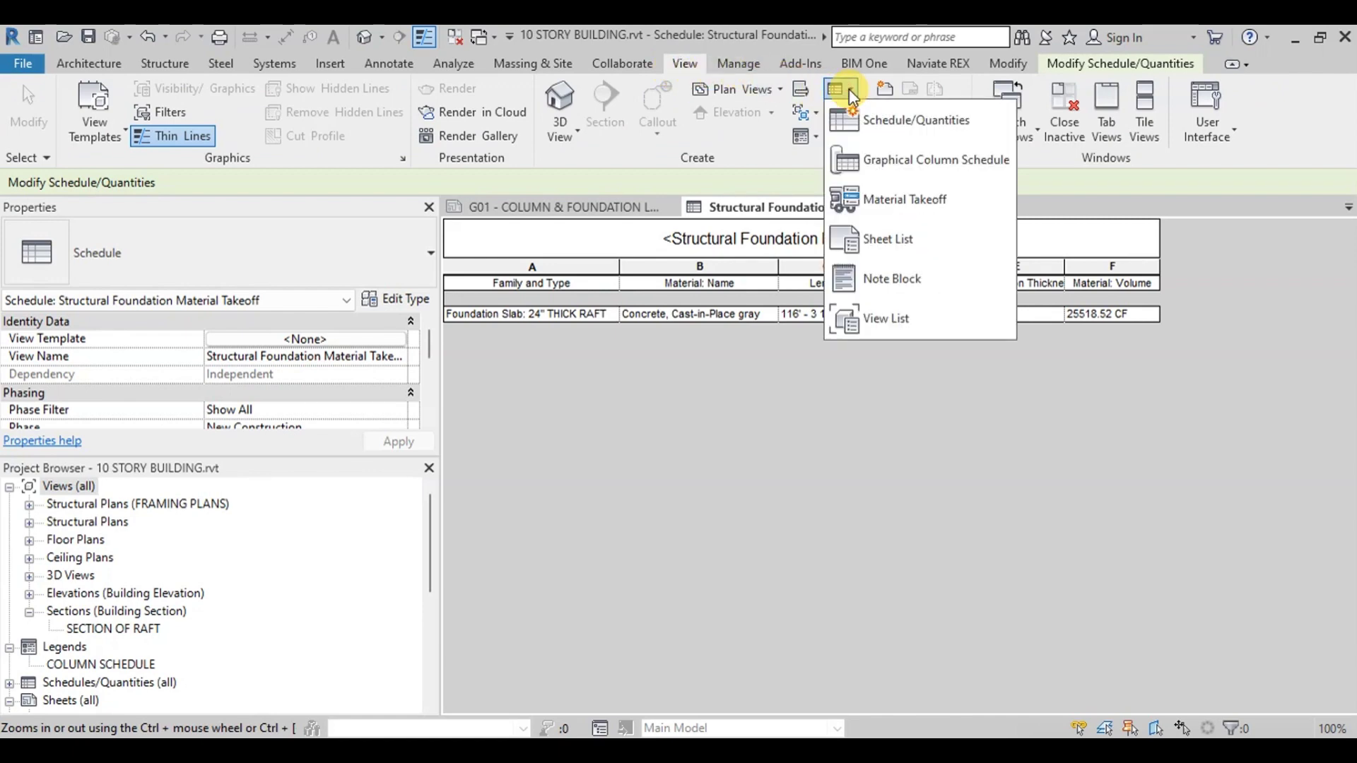
click(878, 196)
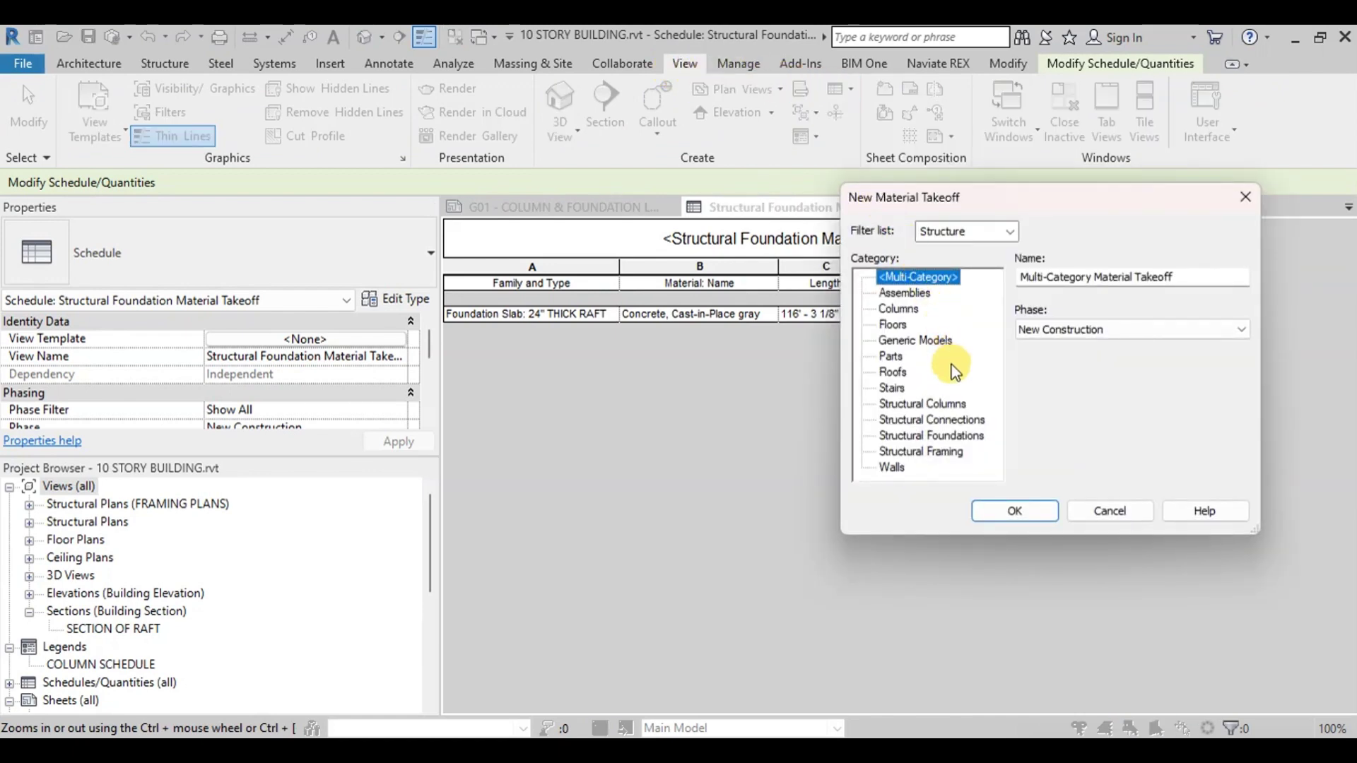
click(919, 403)
click(1005, 513)
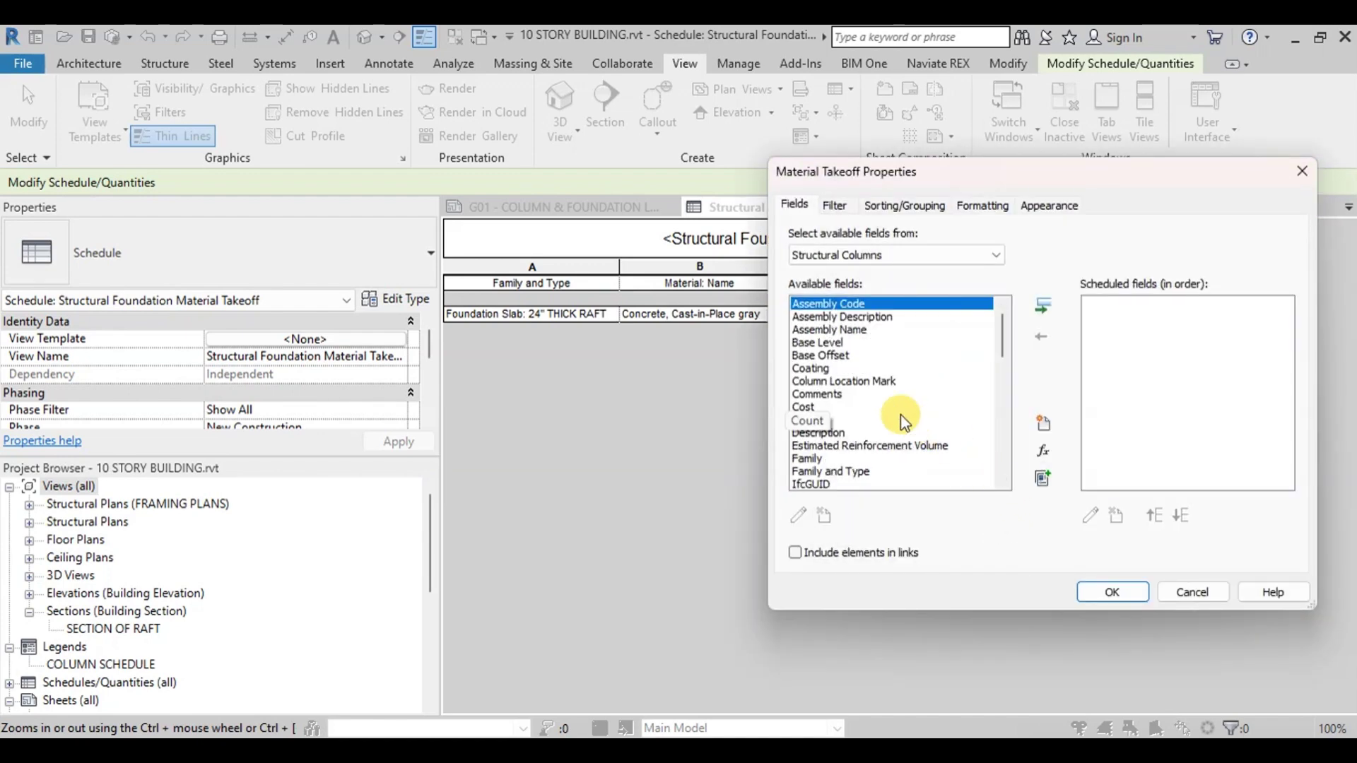
Add Family and Type, Type Mark, Material: Volume and Base Level fields, then widen the Family and Type column.
double_click(858, 469)
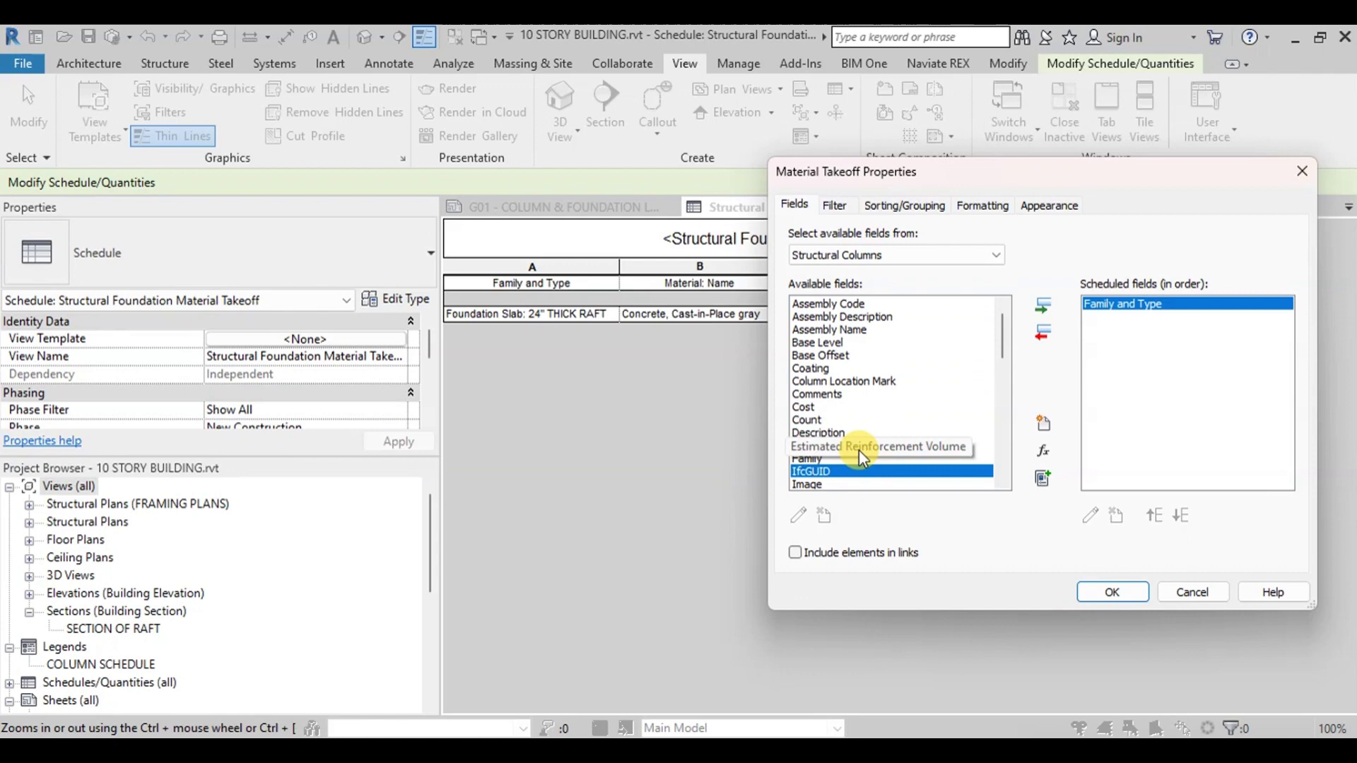
scroll(859, 449, down, 5)
scroll(859, 469, down, 2)
double_click(859, 469)
scroll(819, 375, up, 7)
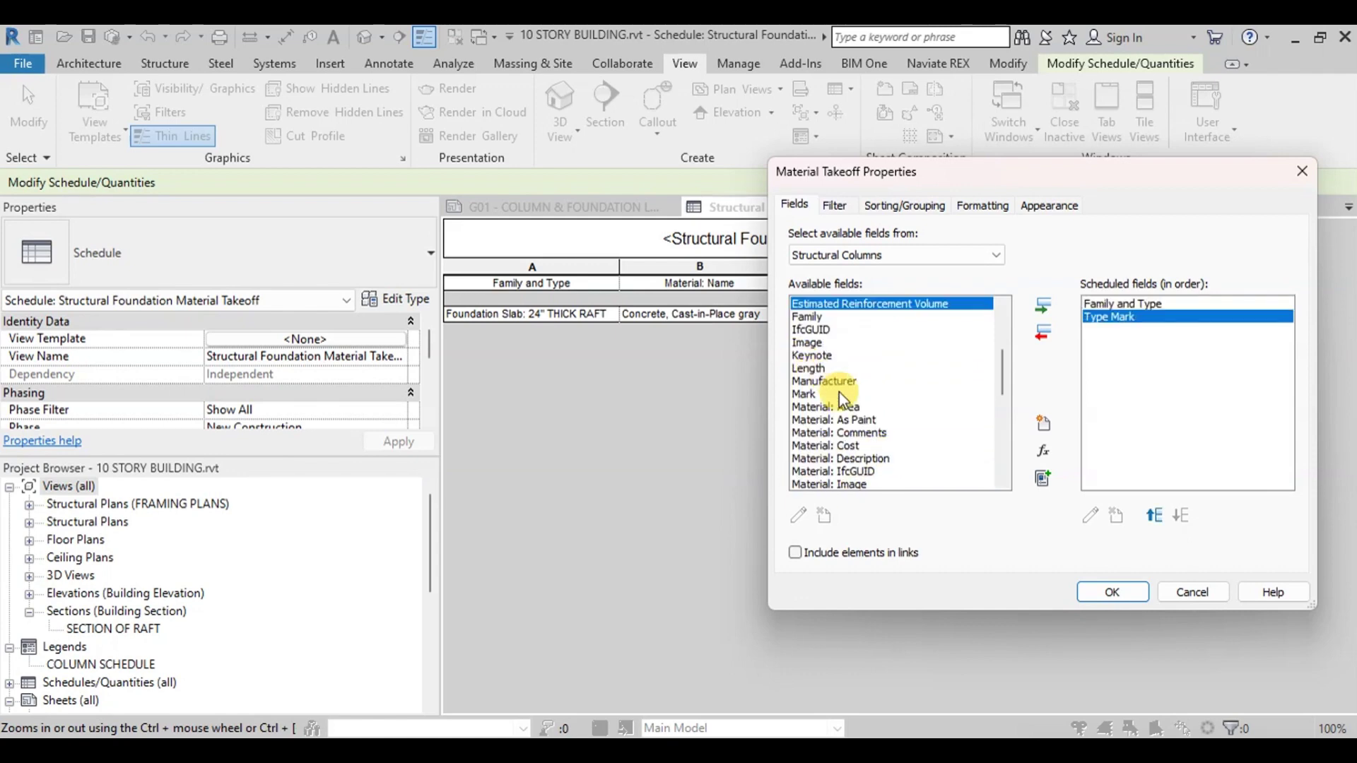
scroll(876, 403, down, 2)
double_click(840, 469)
scroll(837, 355, up, 4)
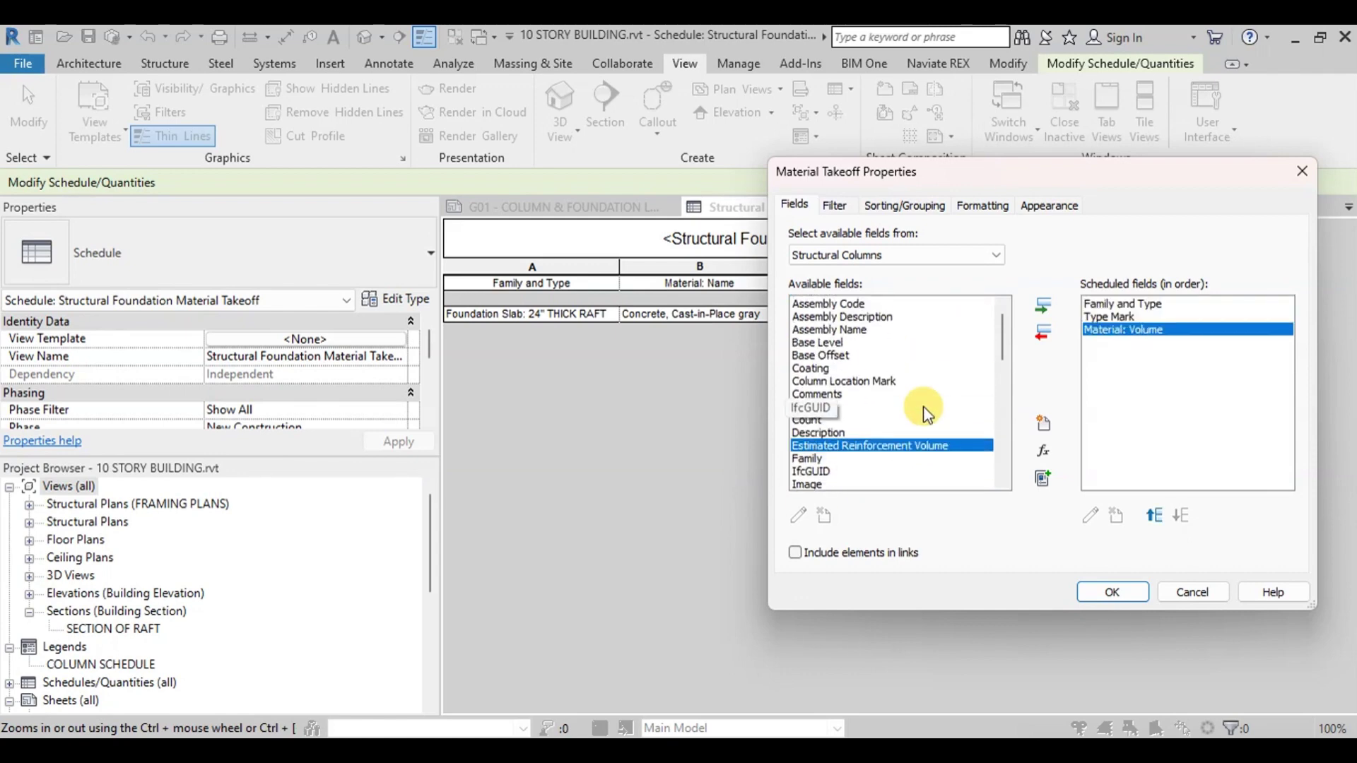
double_click(822, 345)
click(1109, 592)
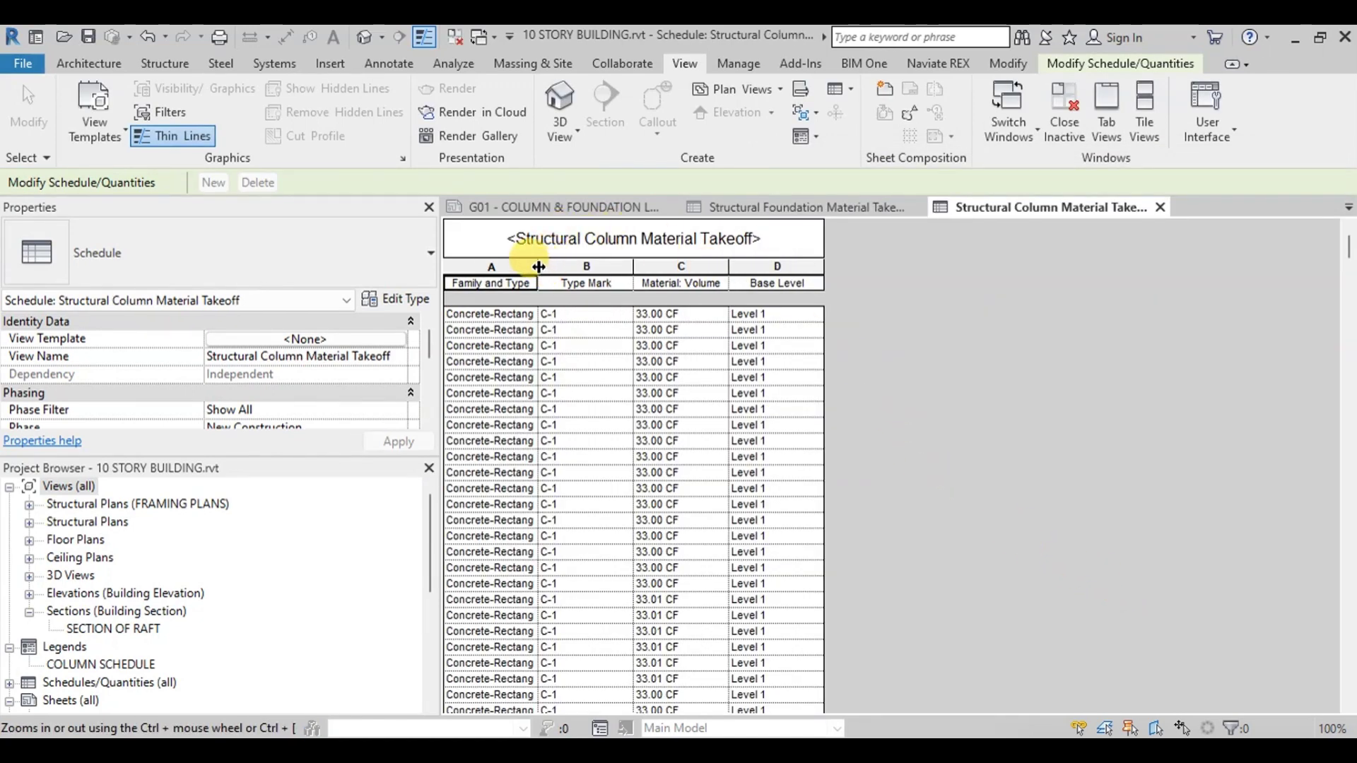
drag(538, 268, 656, 282)
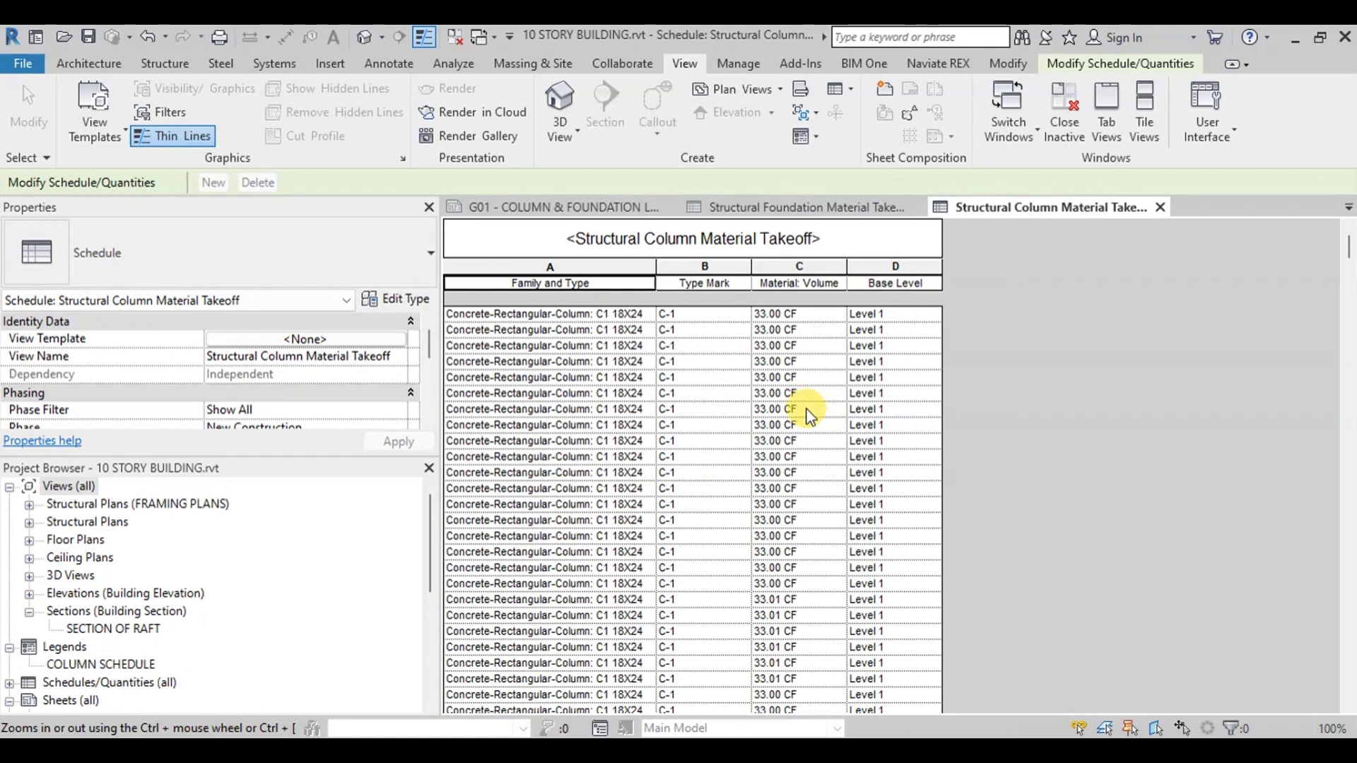
scroll(386, 380, down, 5)
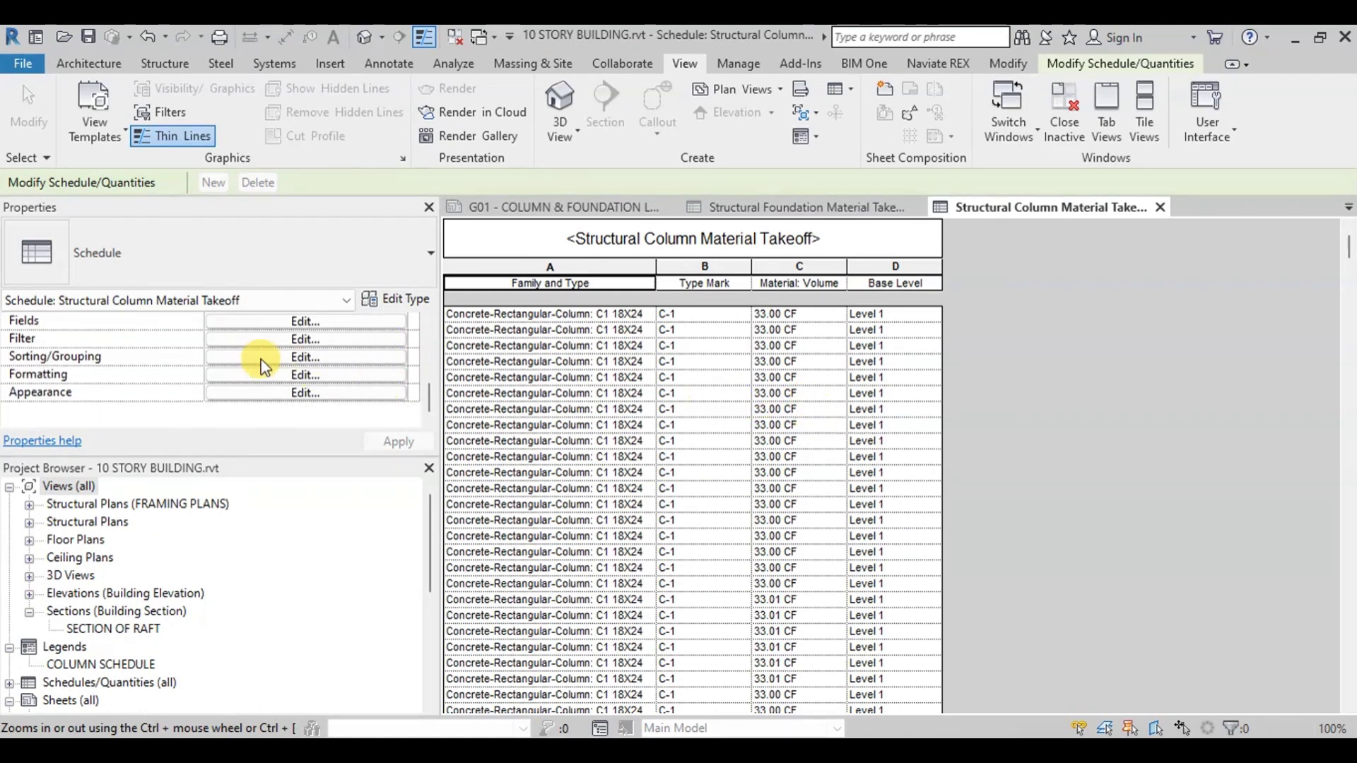
Sort by Type Mark, turn off Itemize, enable grand totals and total Material: Volume.
click(286, 321)
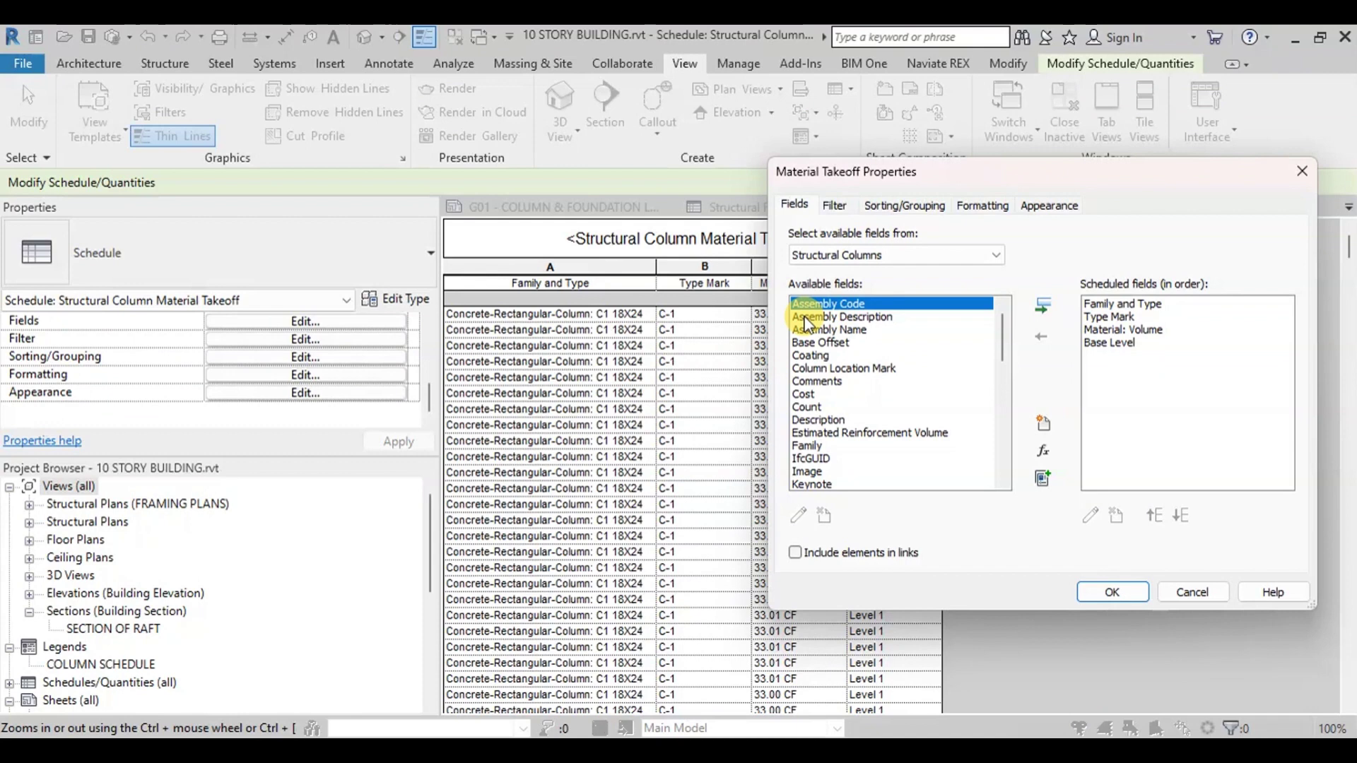
click(905, 206)
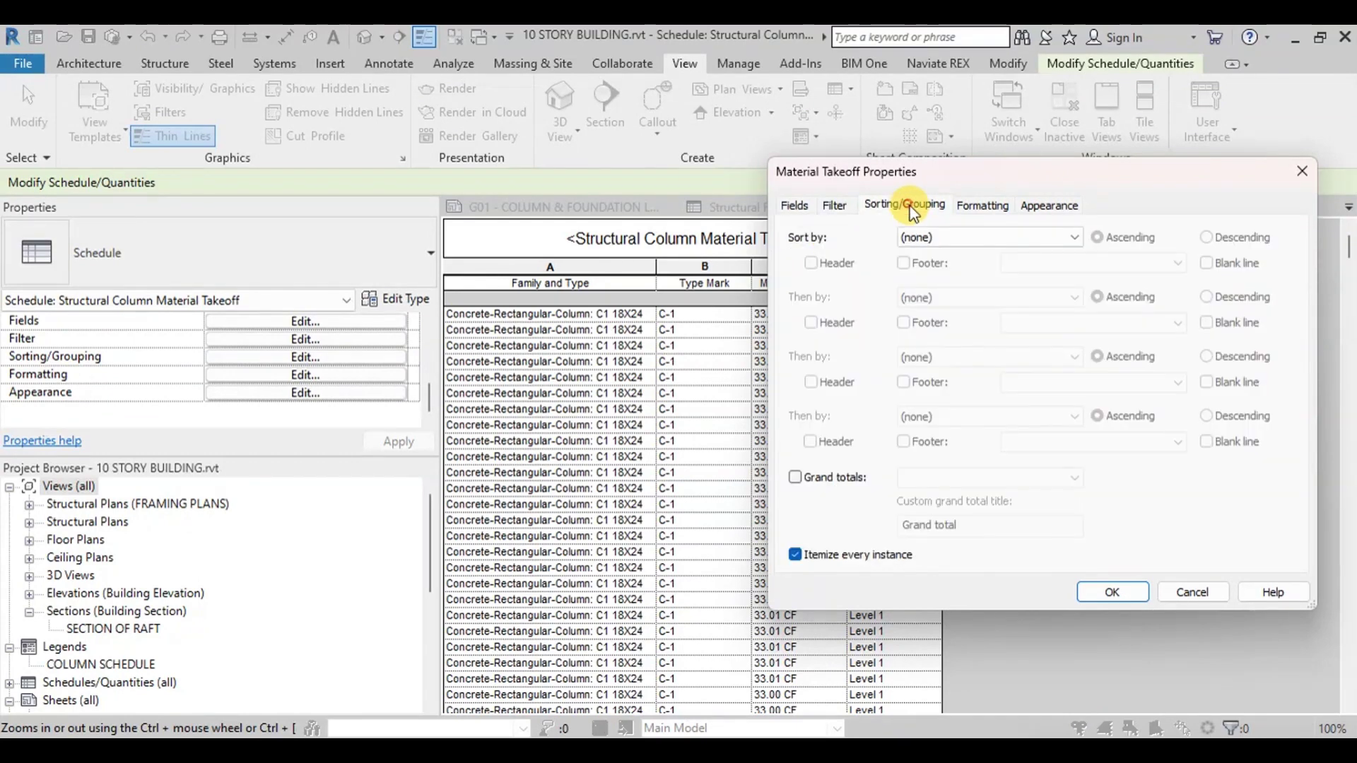
click(968, 236)
click(947, 280)
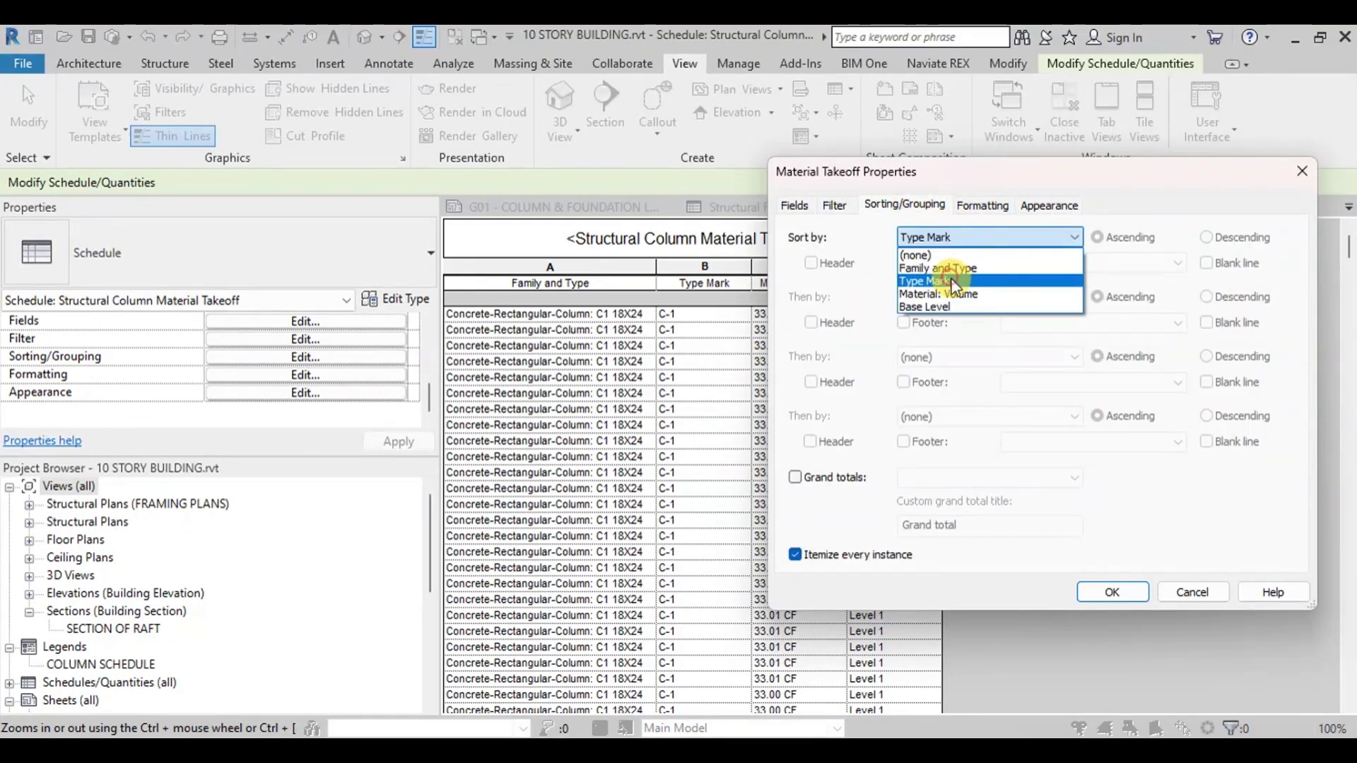
click(795, 554)
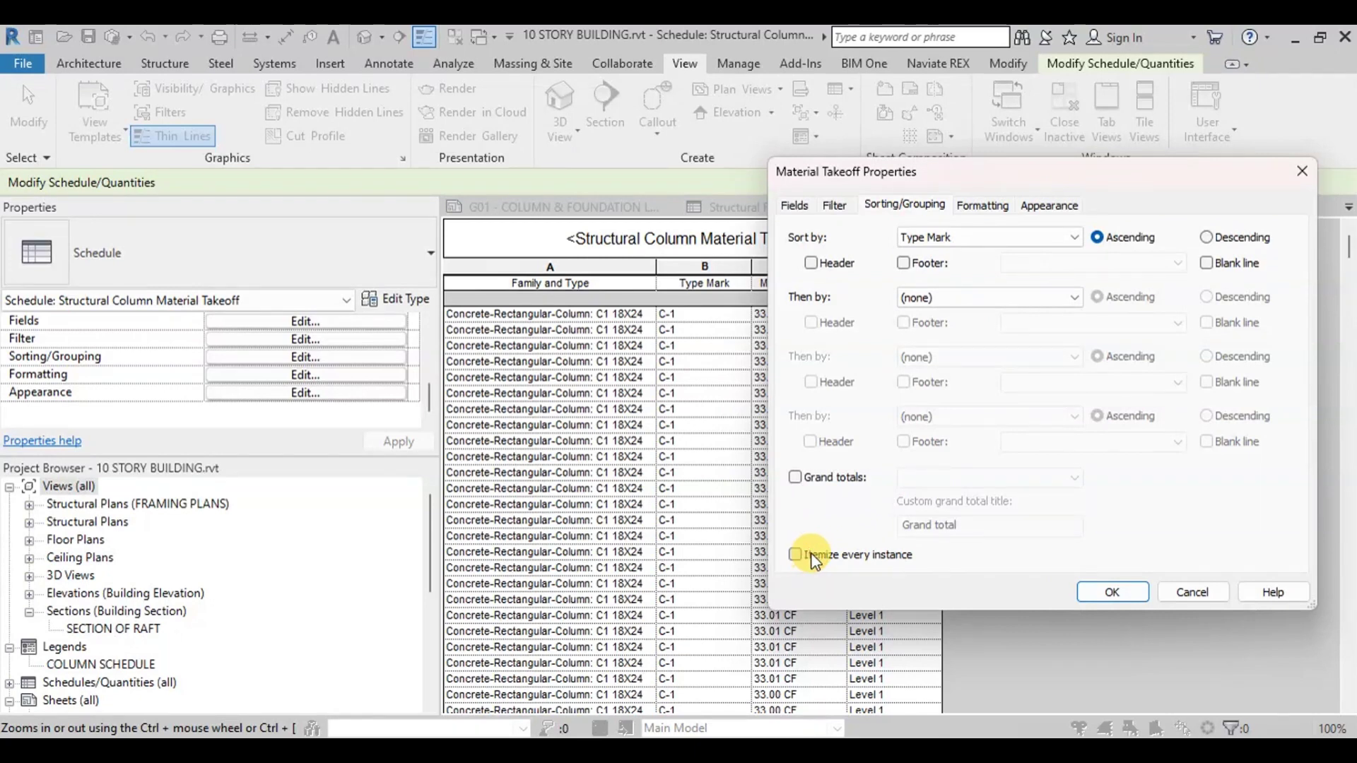
click(805, 476)
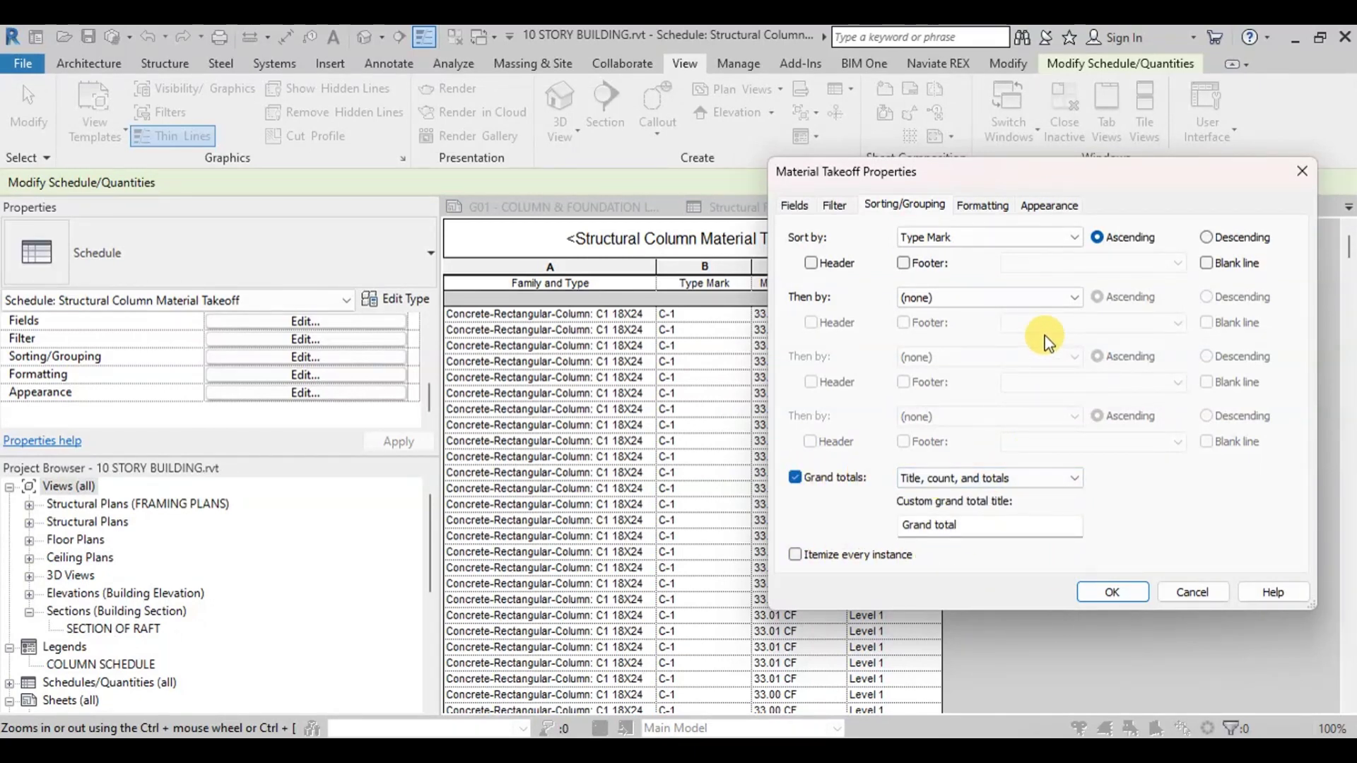
click(984, 206)
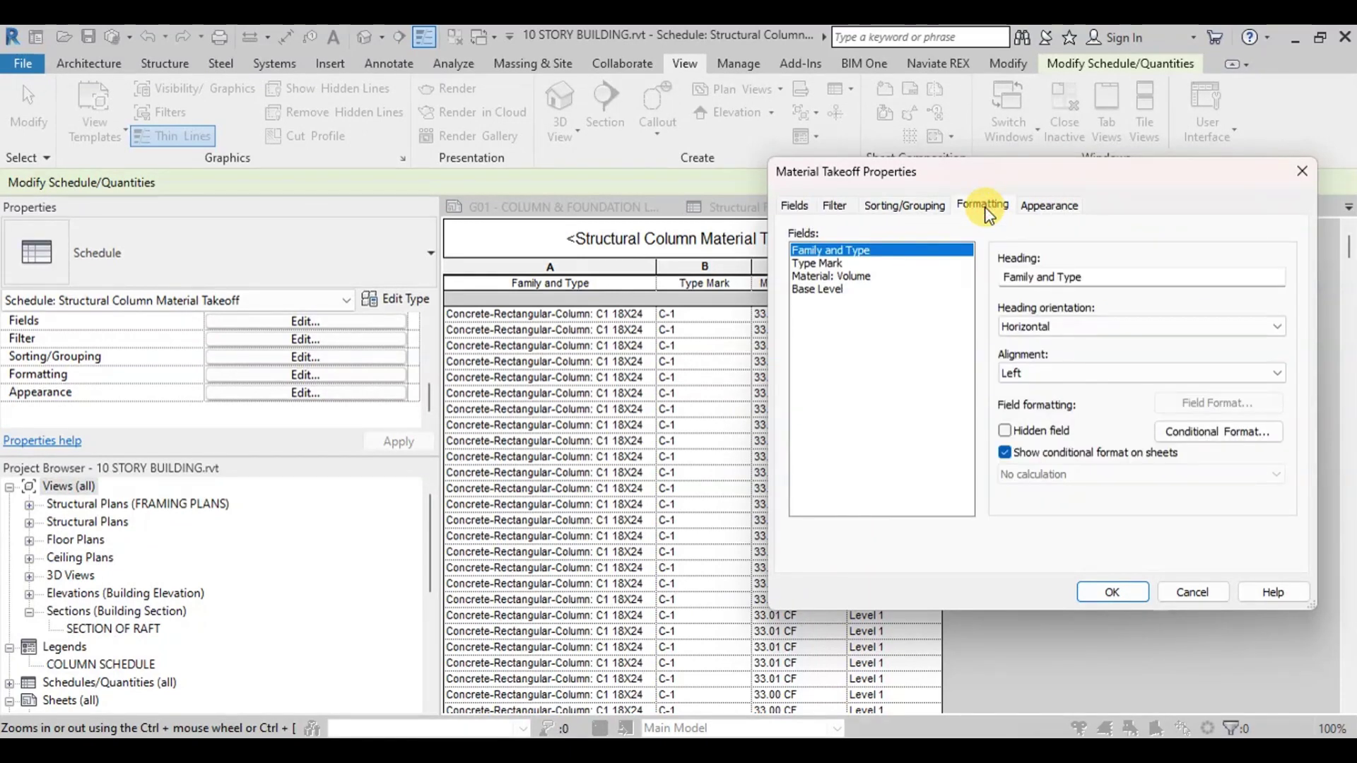
click(845, 276)
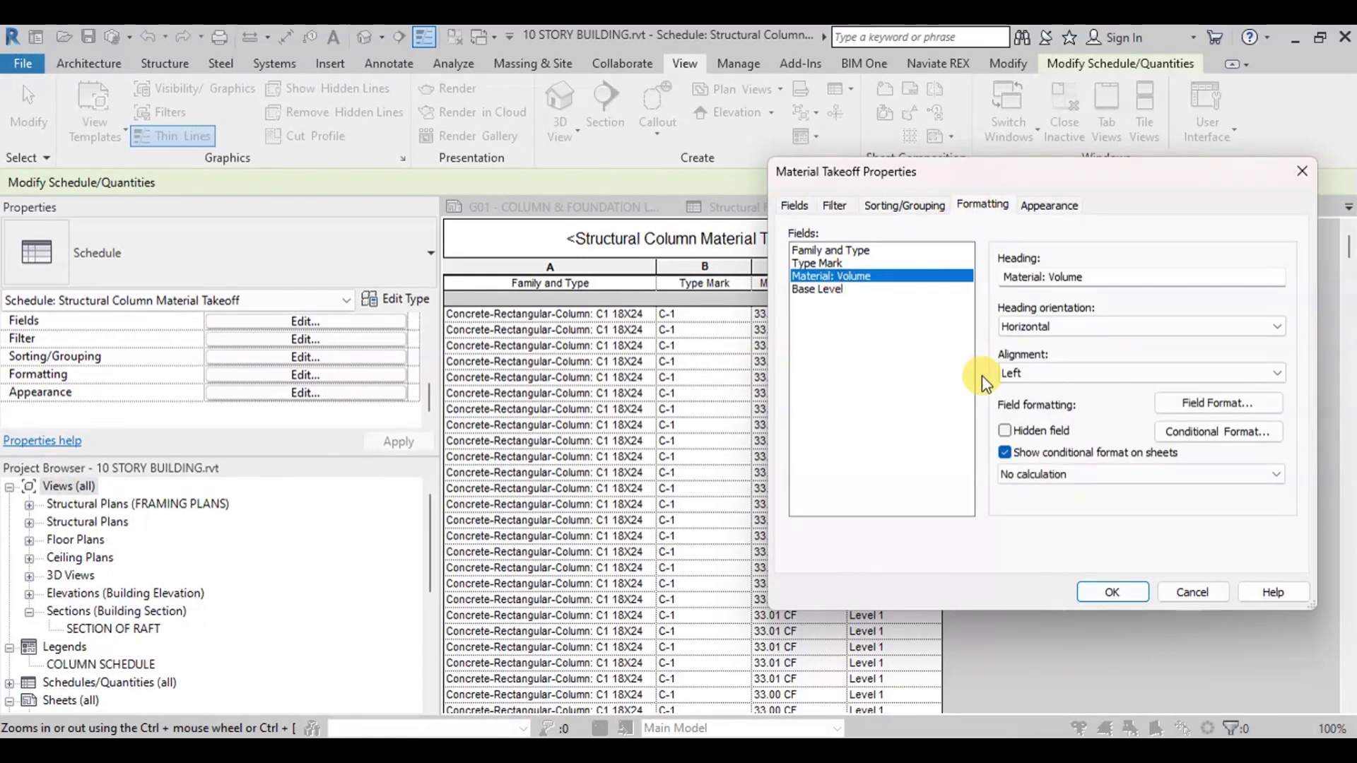
click(1071, 469)
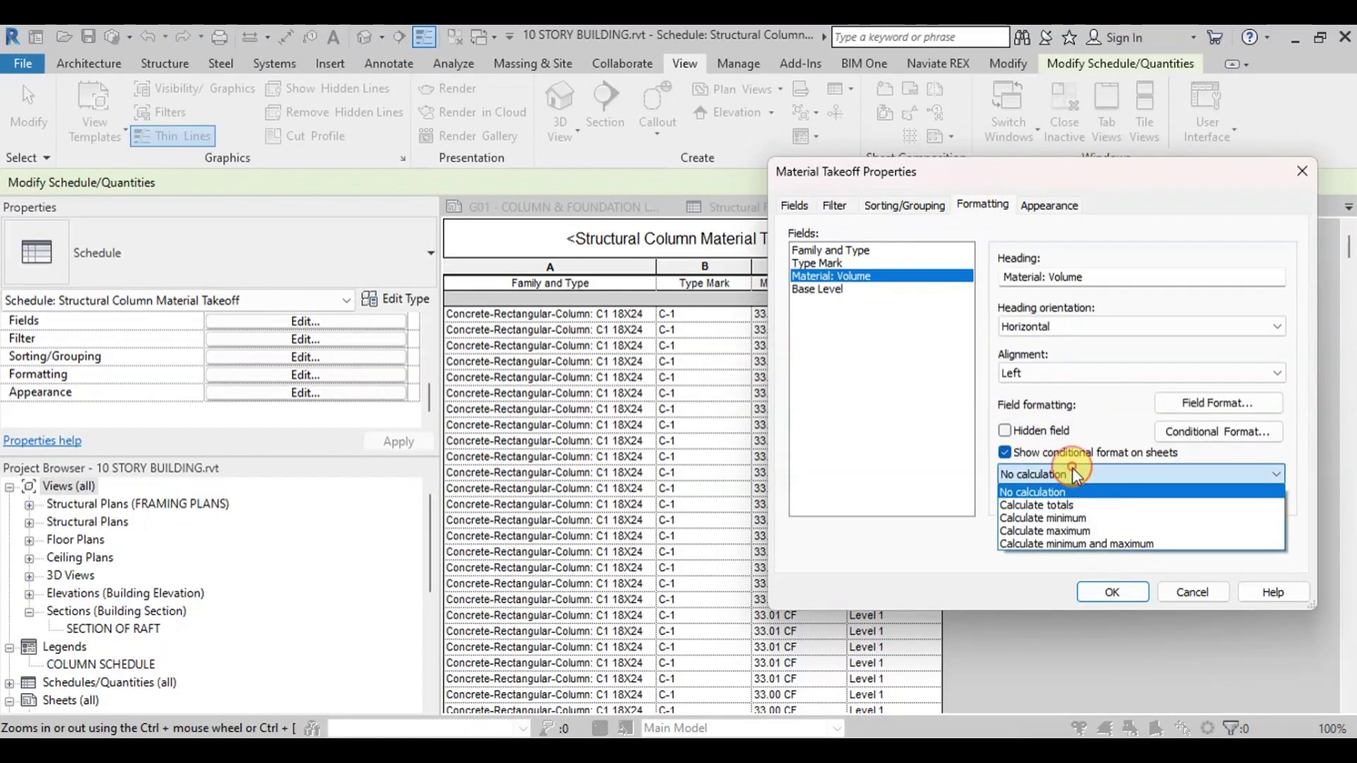
click(1058, 506)
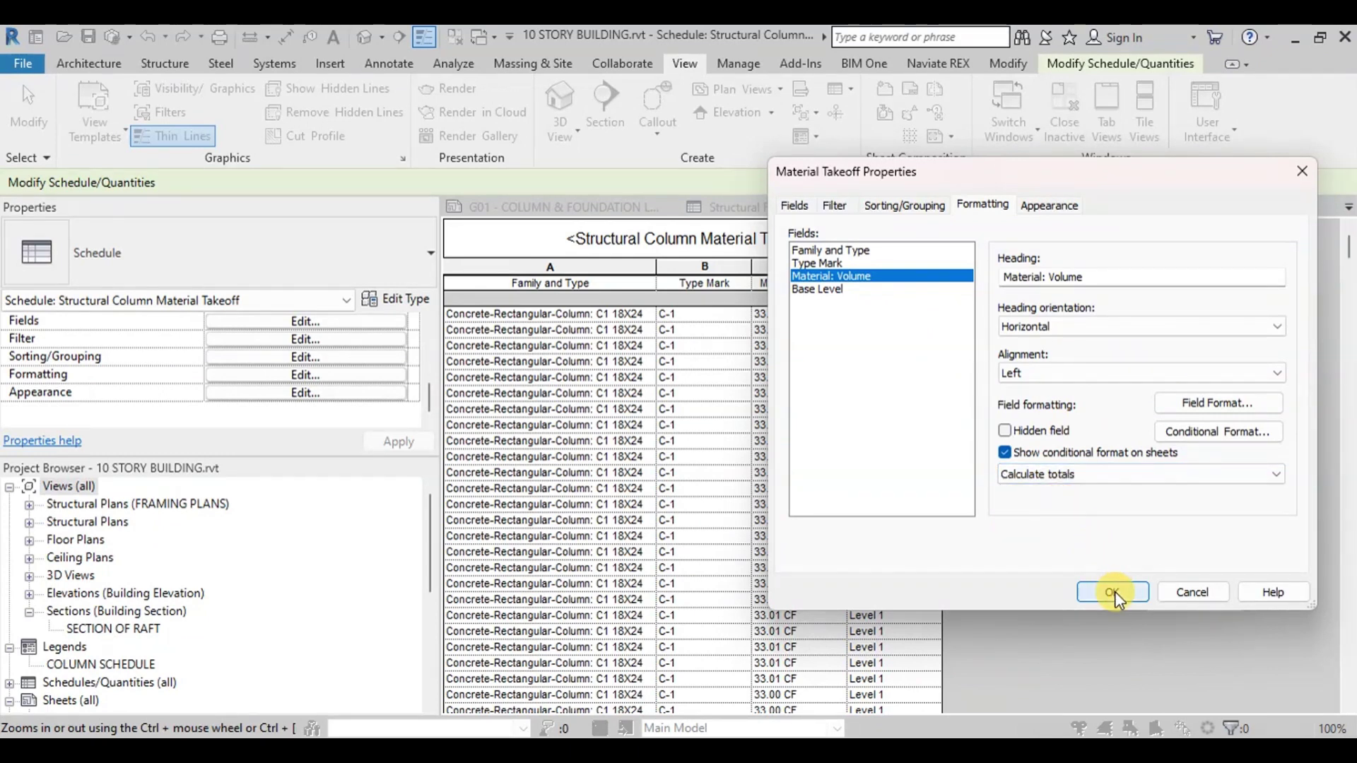
Re-sort by Base Level with level headers, then by Type Mark.
click(904, 205)
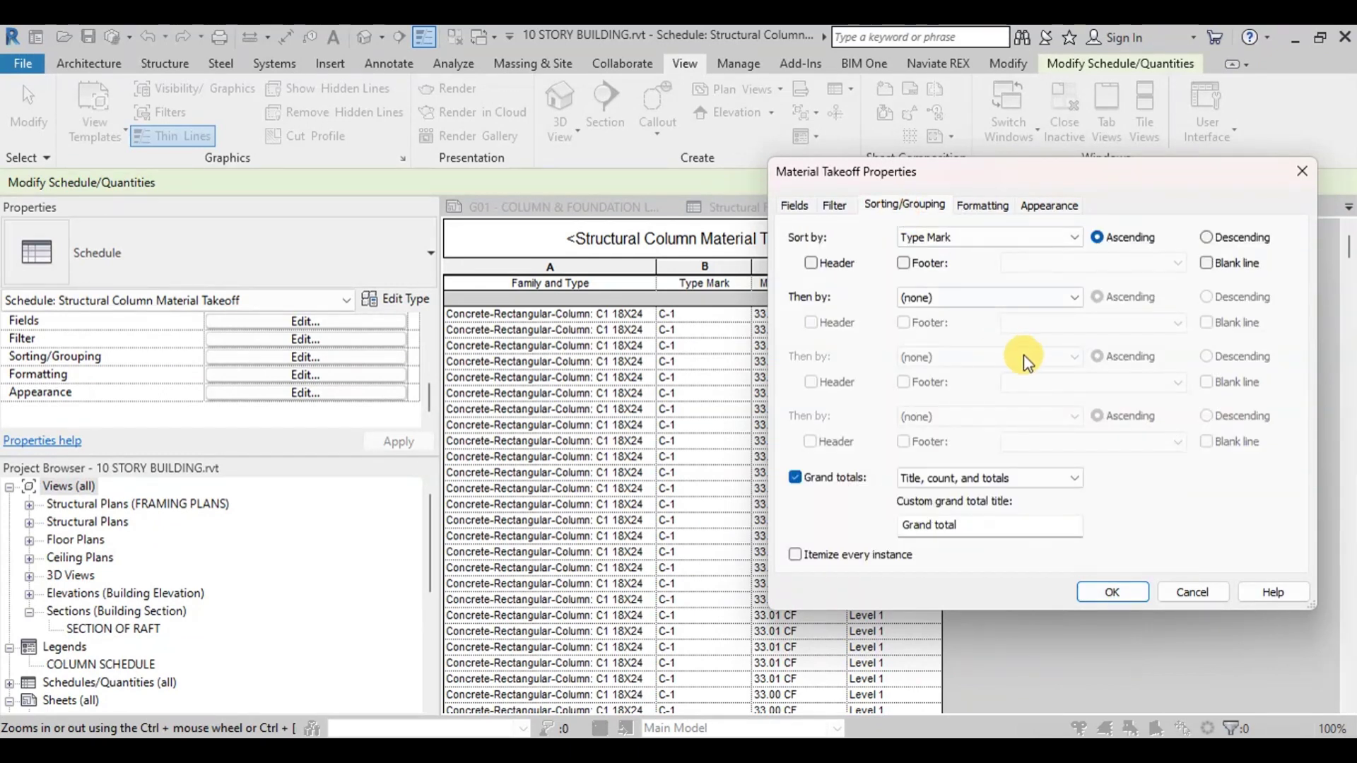
click(1074, 242)
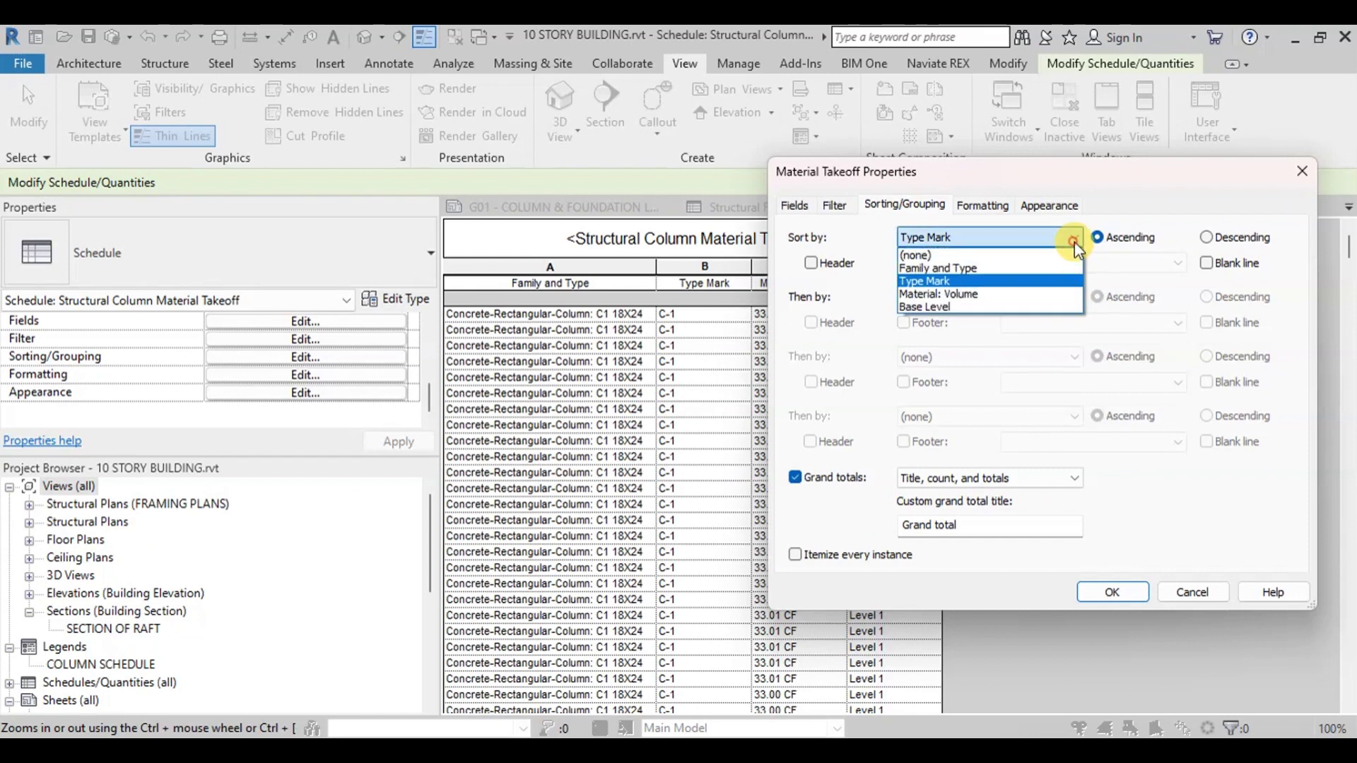
click(964, 308)
click(1075, 297)
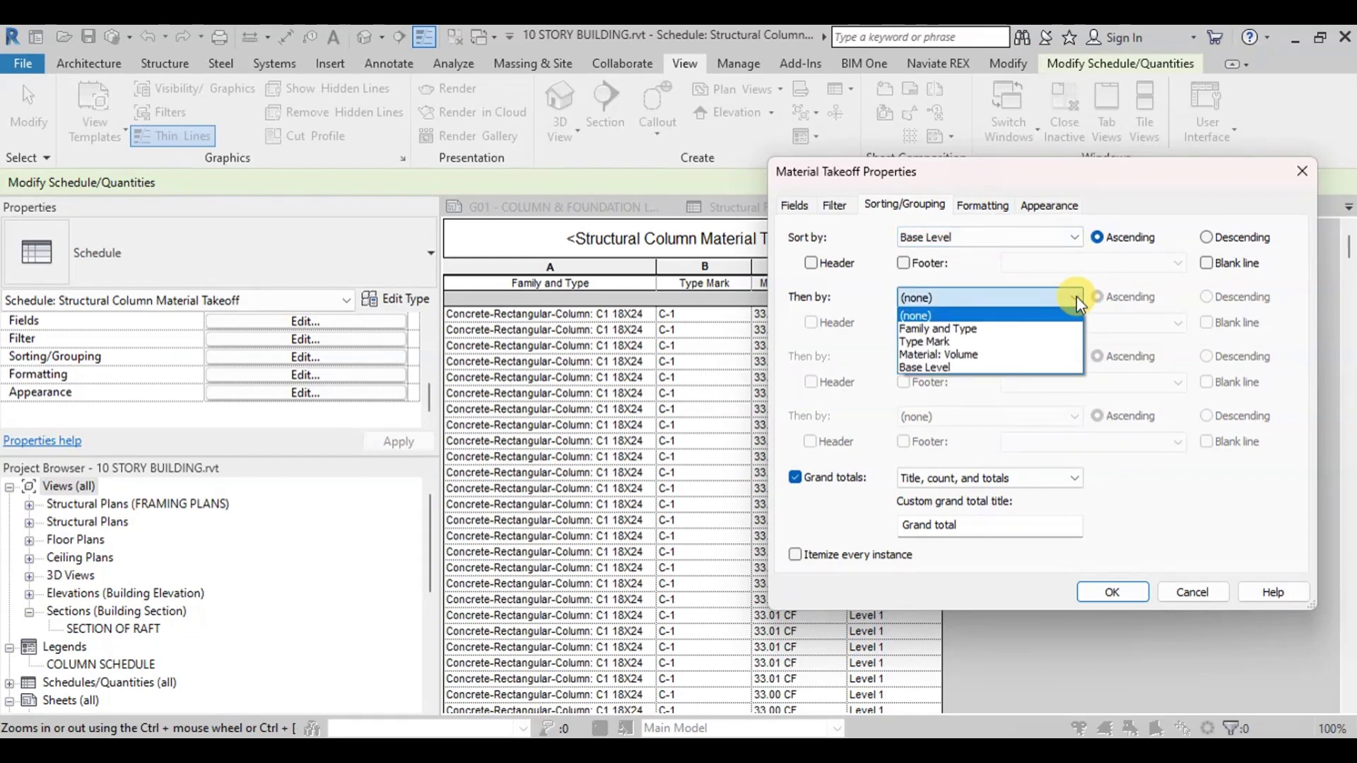
click(969, 343)
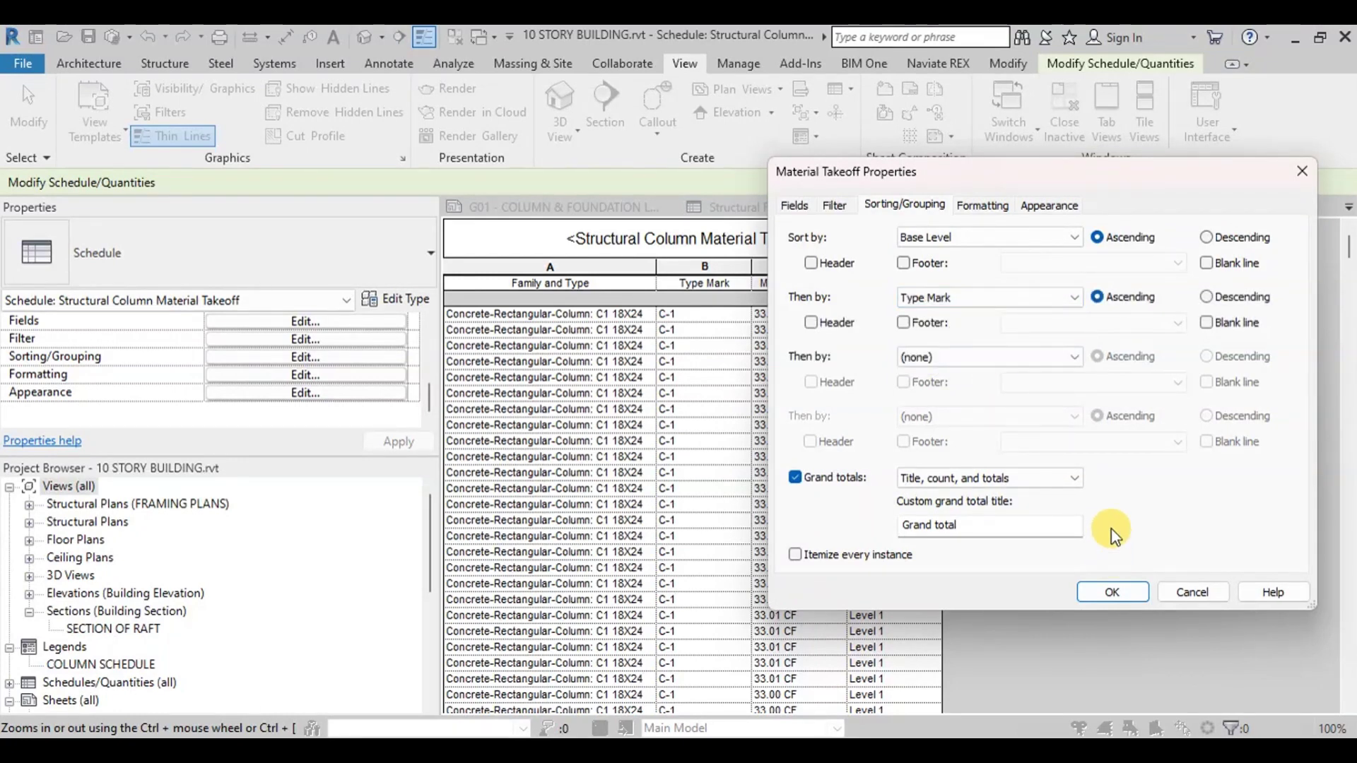
click(820, 267)
click(1121, 592)
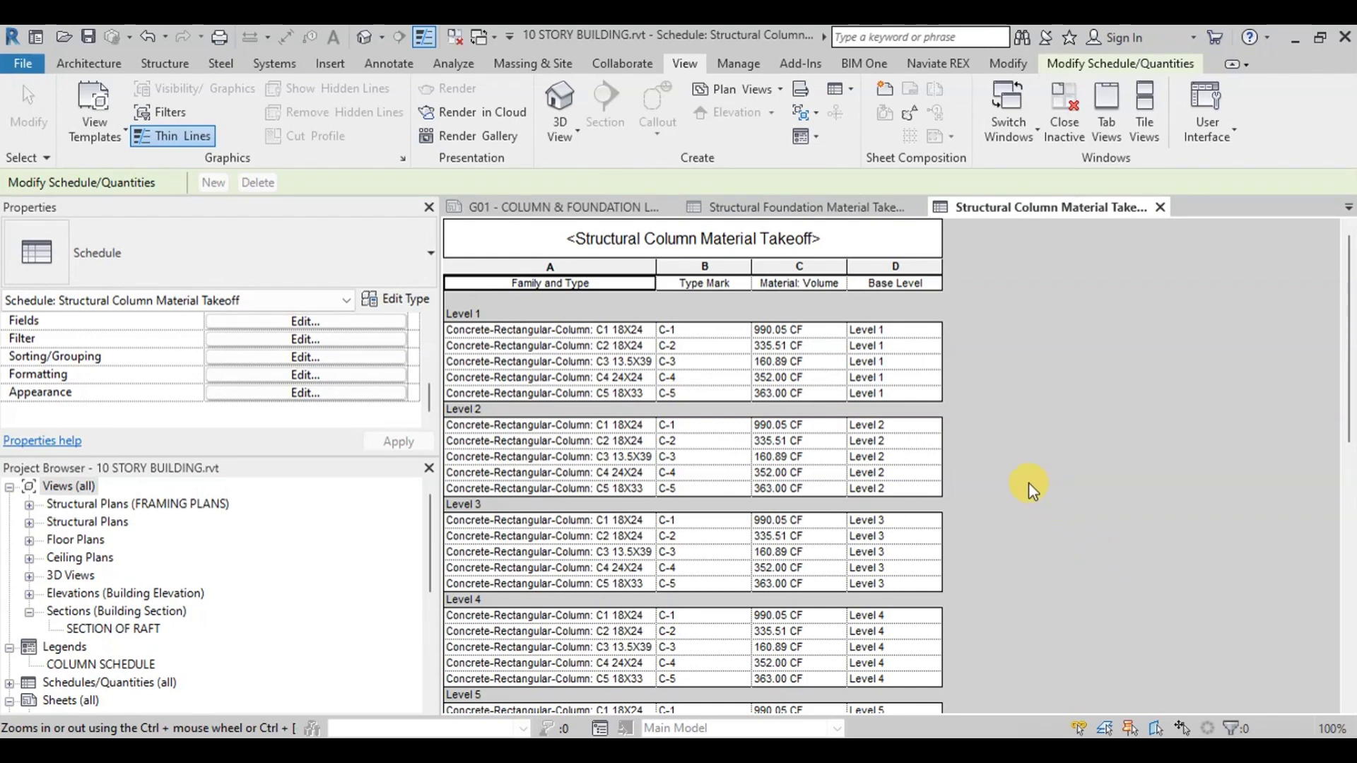
Add a 'Count and totals' footer per Base Level and check the 22389.04 CF grand total.
click(307, 358)
click(904, 263)
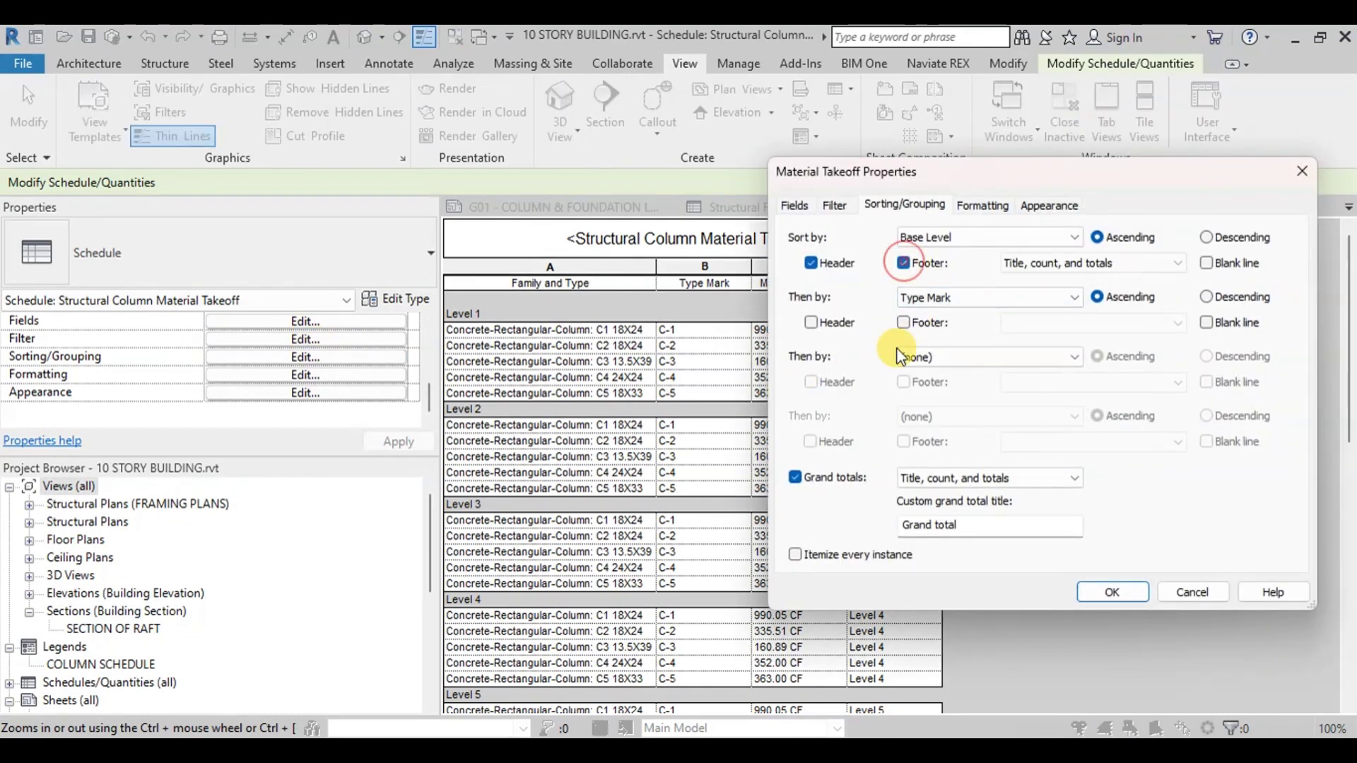
click(1175, 263)
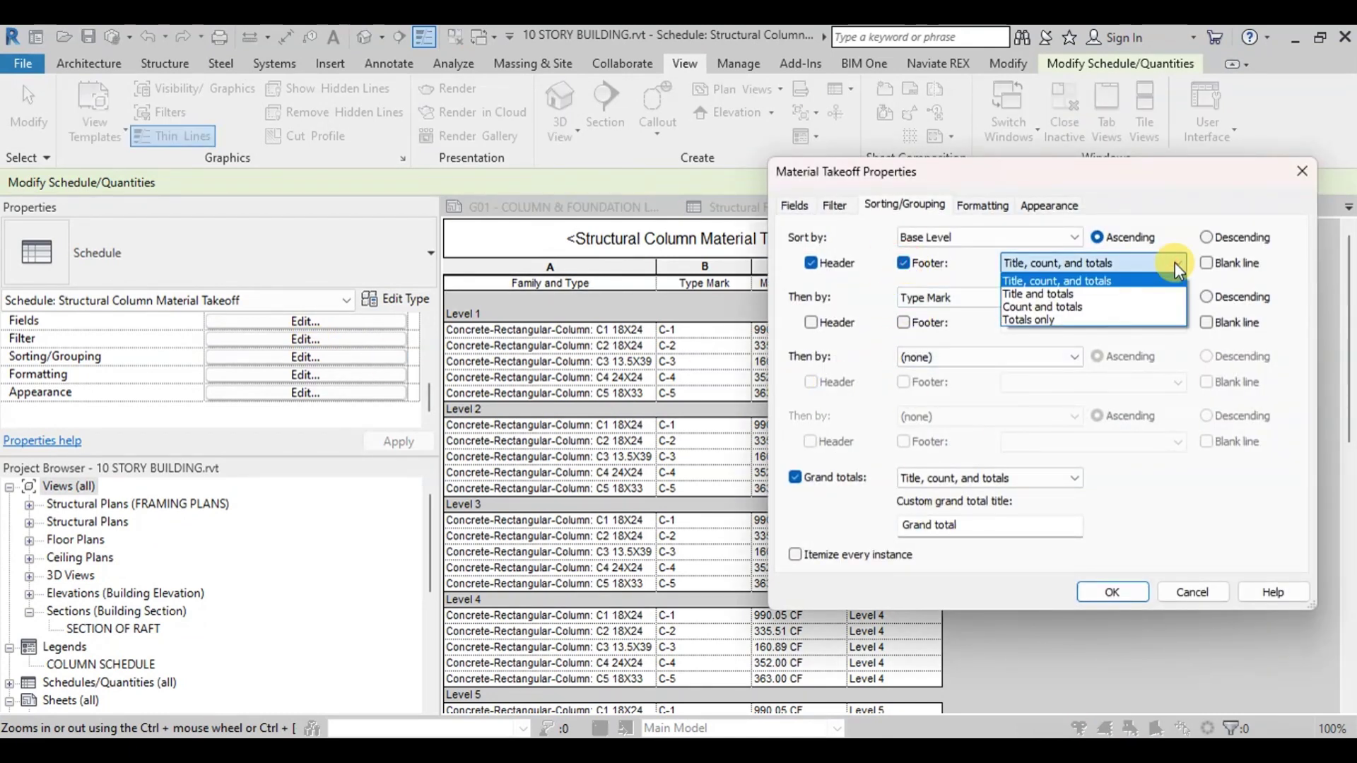
click(1095, 312)
click(1139, 589)
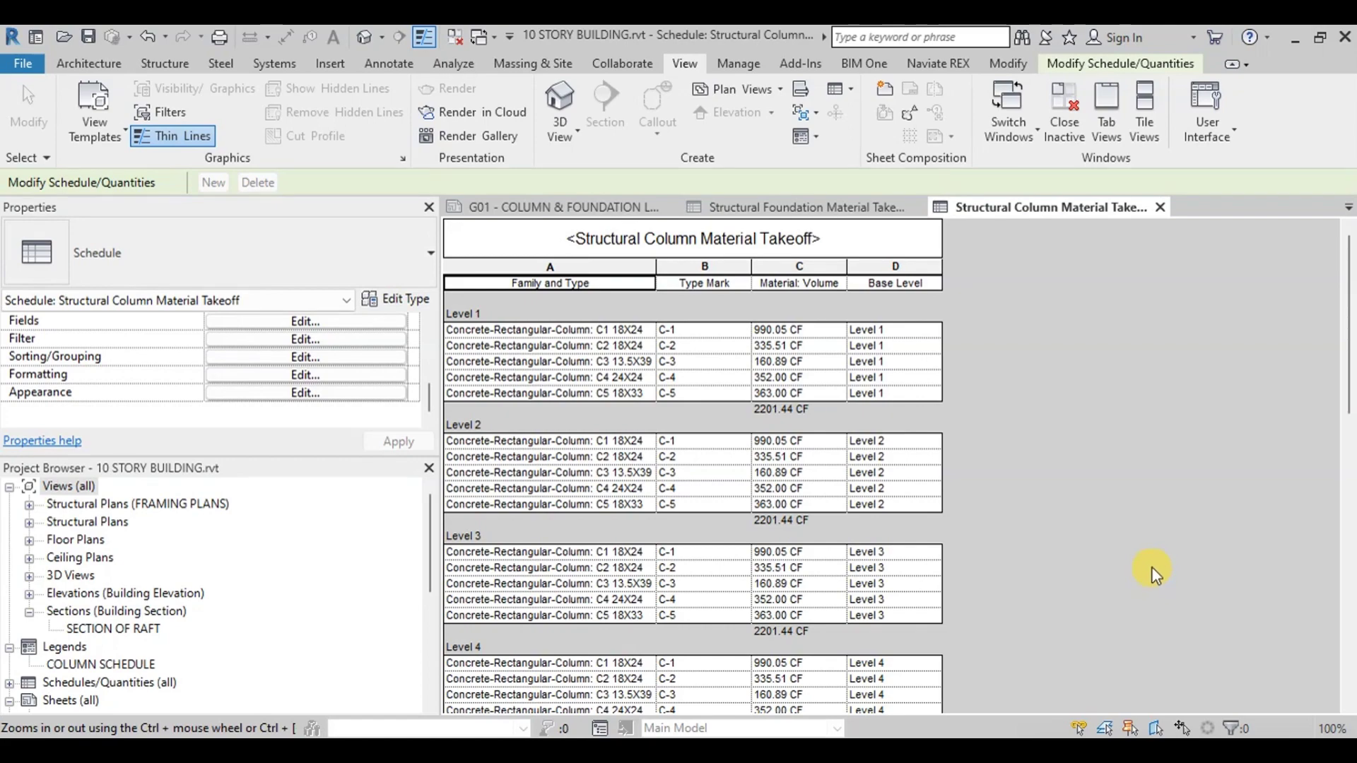
scroll(1154, 569, down, 10)
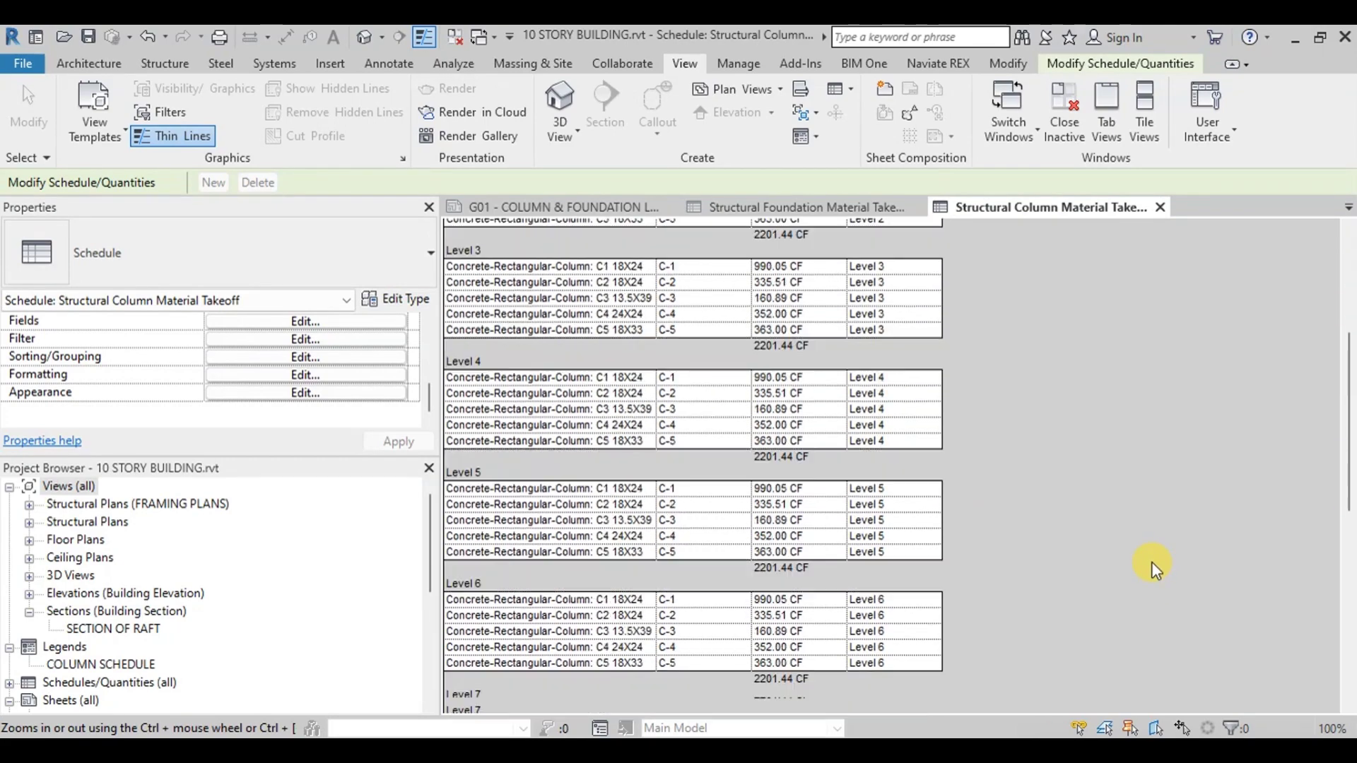
scroll(1152, 561, down, 6)
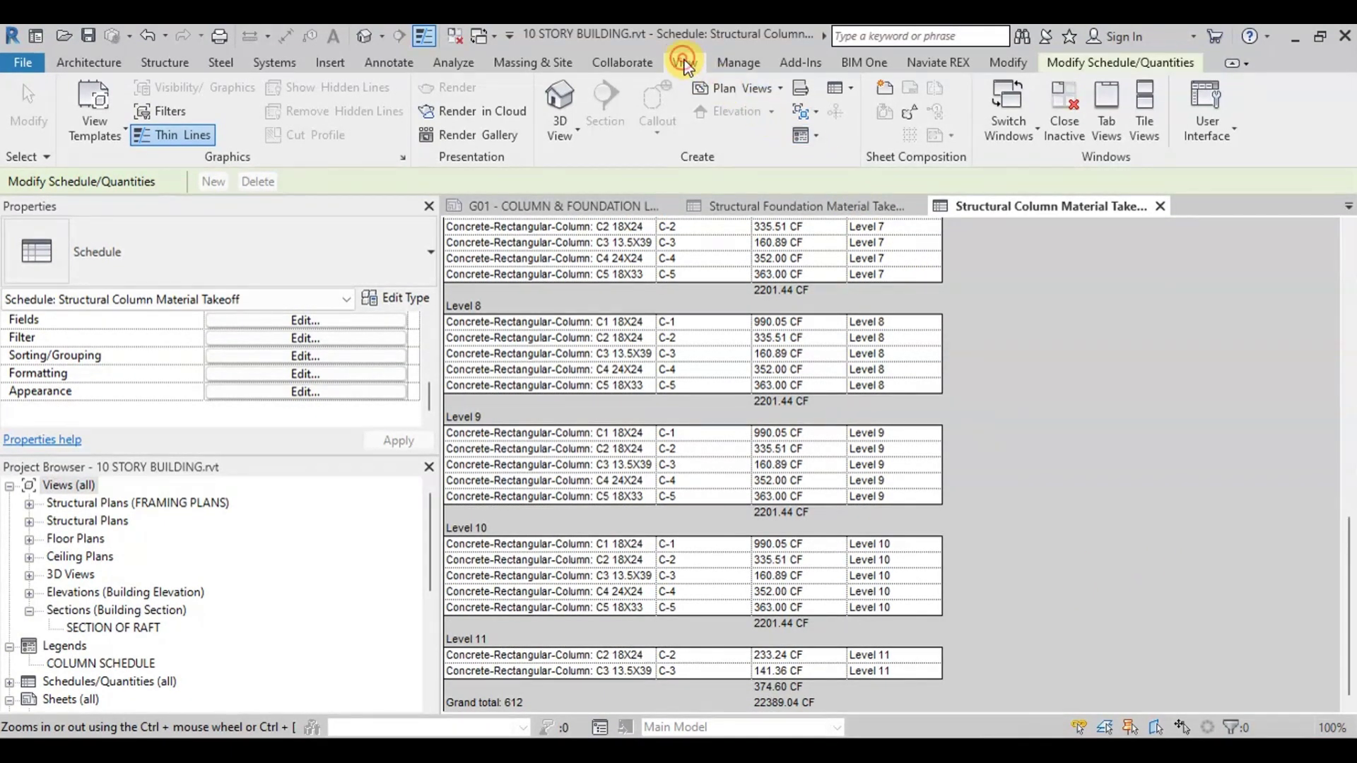
Start a new Structural Framing material takeoff.
click(841, 87)
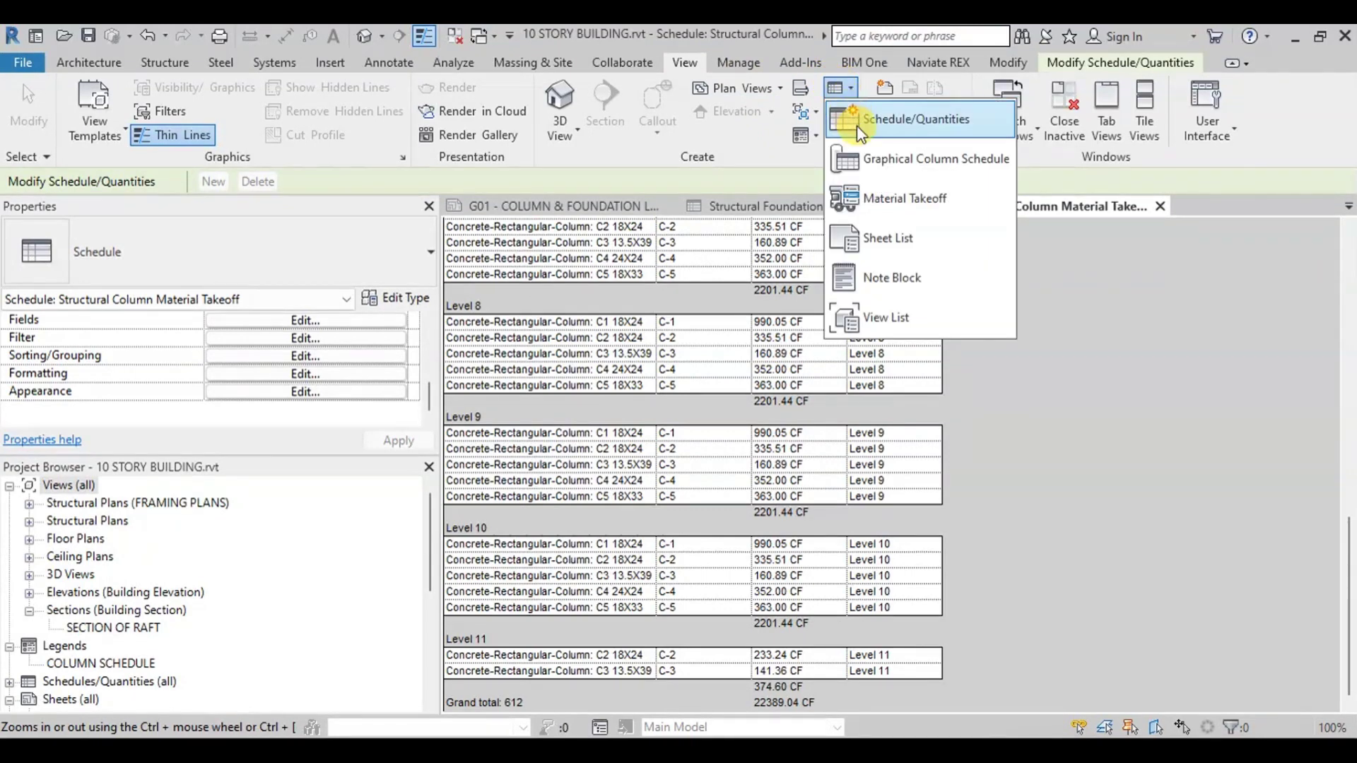
click(877, 198)
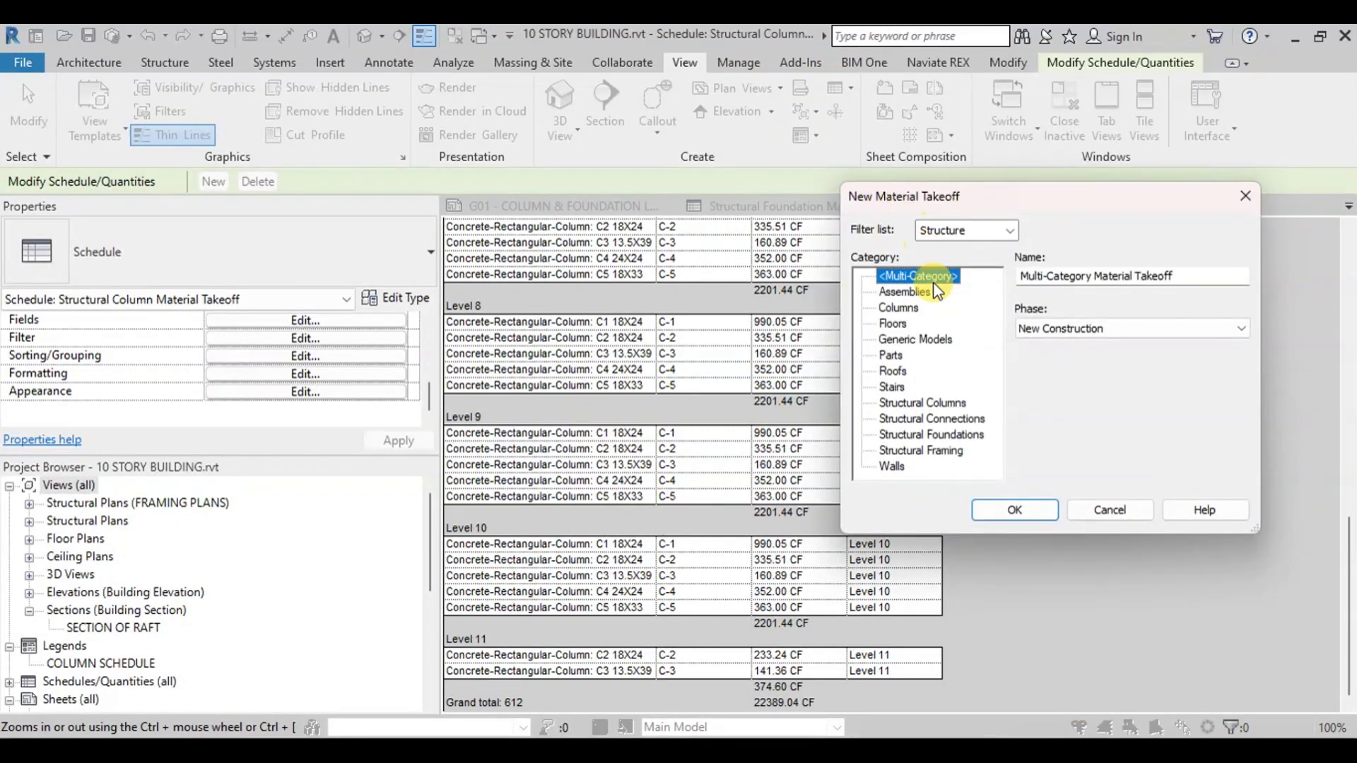
click(922, 450)
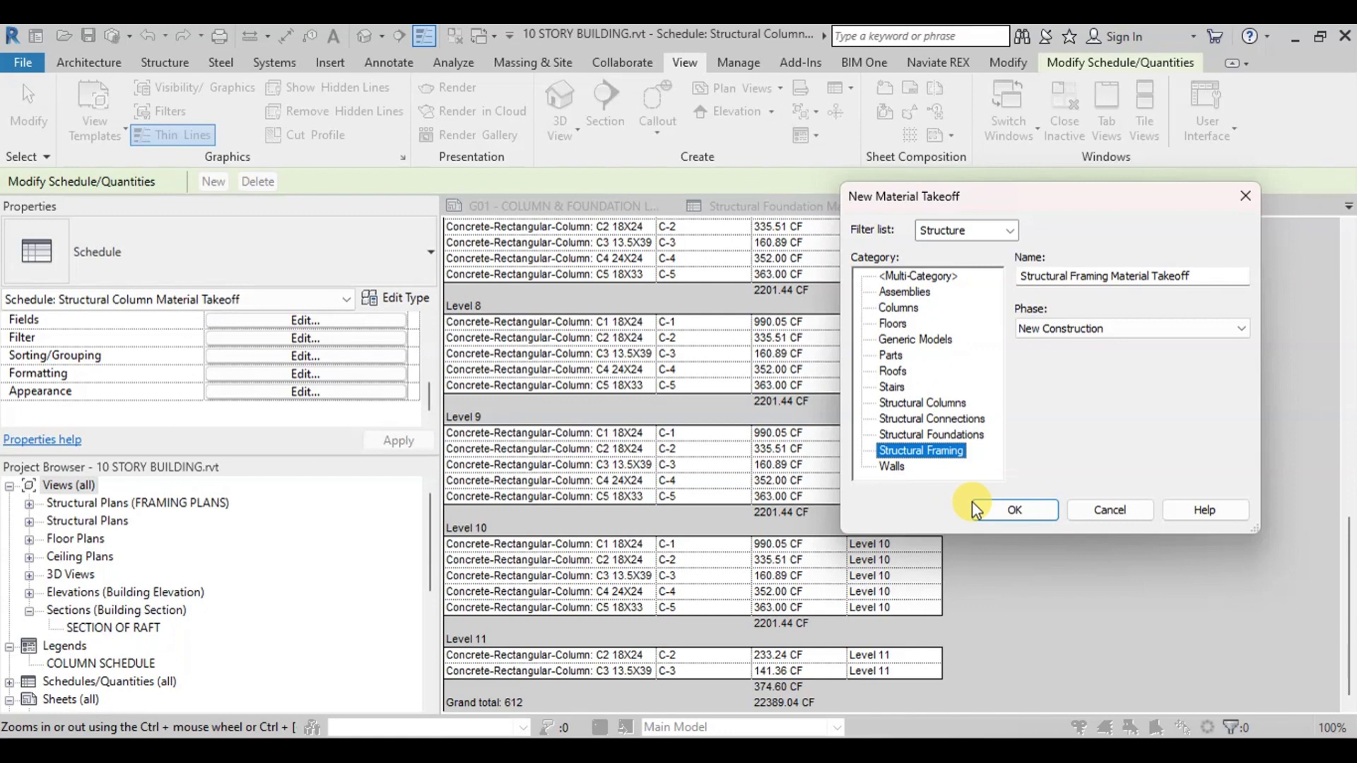
click(993, 510)
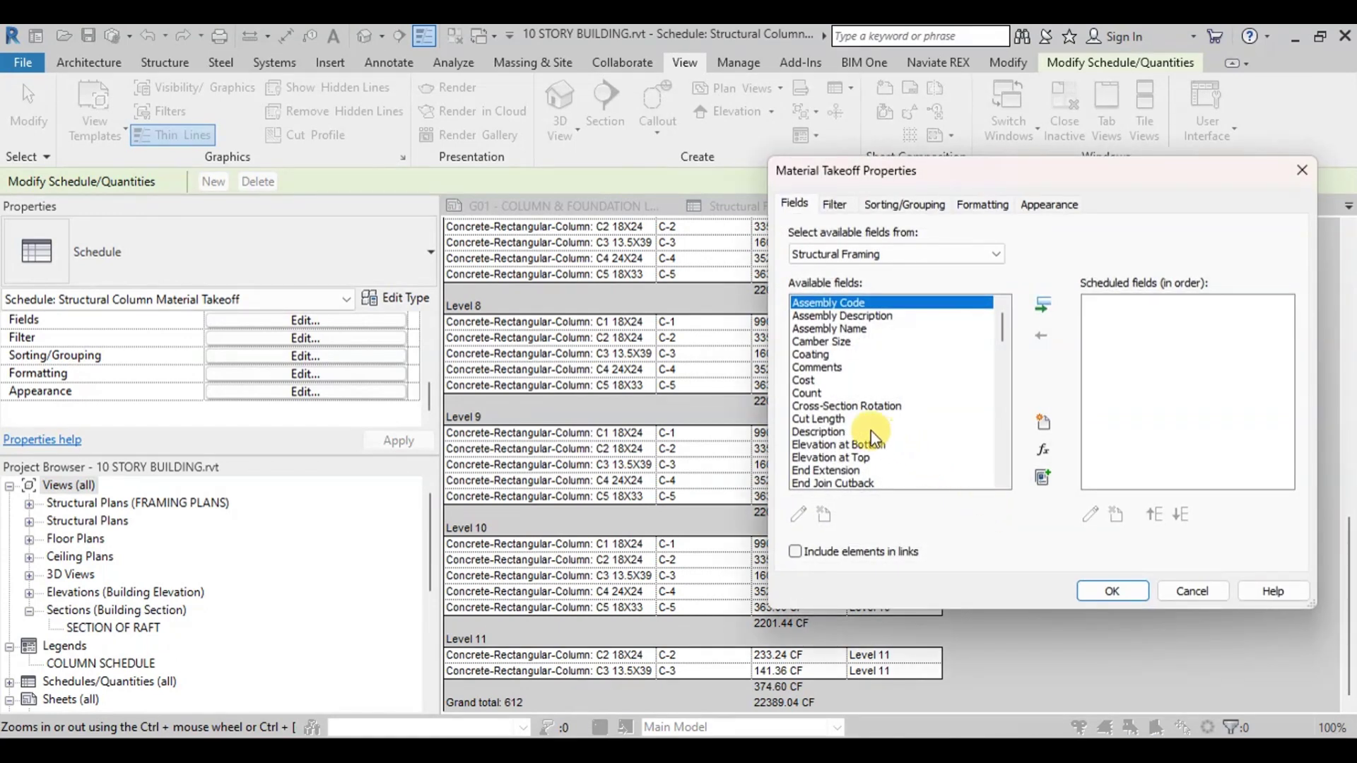
Add Family and Type, Mark, Material: Volume and Elevation at Top fields to the takeoff.
click(809, 418)
scroll(806, 411, down, 3)
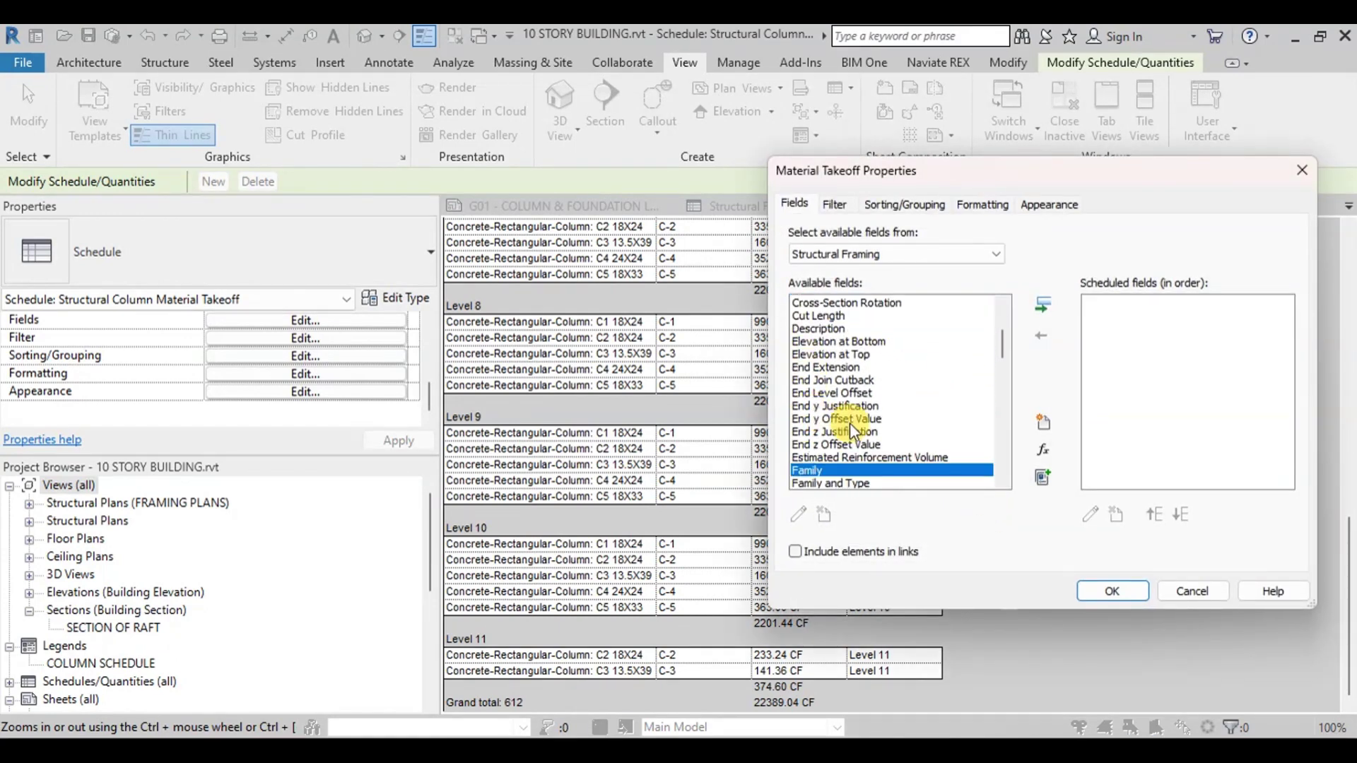
click(870, 470)
scroll(870, 469, down, 1)
double_click(863, 444)
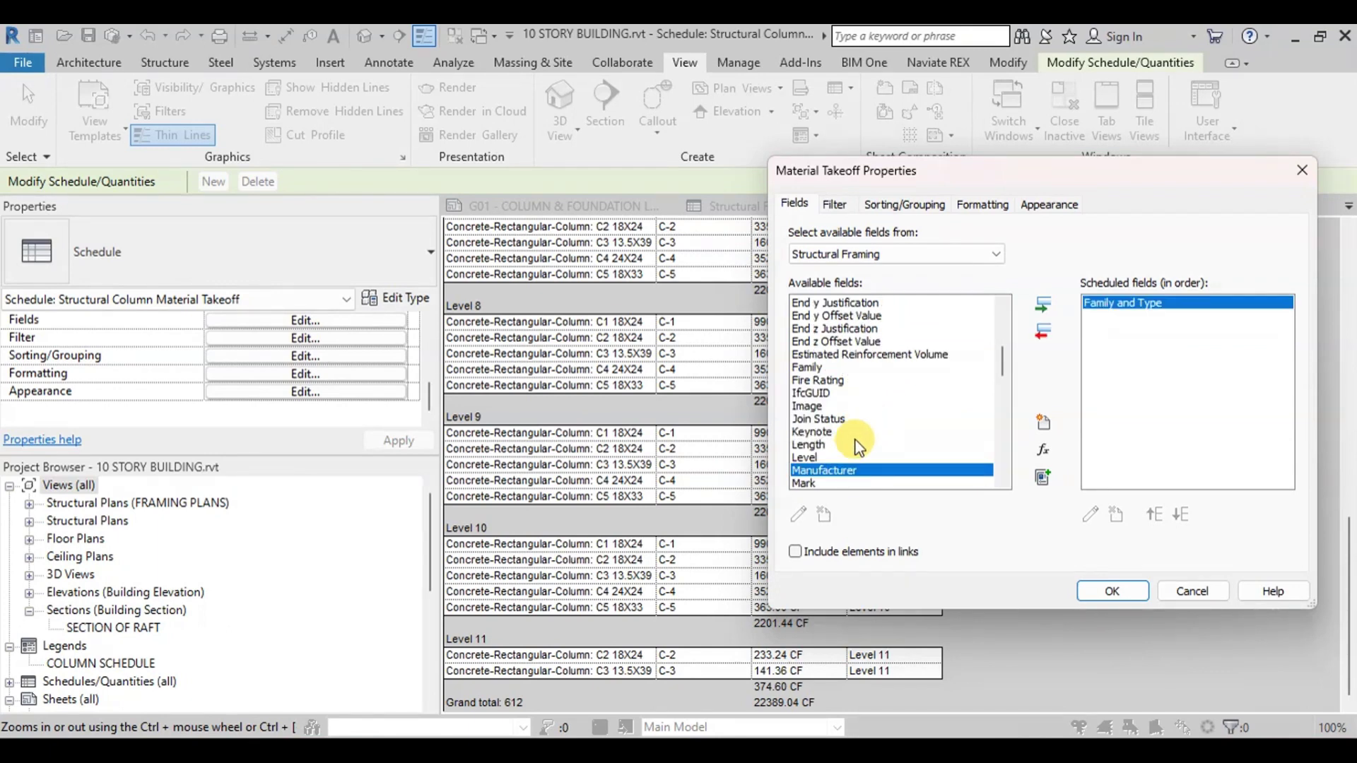
double_click(809, 483)
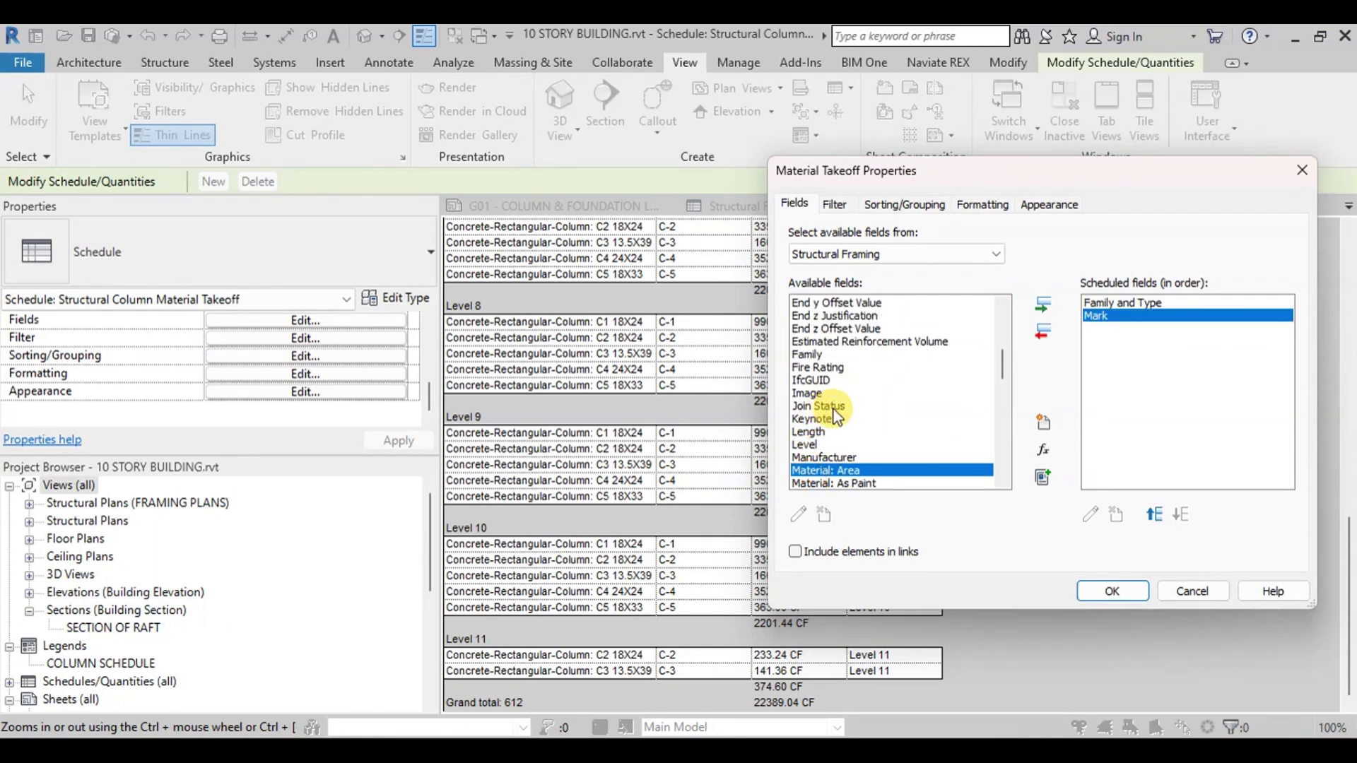
click(828, 368)
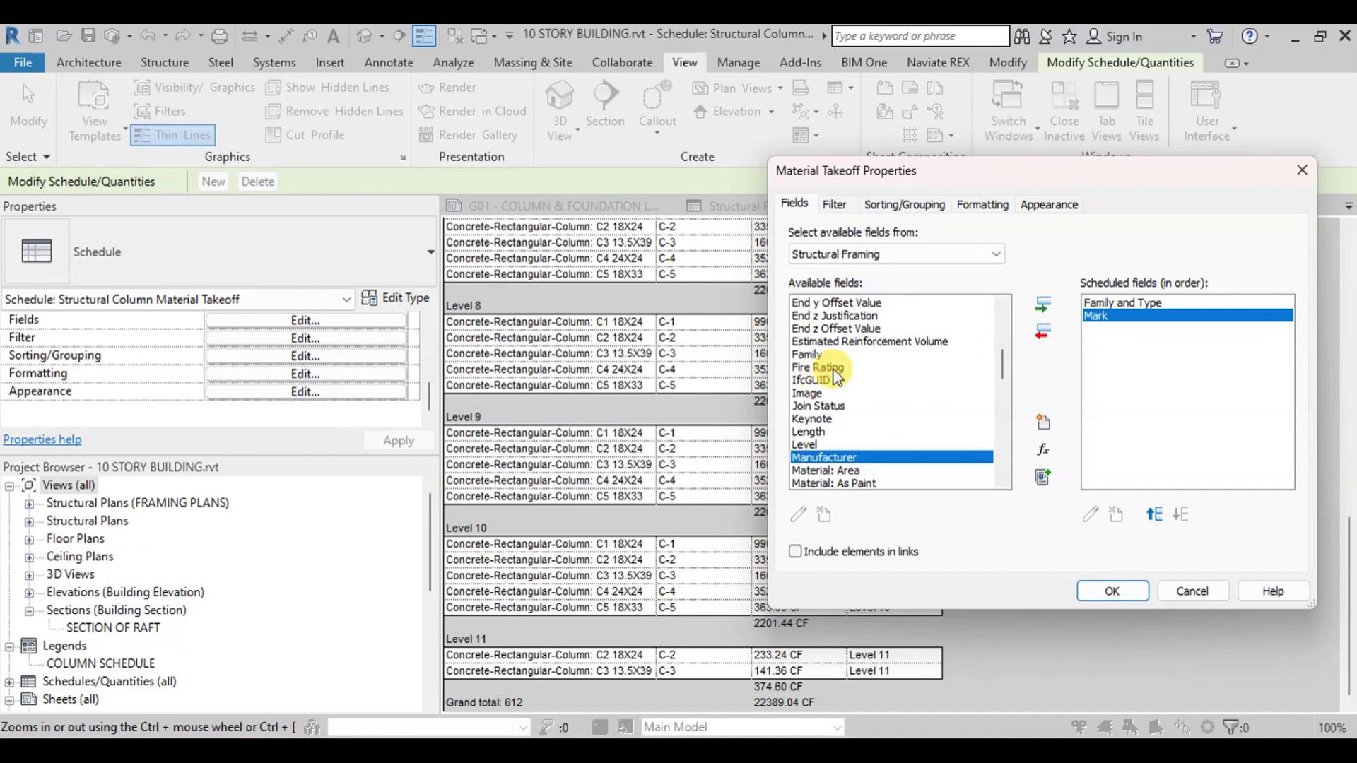
scroll(836, 375, down, 6)
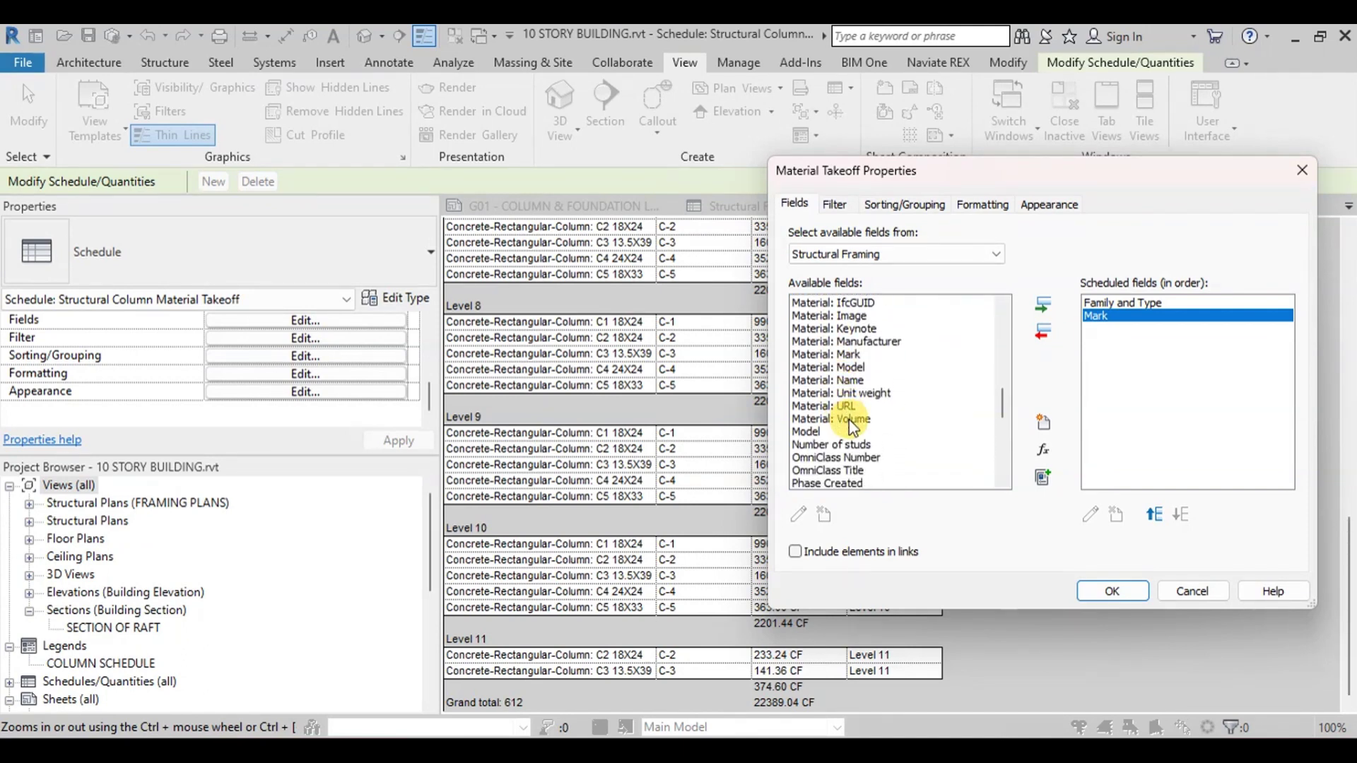
double_click(851, 419)
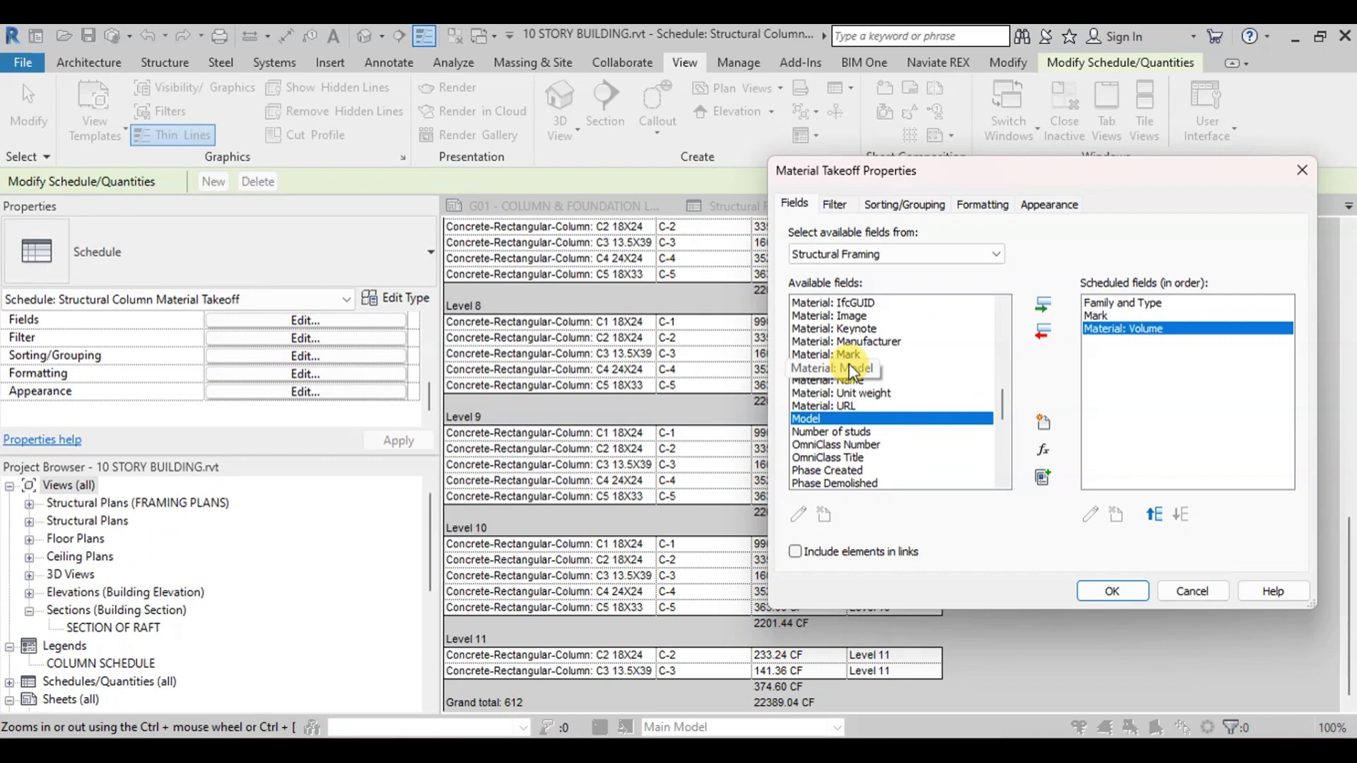
scroll(852, 371, up, 7)
double_click(857, 306)
click(1112, 590)
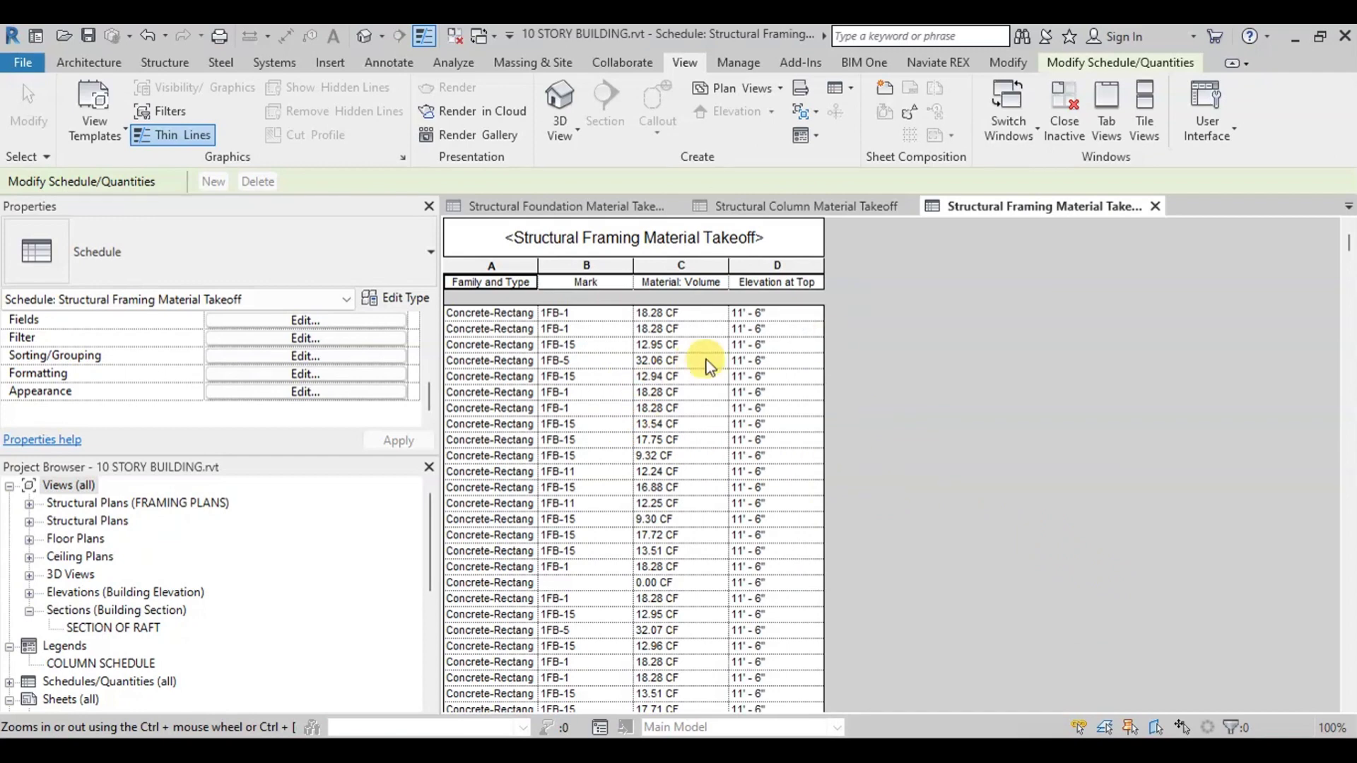
Sort by Elevation at Top with headers, then by Mark, with a grand total.
click(360, 358)
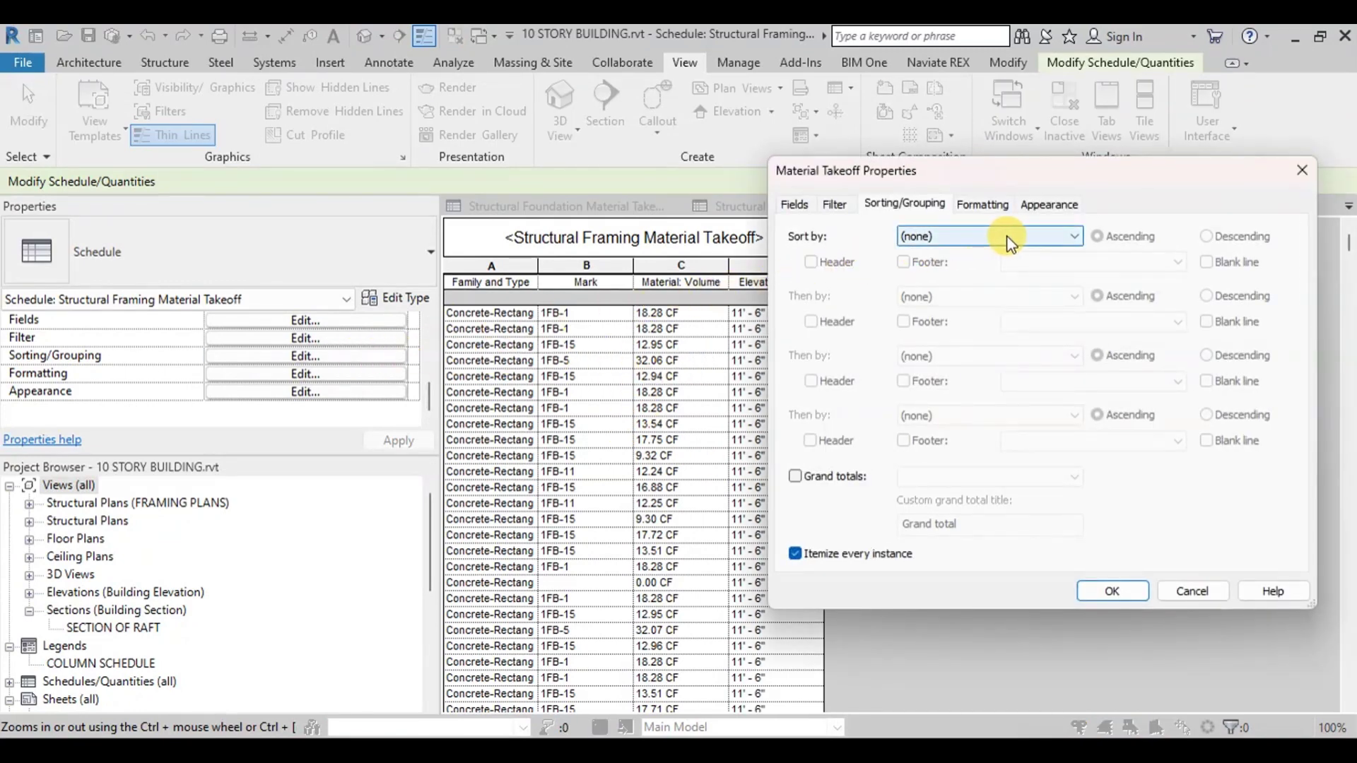
click(1037, 237)
click(974, 296)
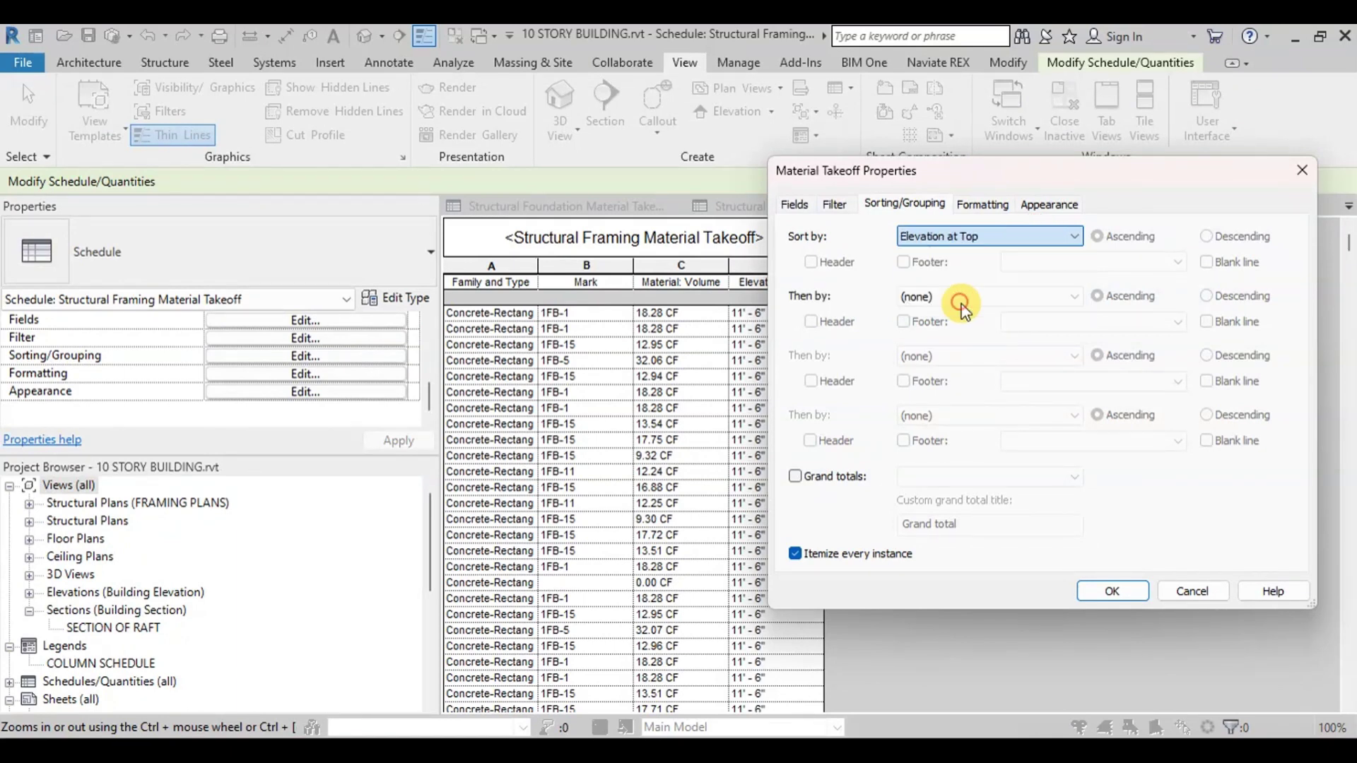
click(811, 262)
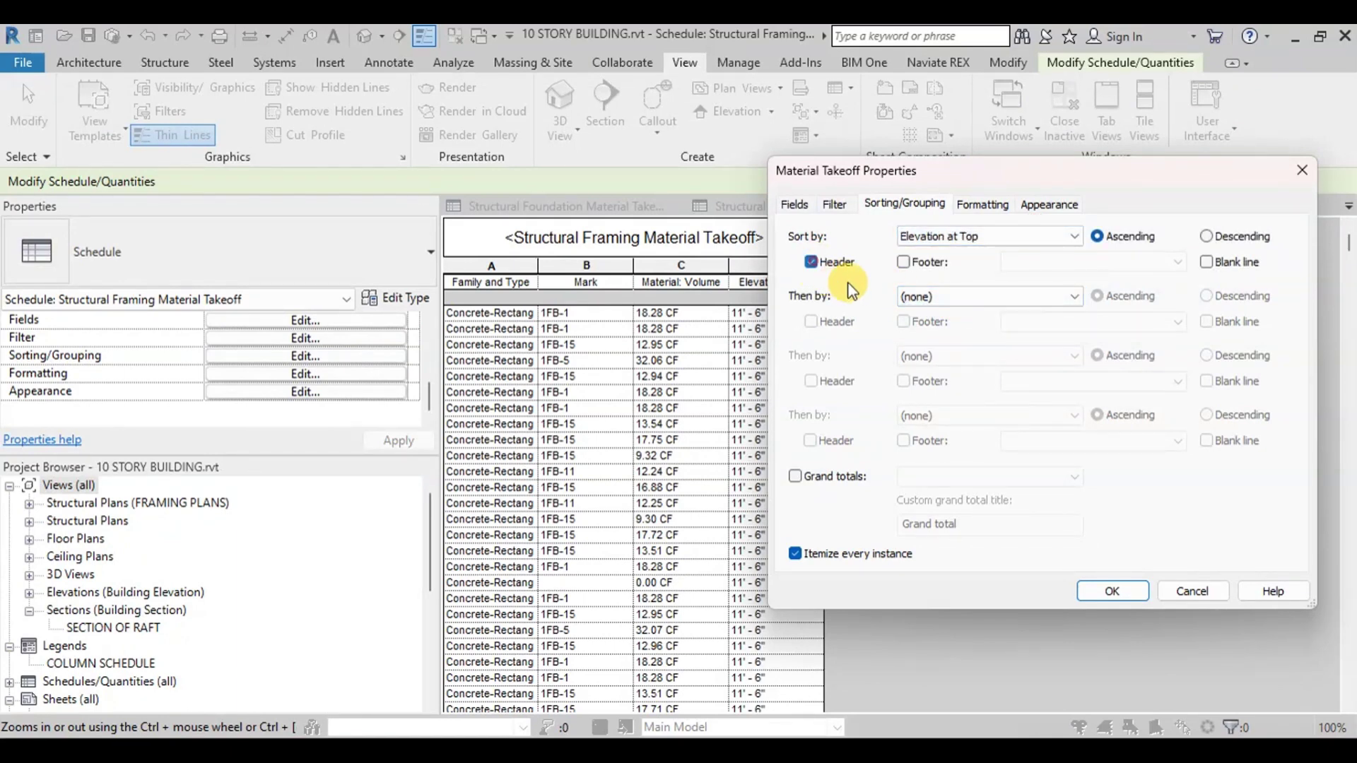
click(1017, 297)
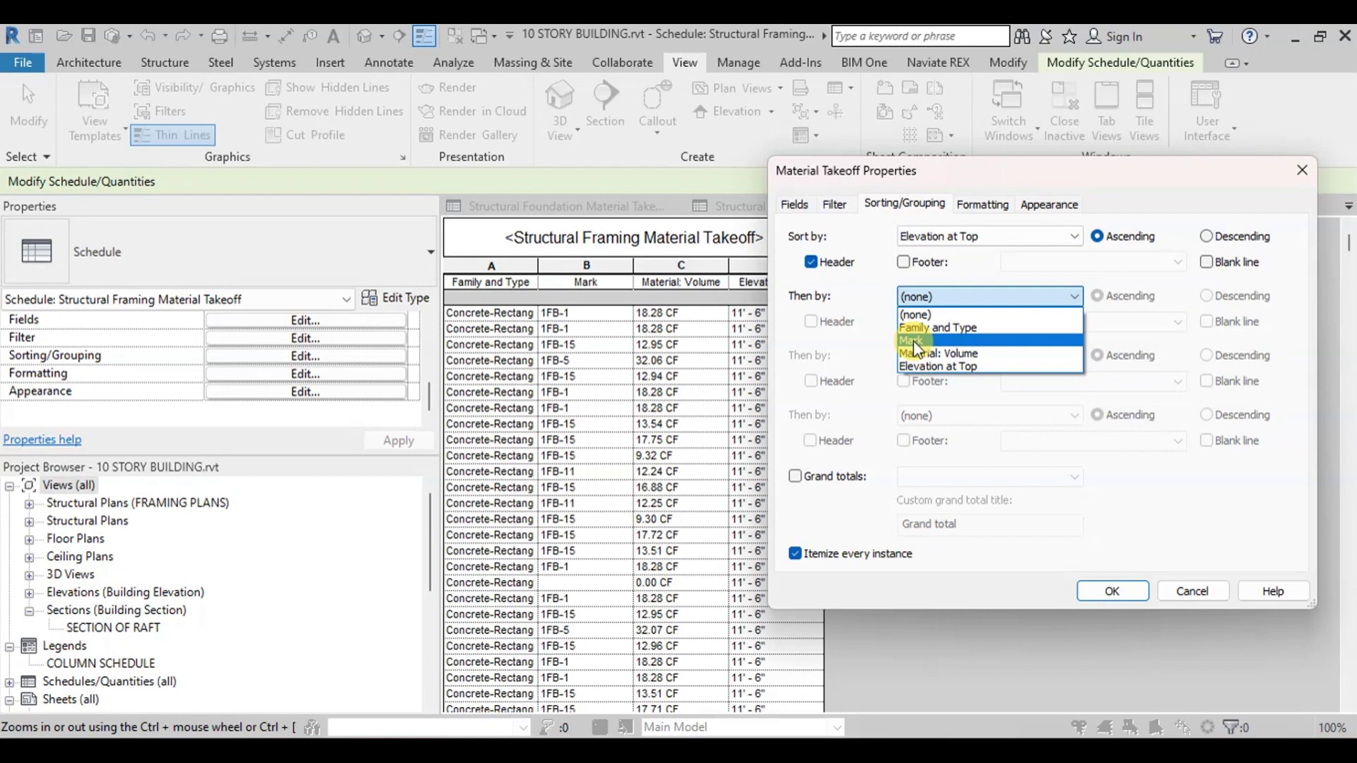
click(990, 341)
click(805, 477)
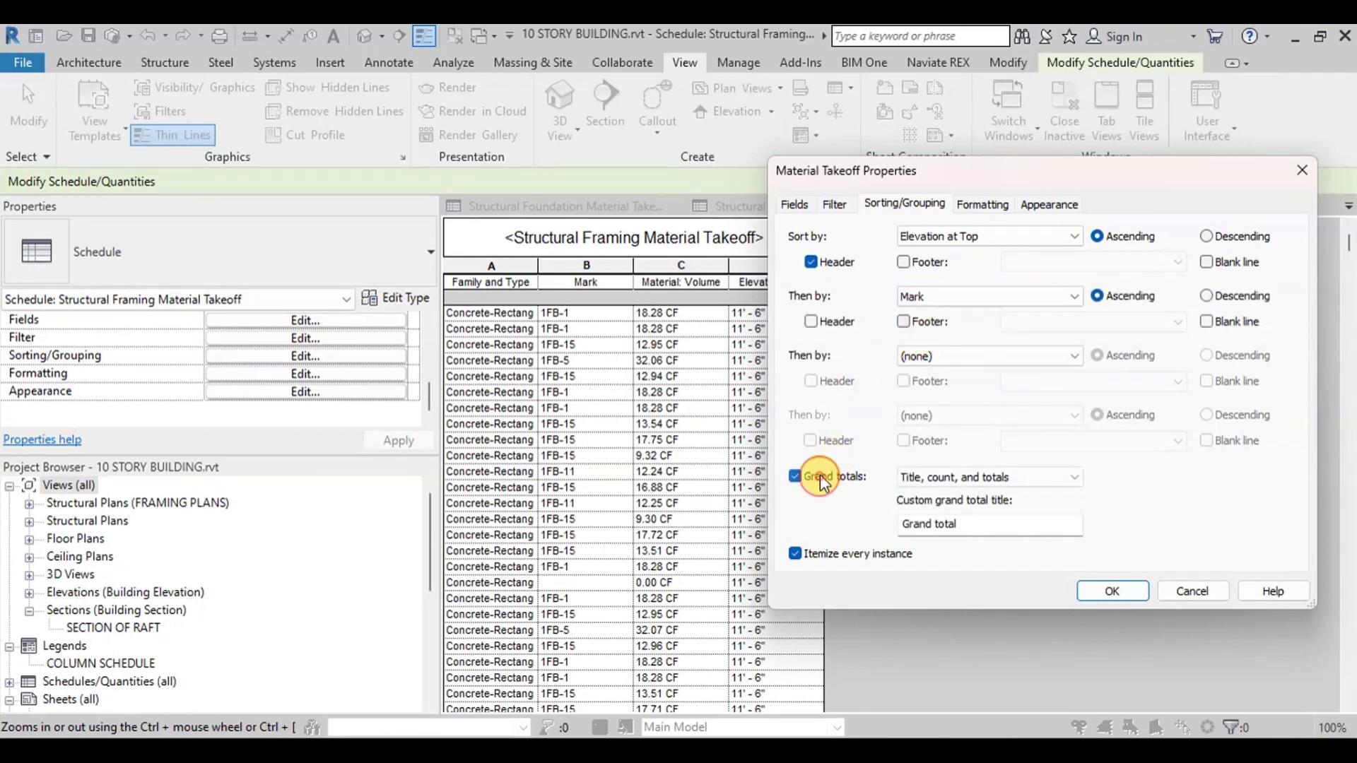
Add 'Totals only' footers for each Mark and make Material: Volume calculate totals.
click(904, 321)
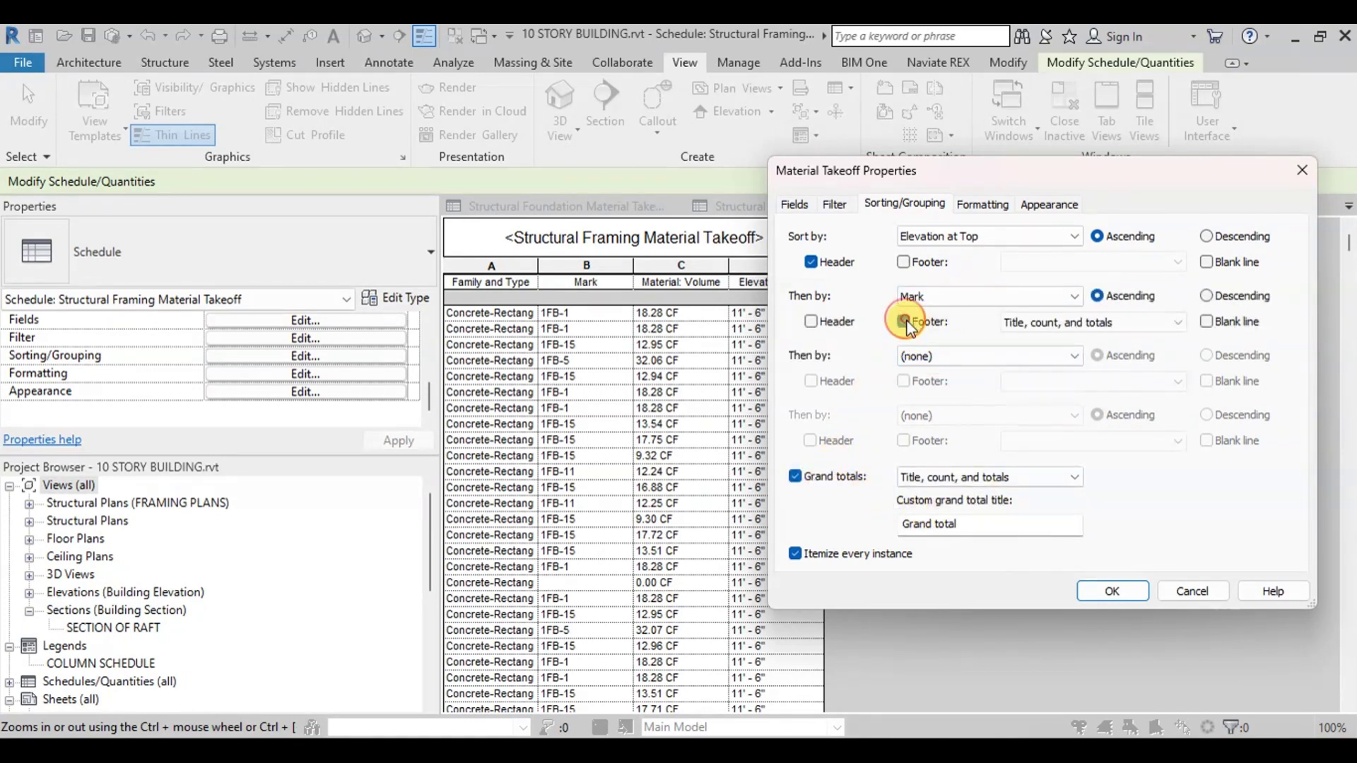
click(1177, 322)
click(1028, 380)
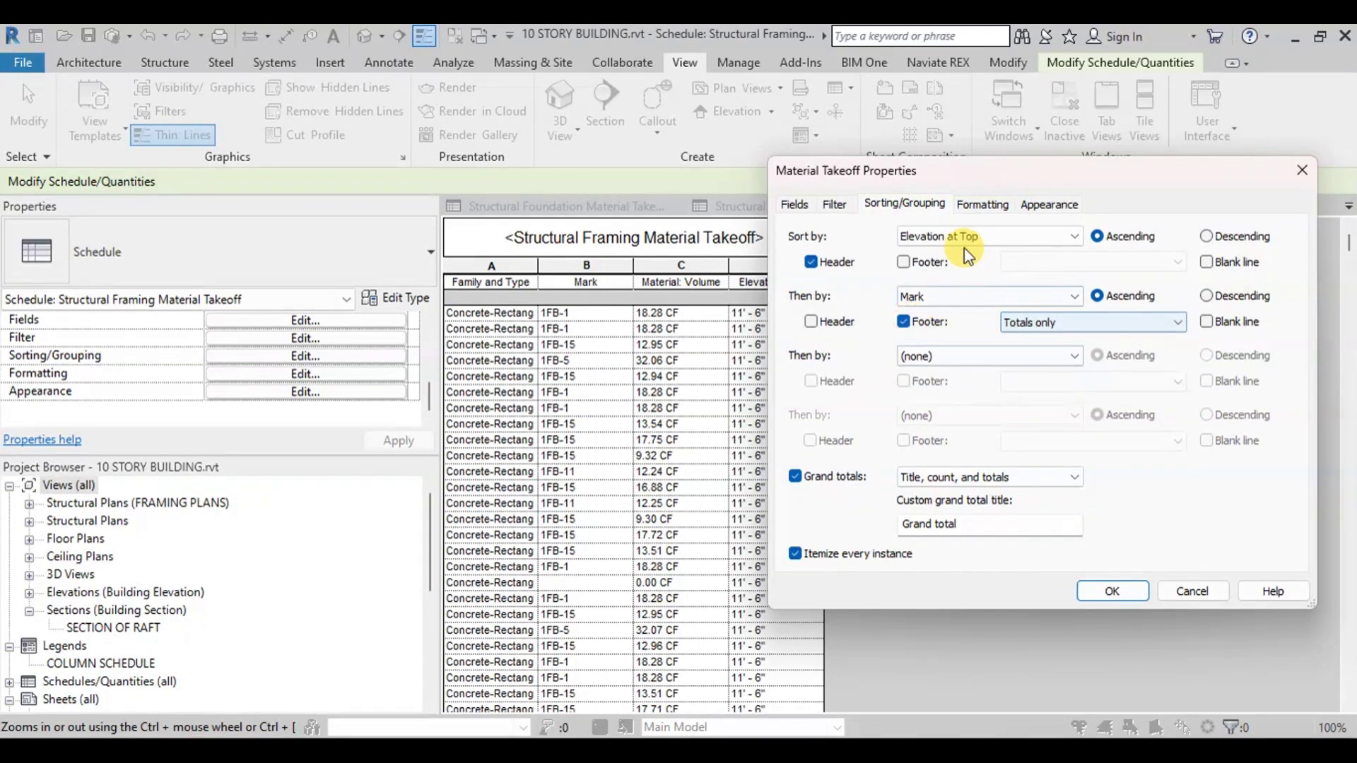
click(982, 206)
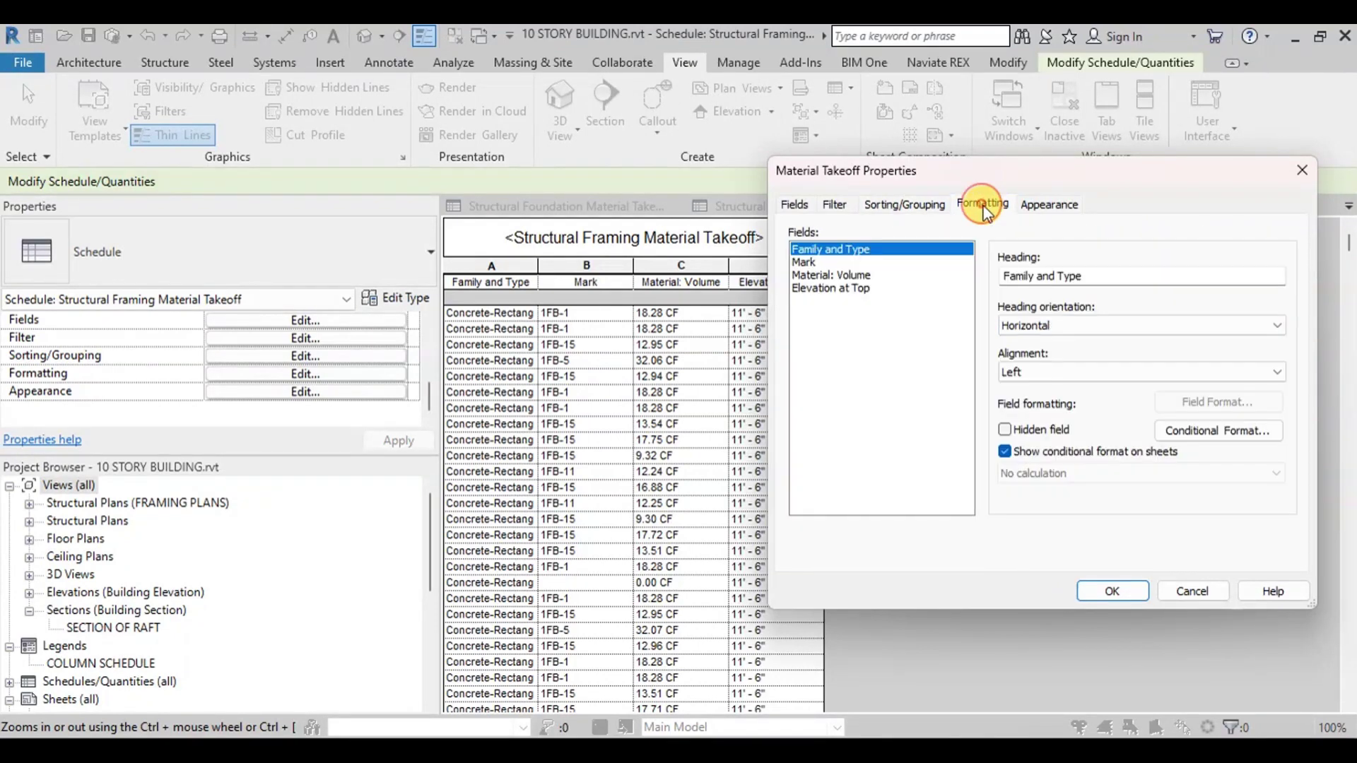
click(837, 275)
click(1053, 474)
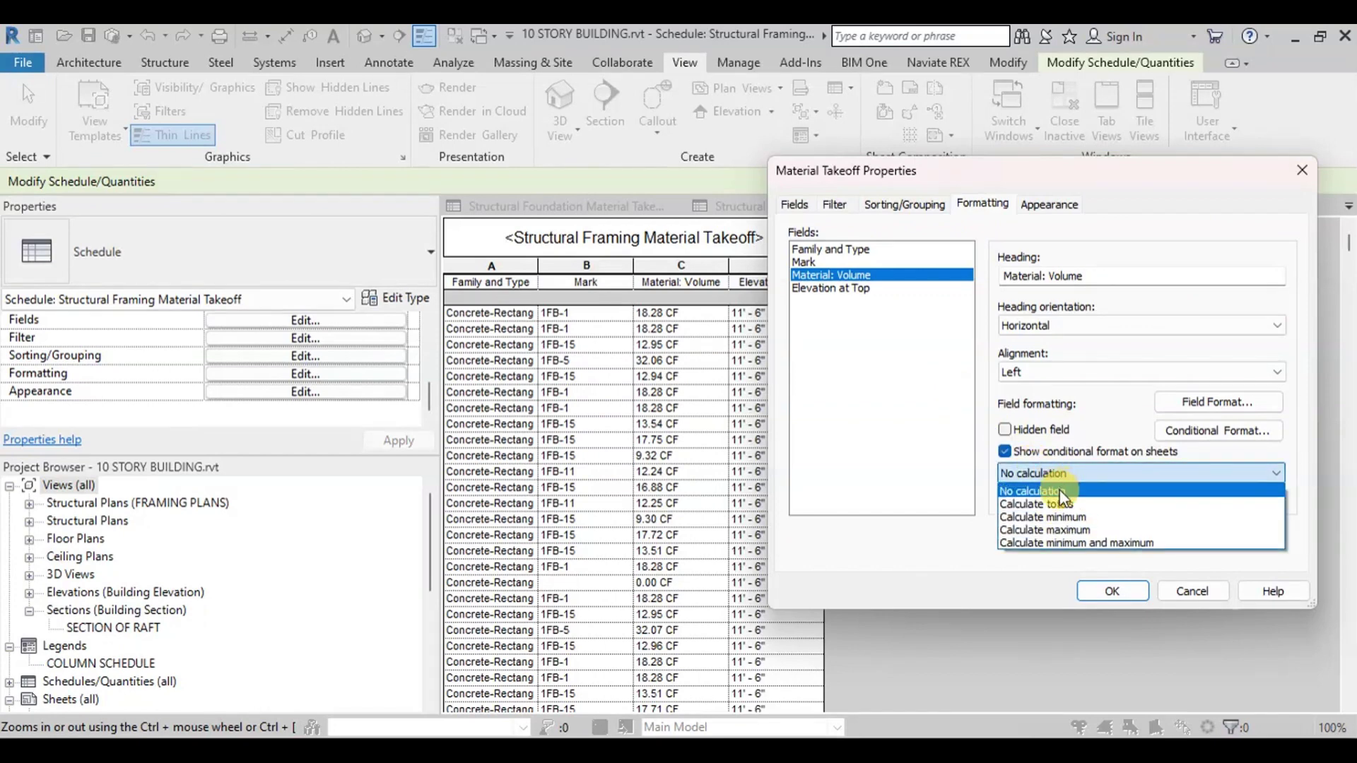
click(1059, 503)
click(1108, 591)
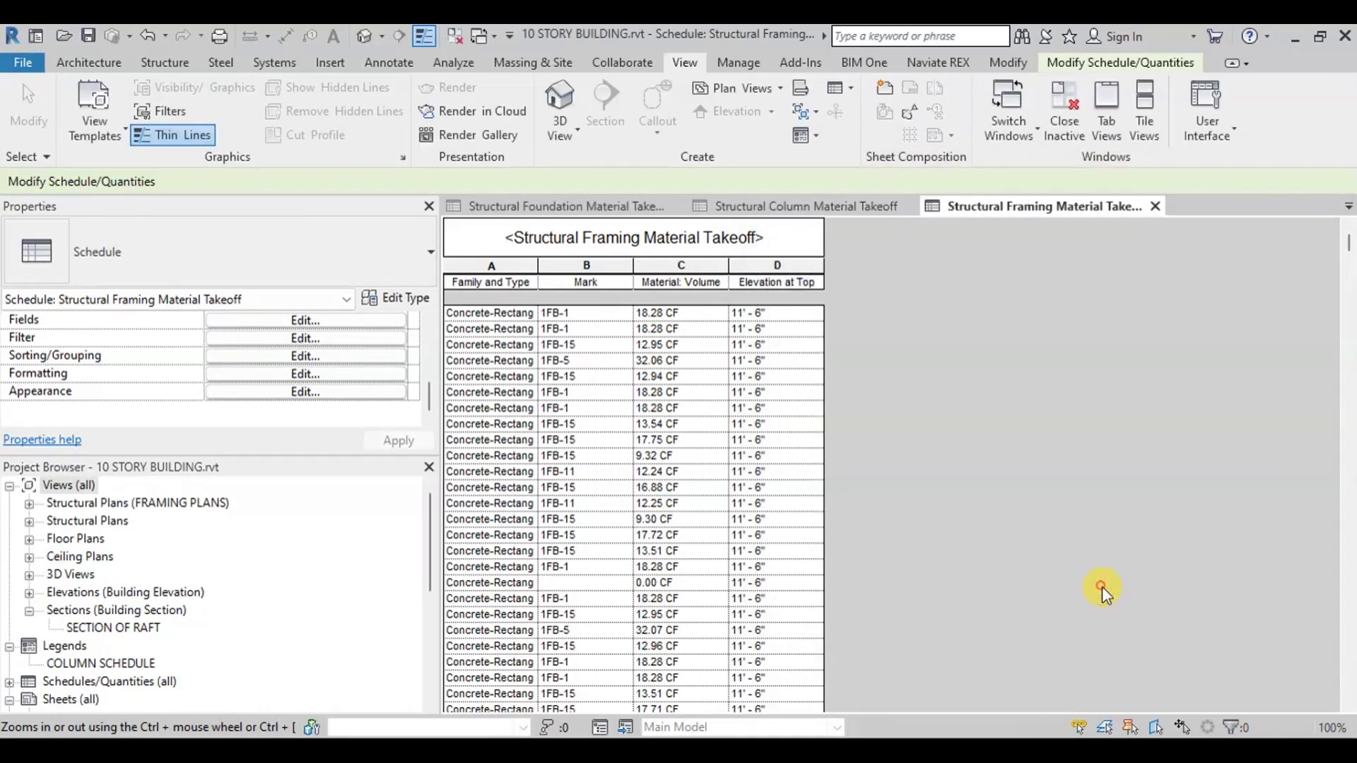
scroll(636, 354, down, 20)
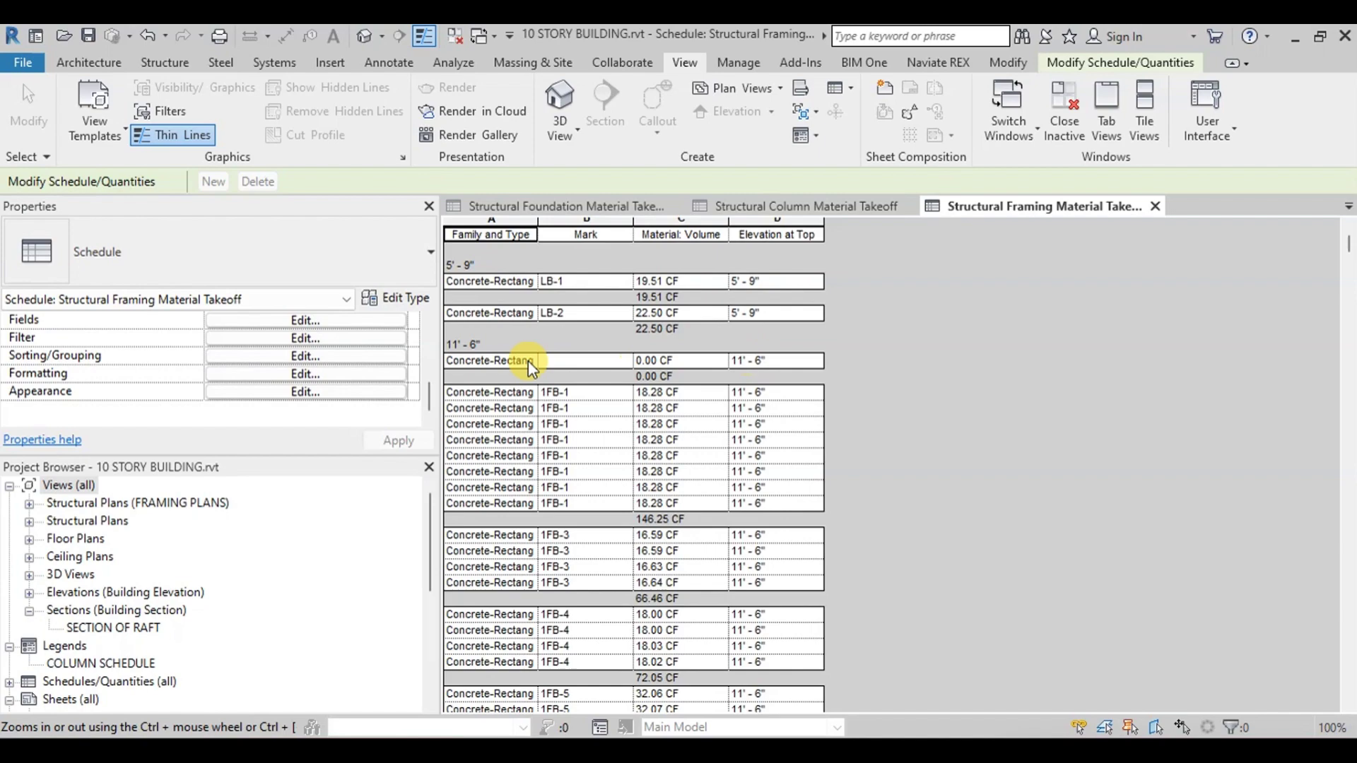
scroll(721, 417, down, 10)
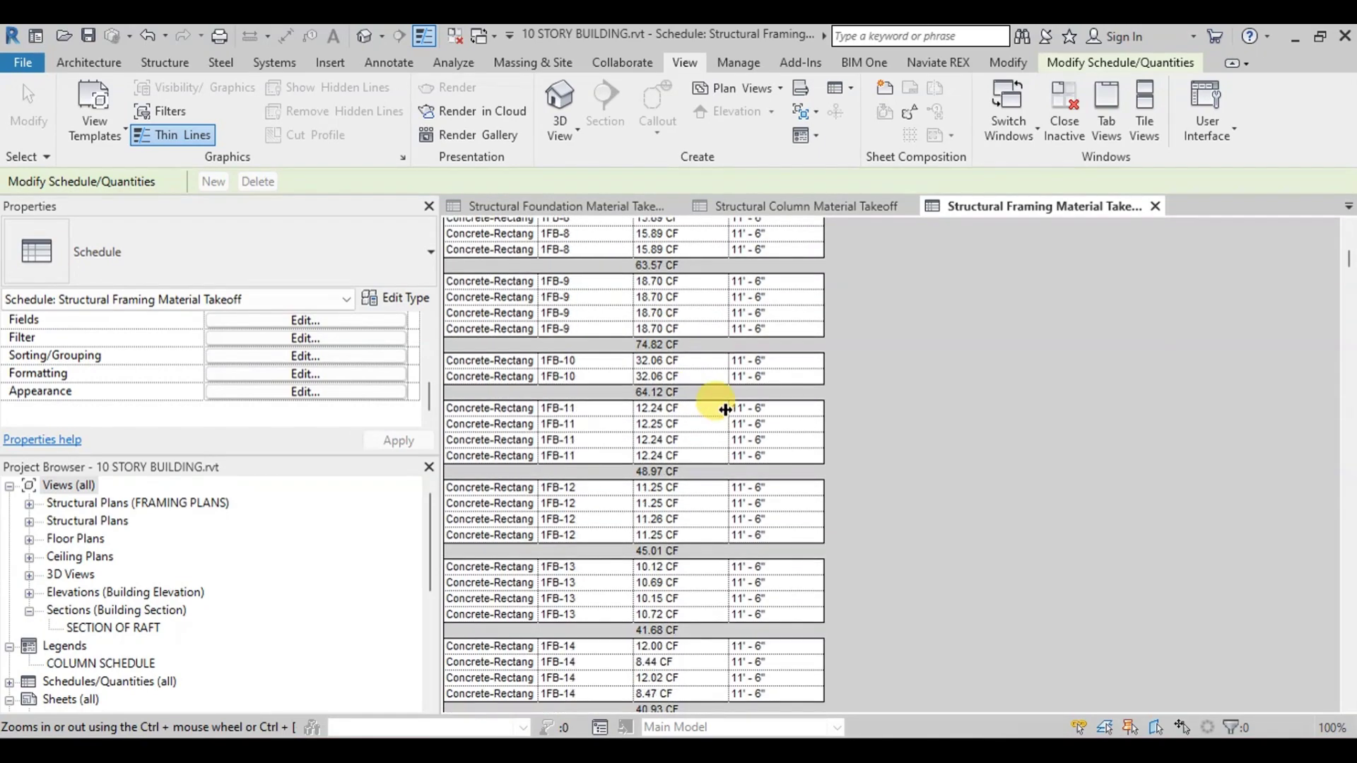
drag(1349, 314, 1348, 712)
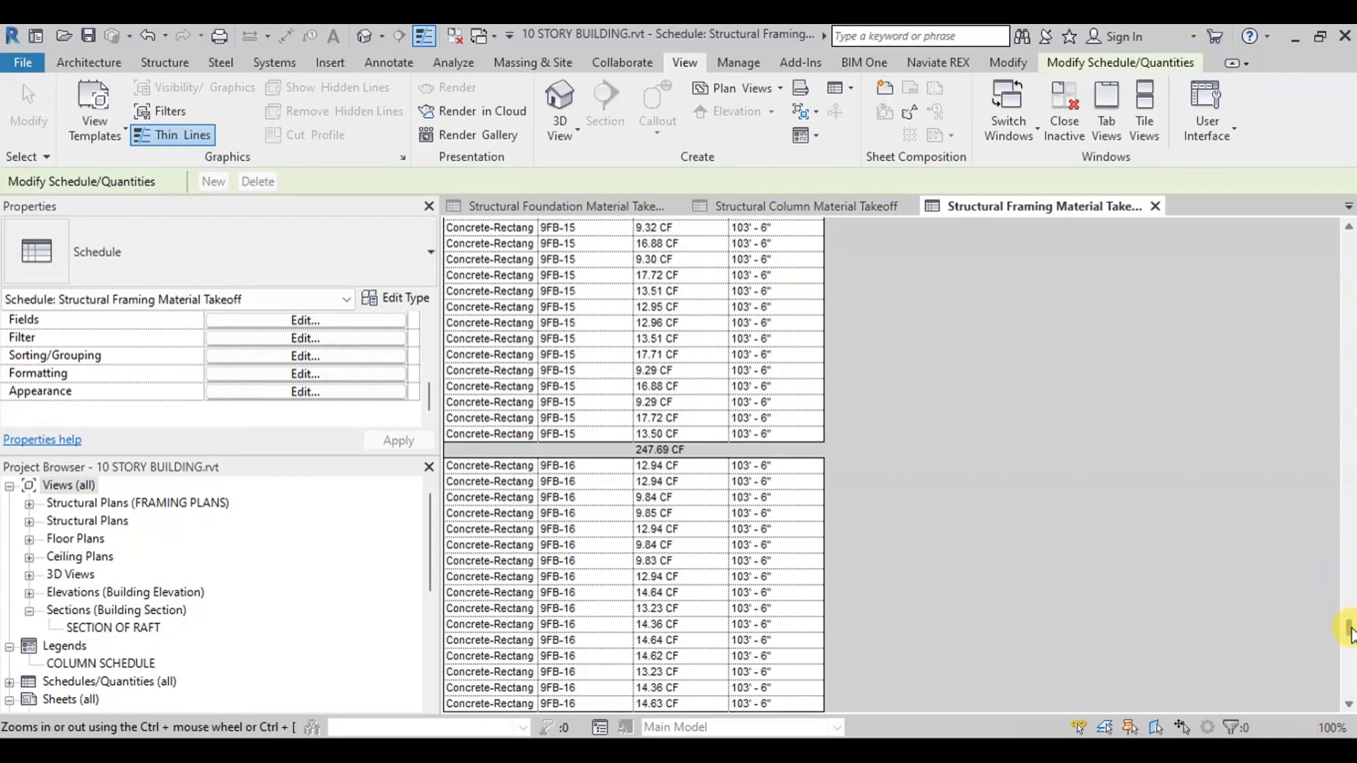
scroll(951, 555, up, 1)
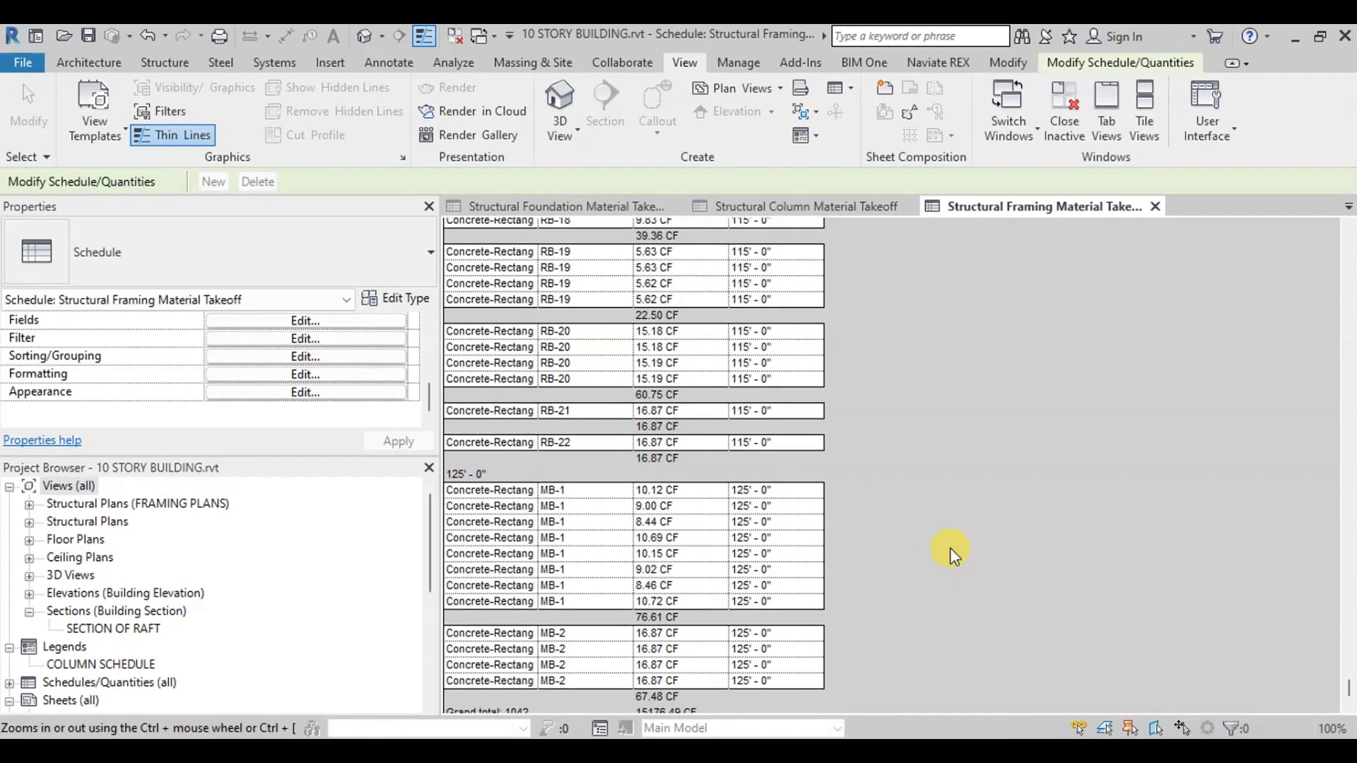
Create a new Material Takeoff schedule for the Floors category.
click(836, 89)
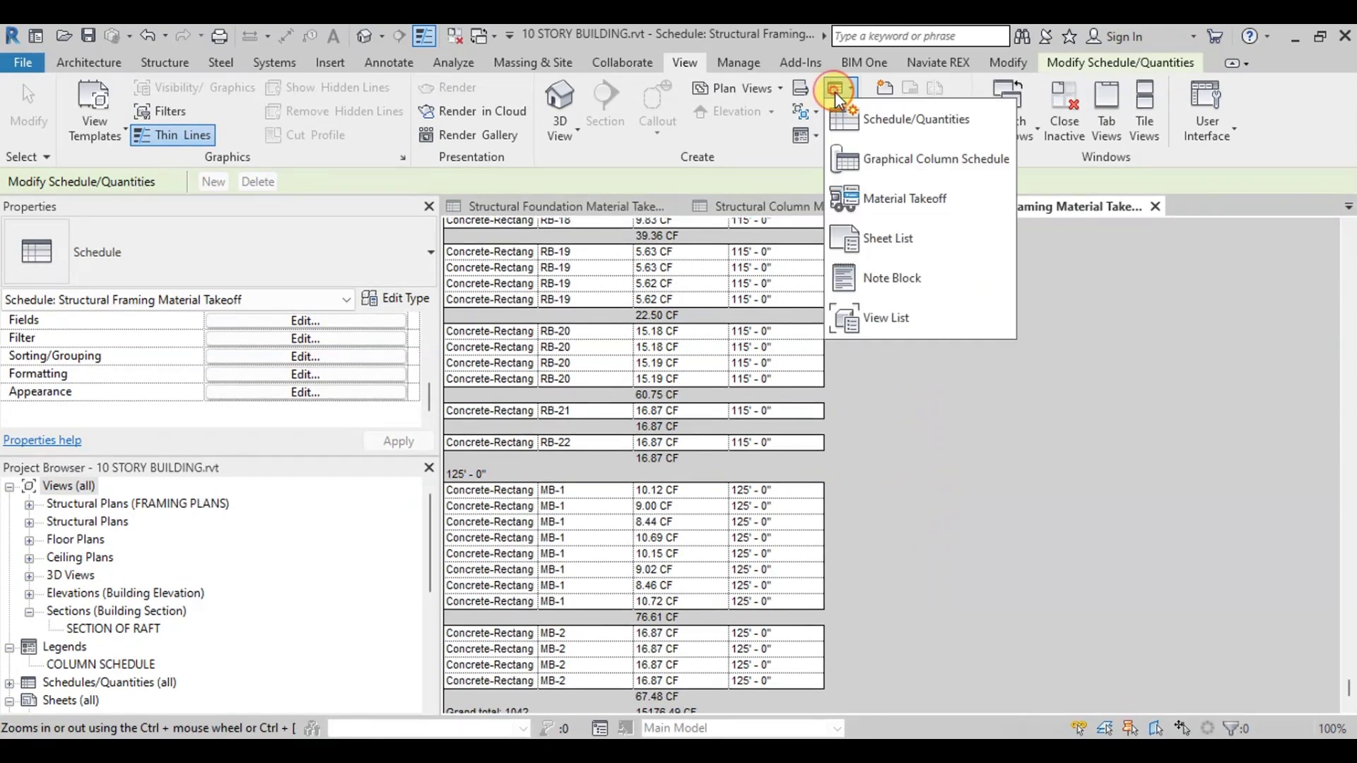
click(893, 200)
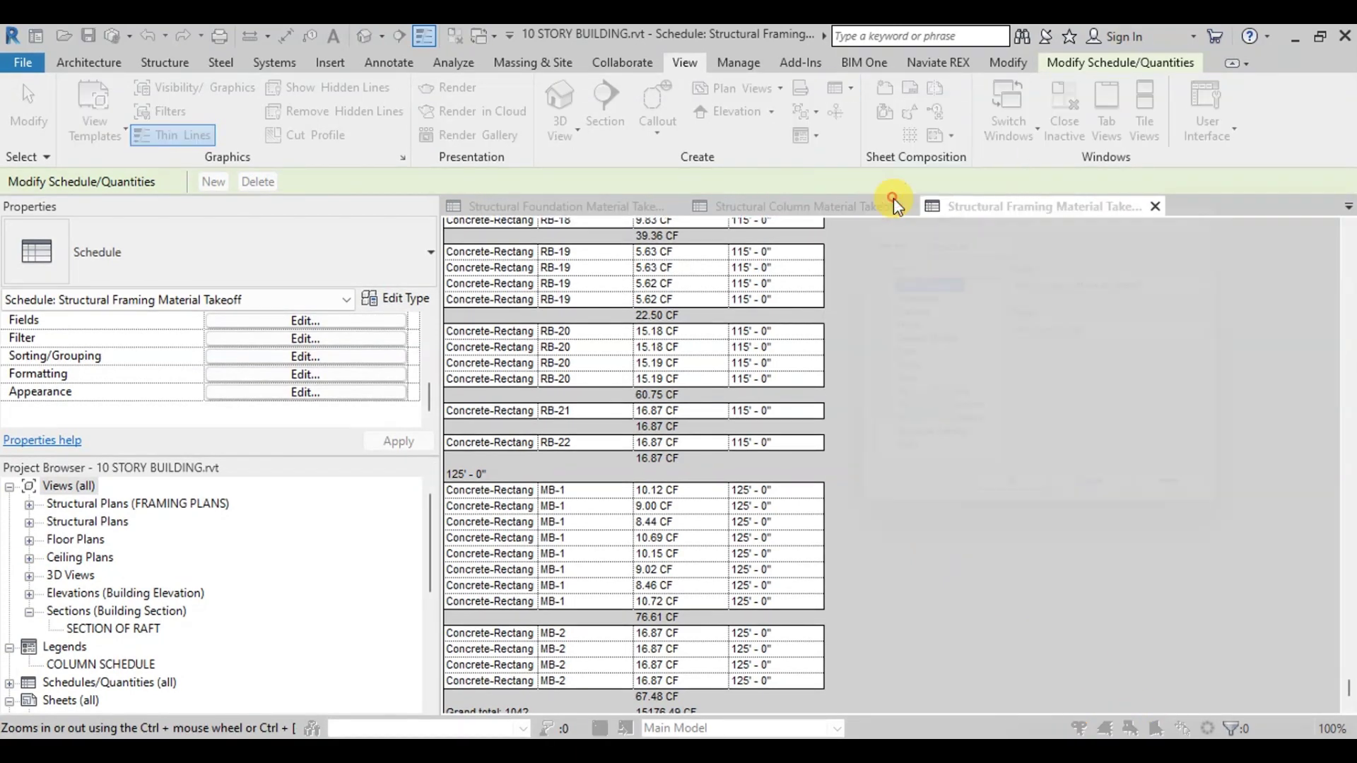
click(895, 325)
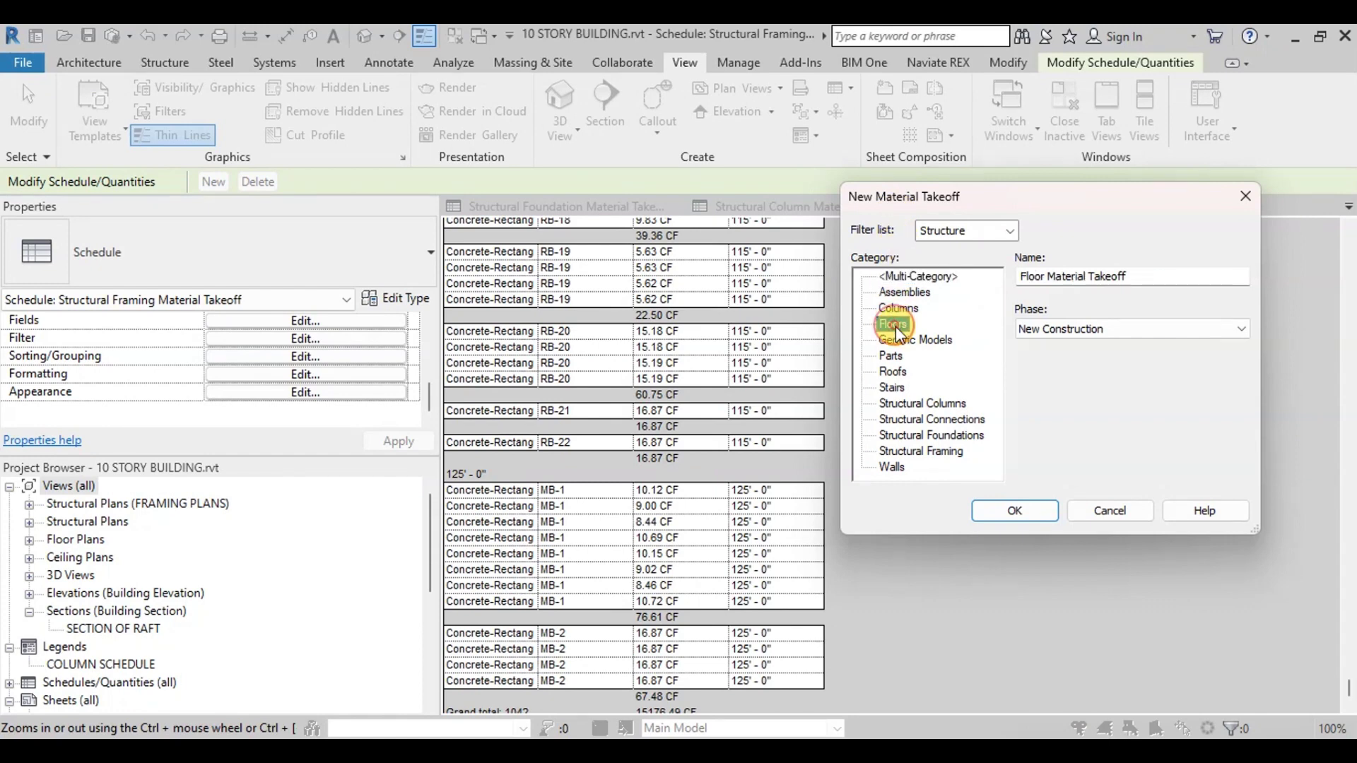
click(1005, 511)
Add Family and Type, Elevation at Top and Material: Volume to the scheduled fields.
scroll(878, 358, down, 2)
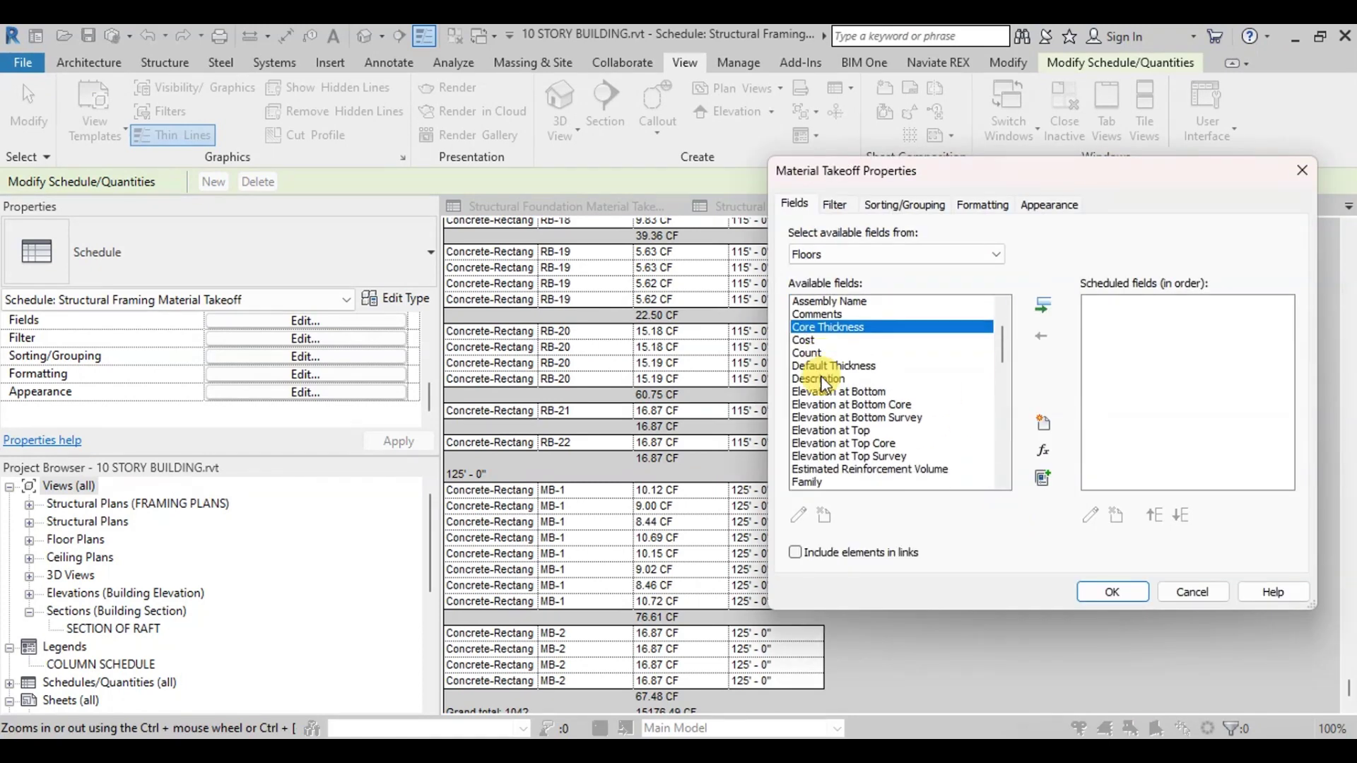
click(834, 472)
double_click(837, 486)
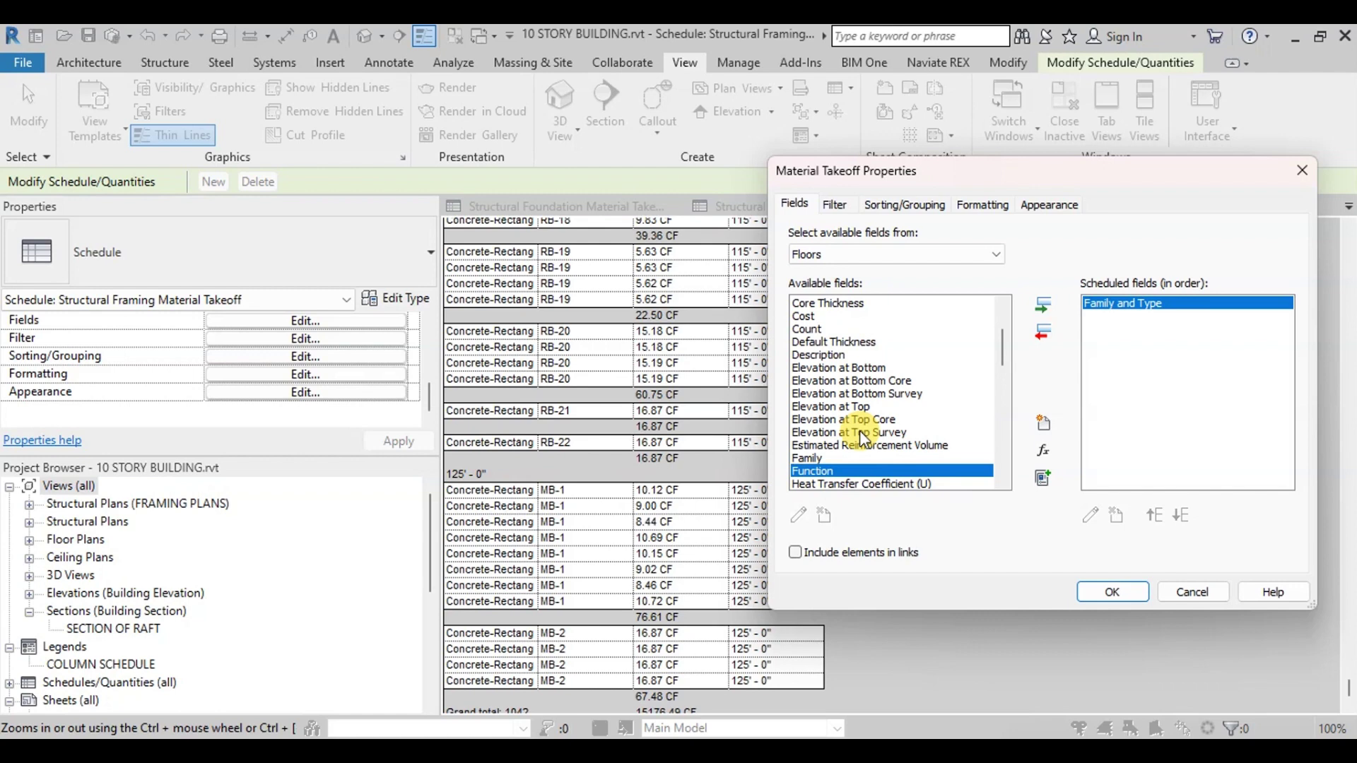
double_click(831, 407)
scroll(876, 424, down, 3)
click(877, 469)
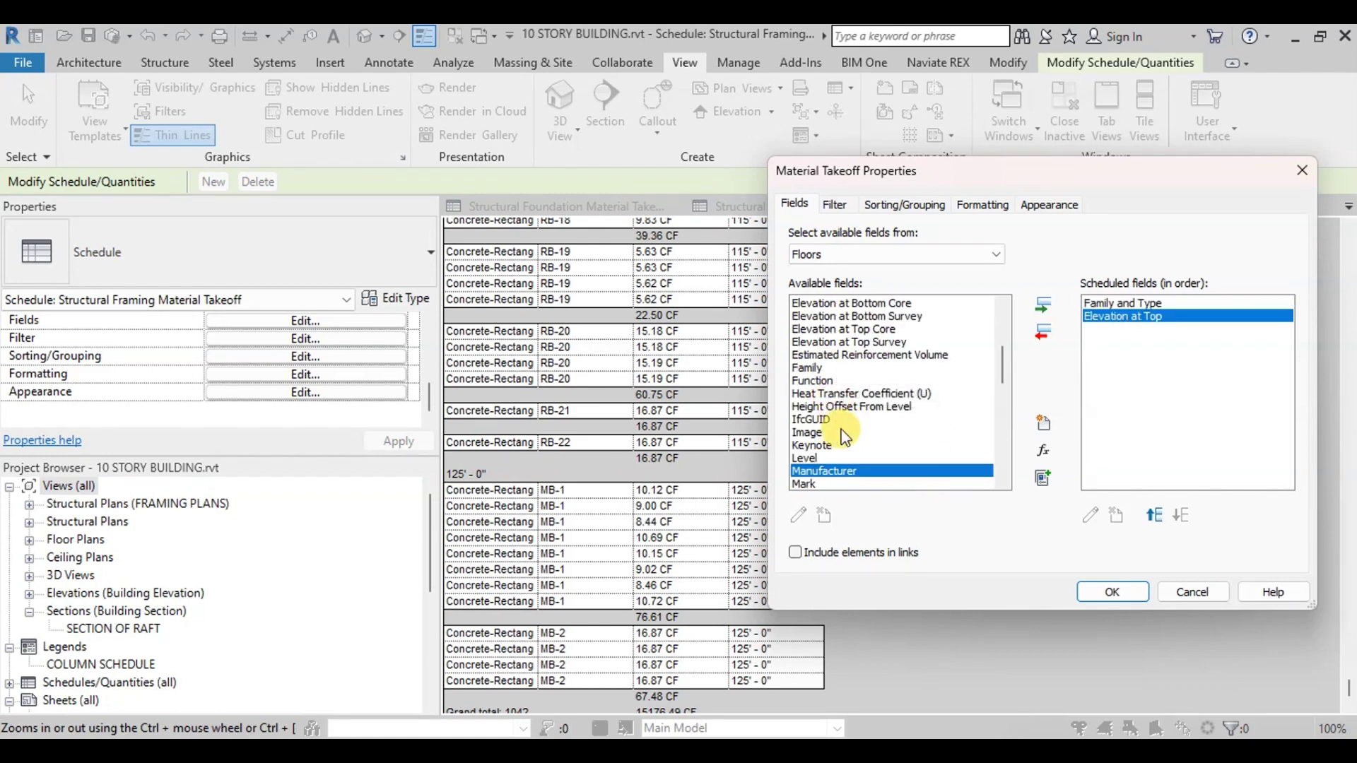
scroll(898, 452, down, 3)
scroll(905, 454, down, 4)
double_click(858, 407)
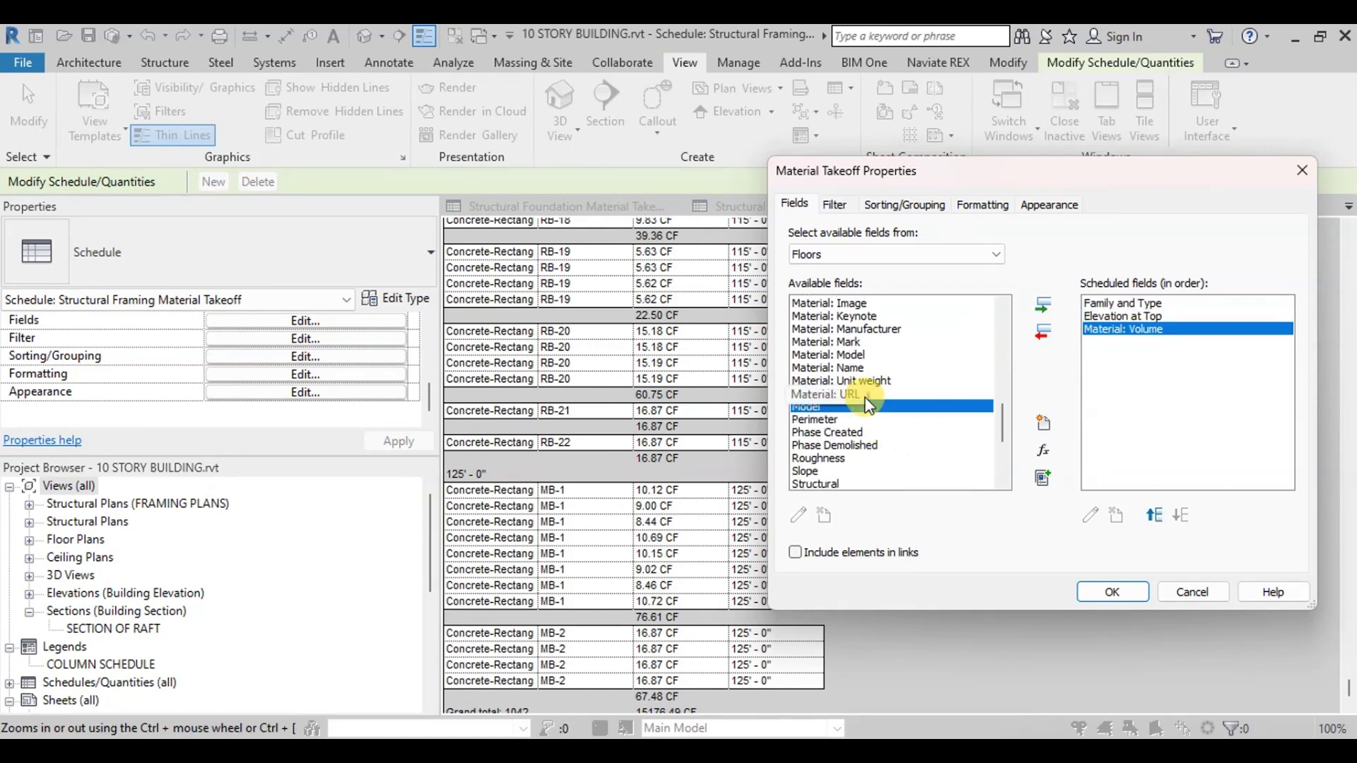
Sort the floor takeoff by Elevation at Top, with a header and grand totals.
click(906, 205)
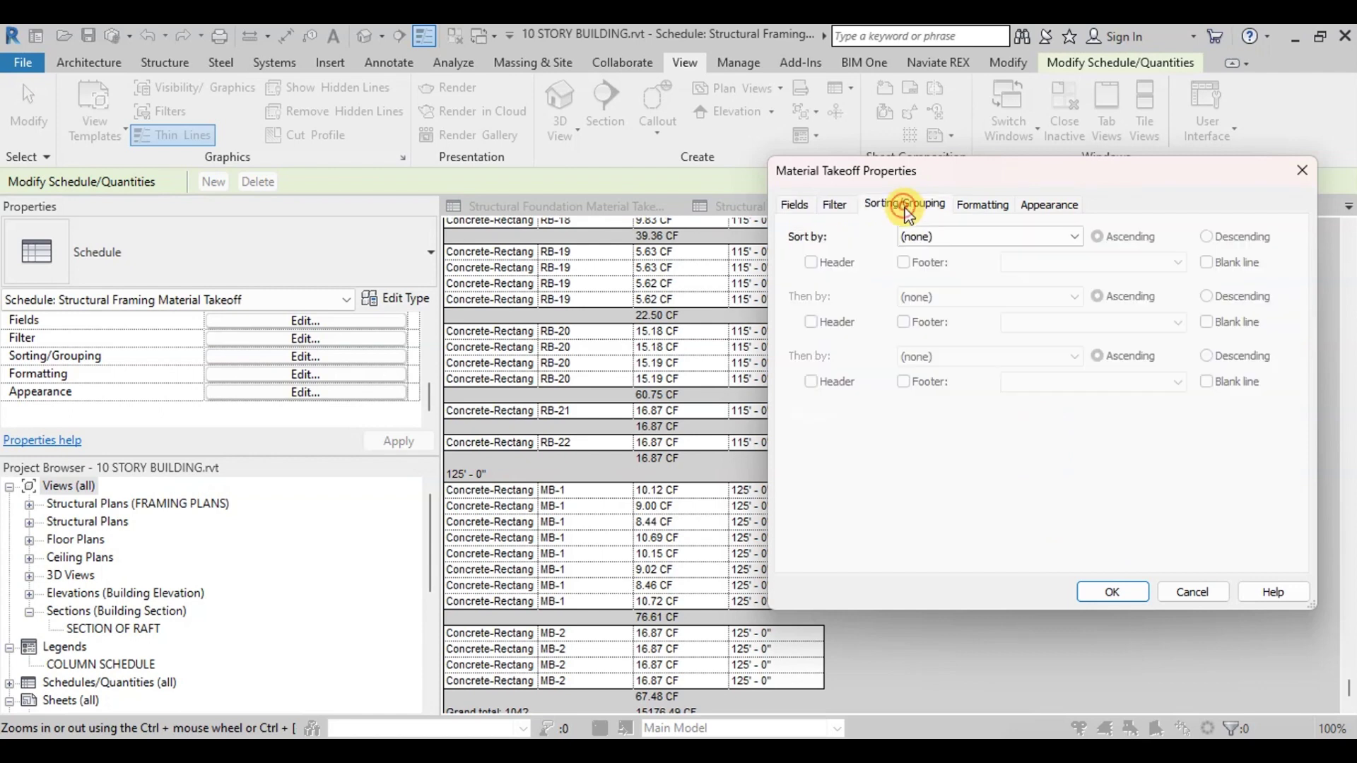
click(1071, 238)
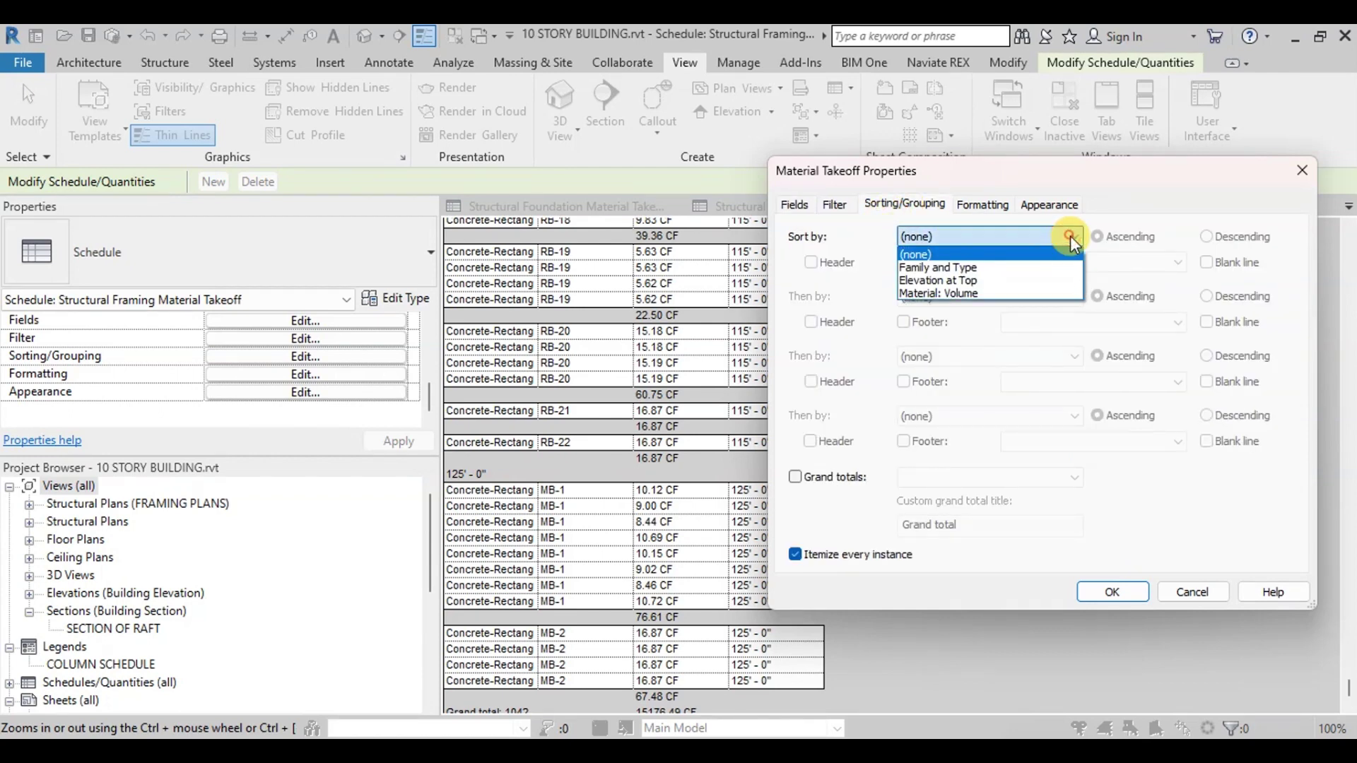
click(943, 280)
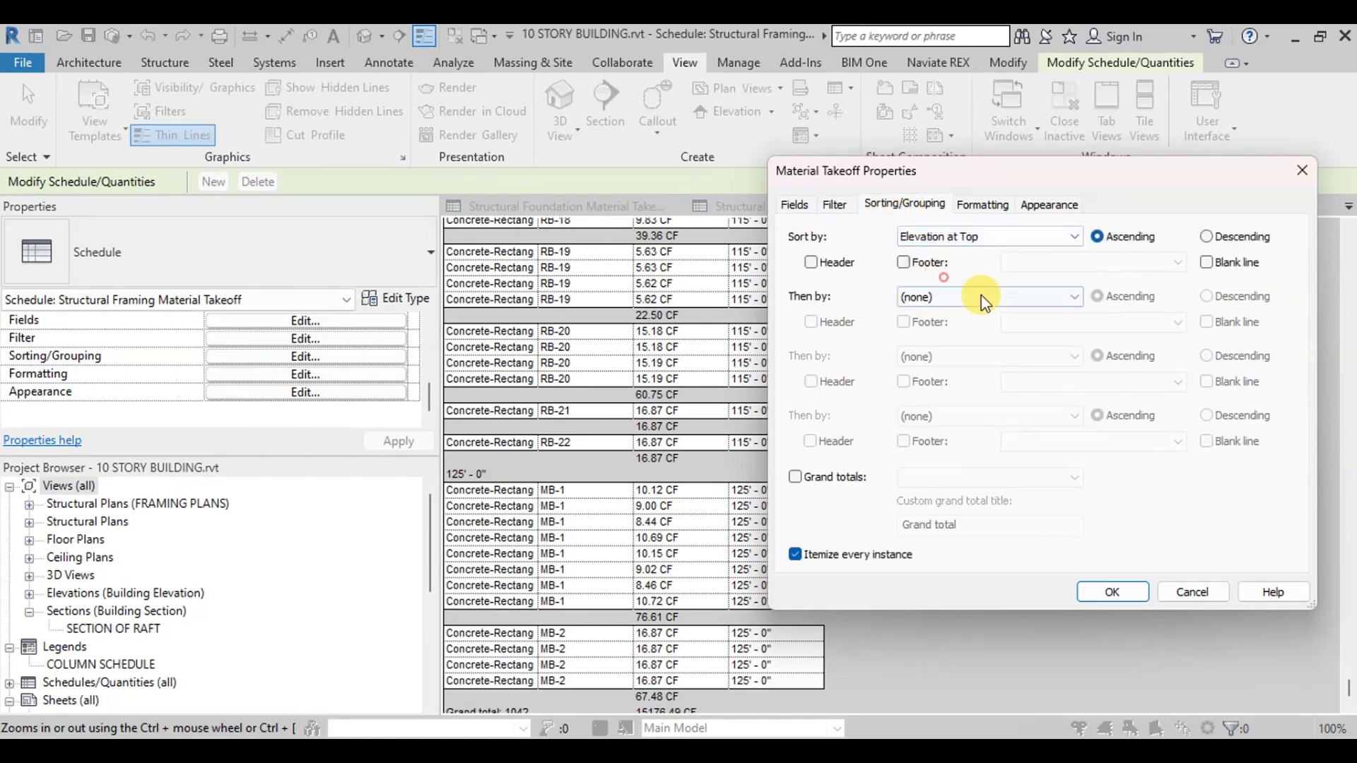
click(811, 263)
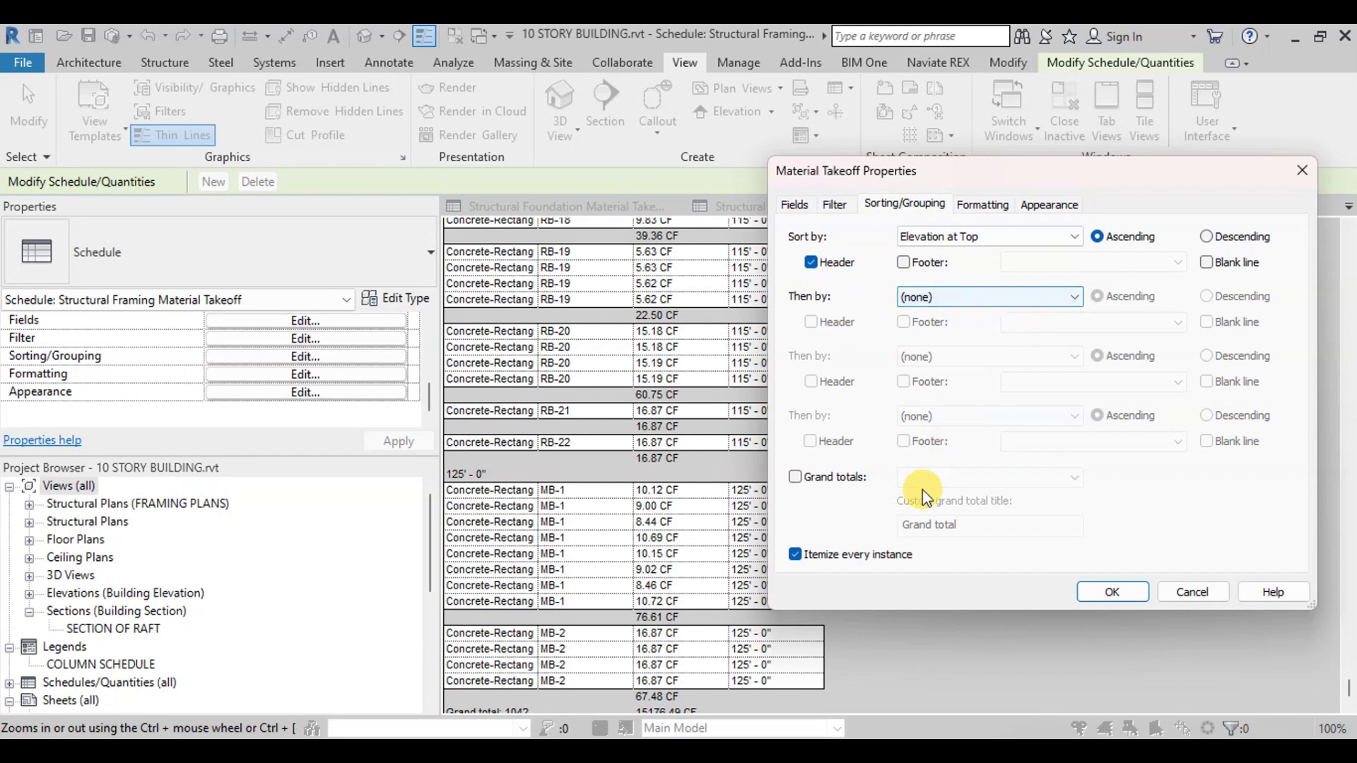
click(818, 483)
Format Material: Volume to calculate totals.
click(984, 207)
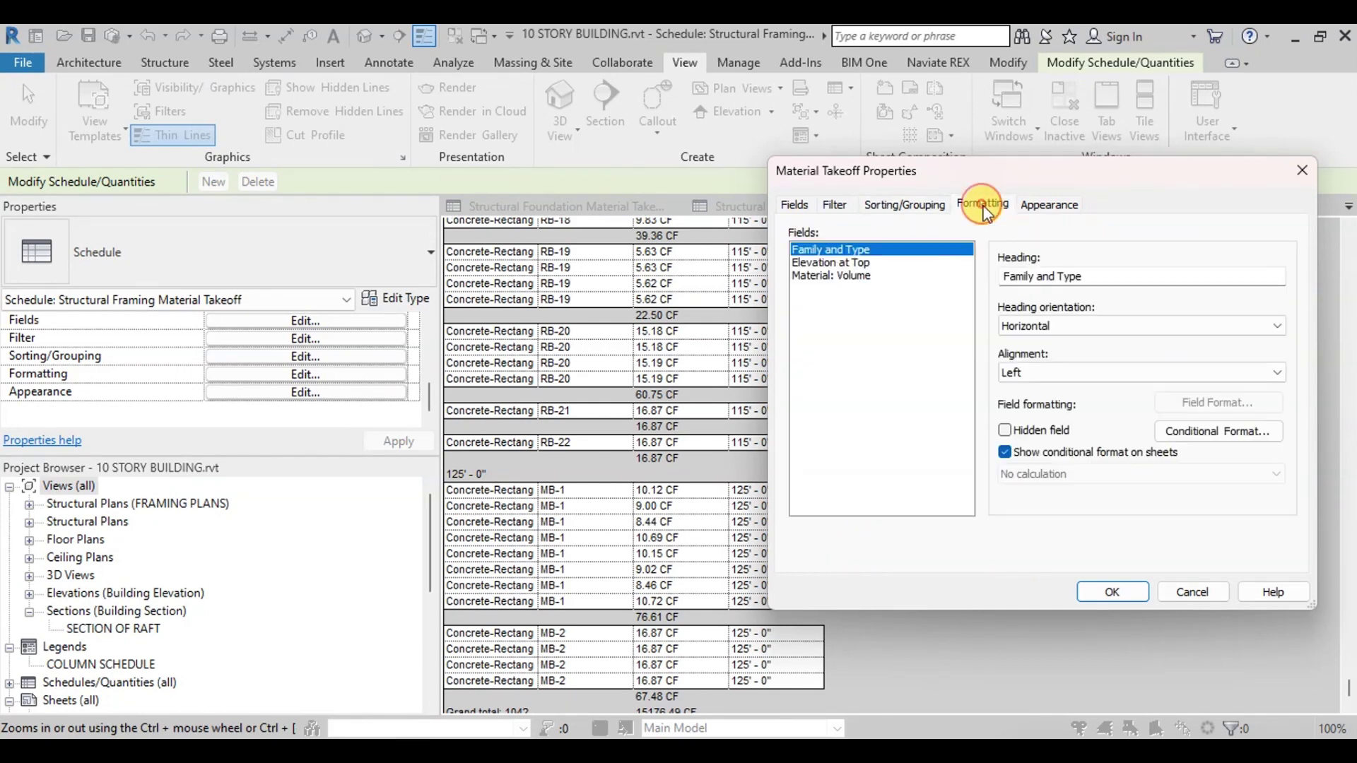
click(832, 276)
click(1046, 475)
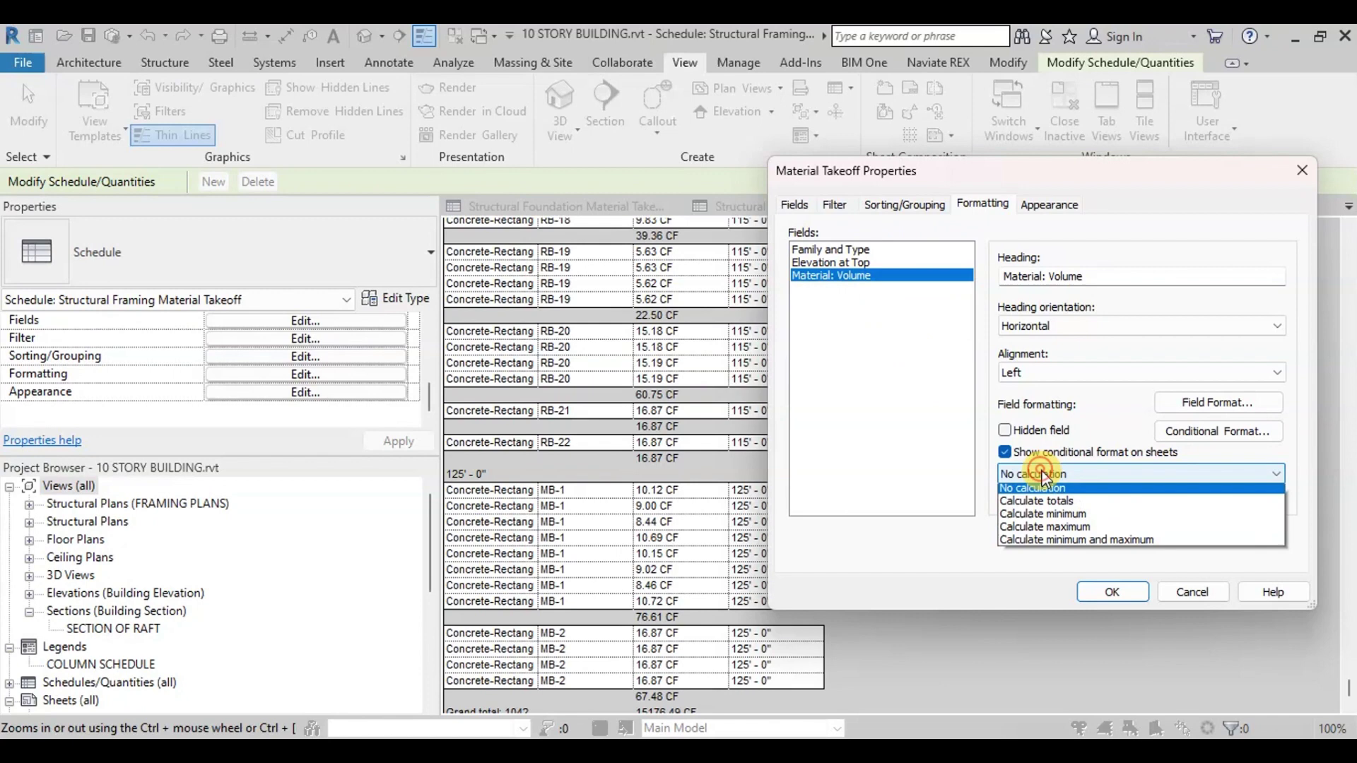
click(1046, 500)
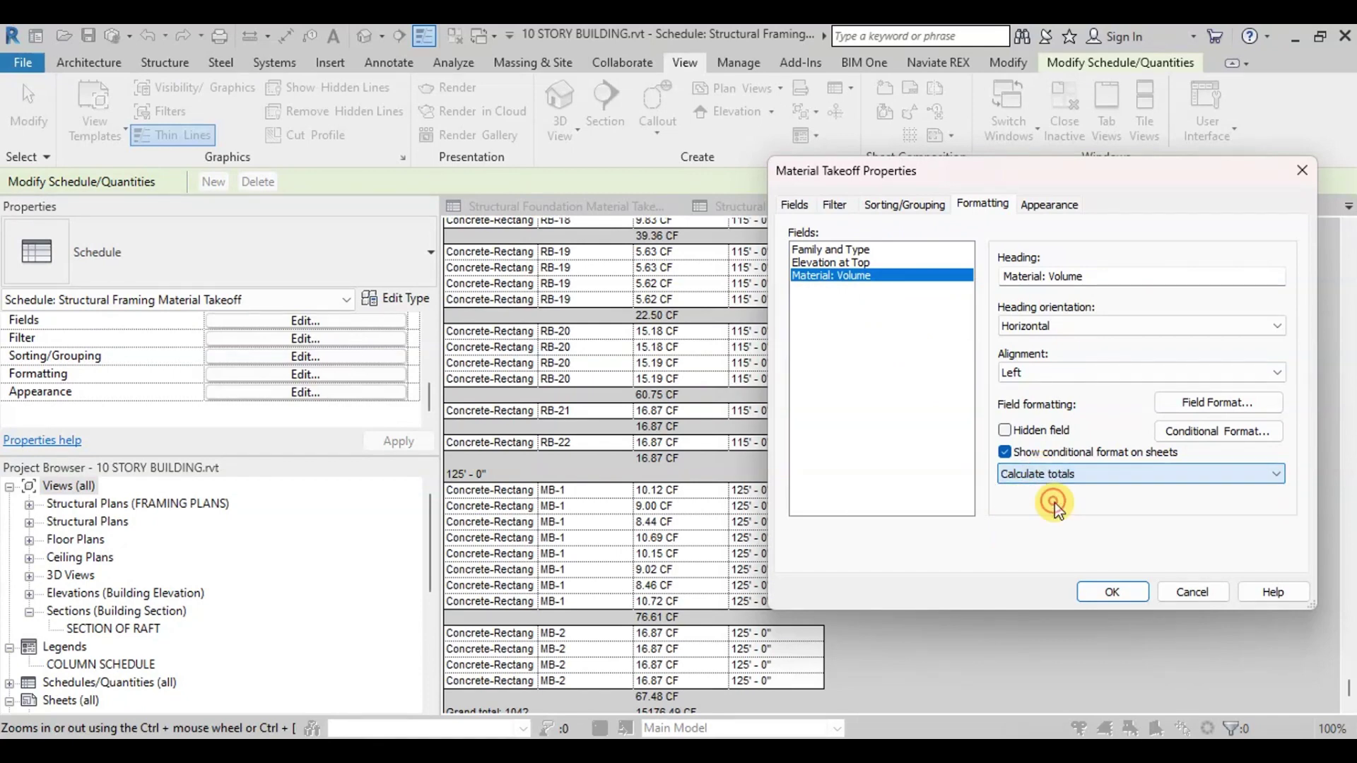
Build the floor takeoff, then review the COLUMN, BEAM and SLAB TAKEOFF sheets in Excel.
click(1131, 597)
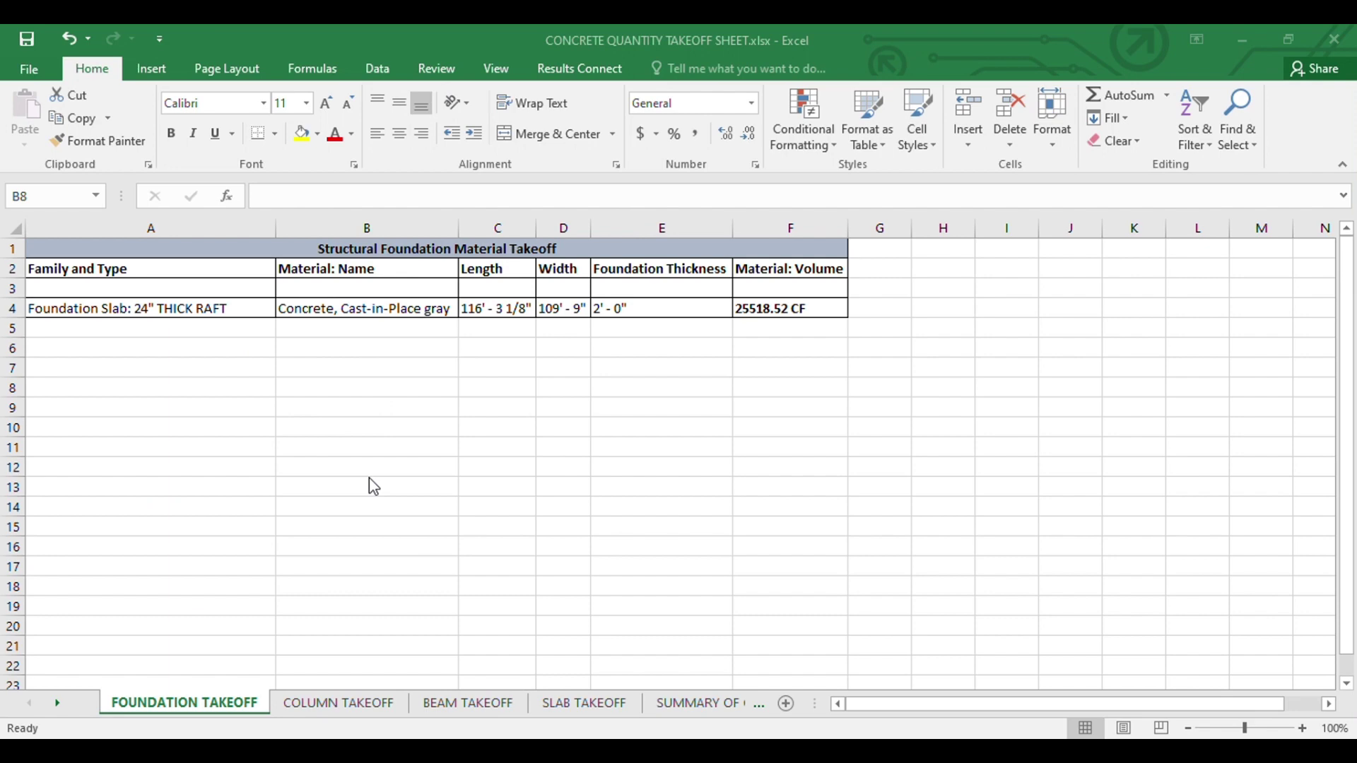
click(342, 718)
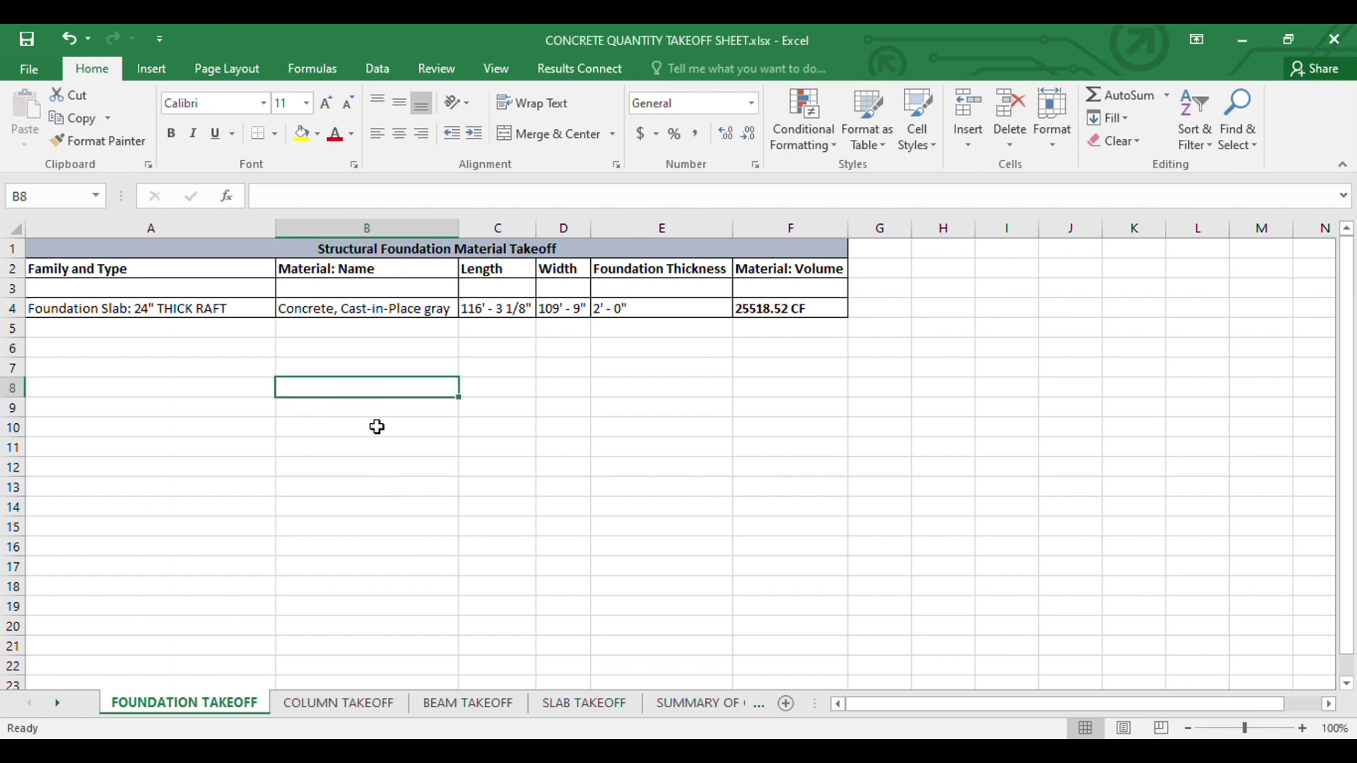
click(353, 708)
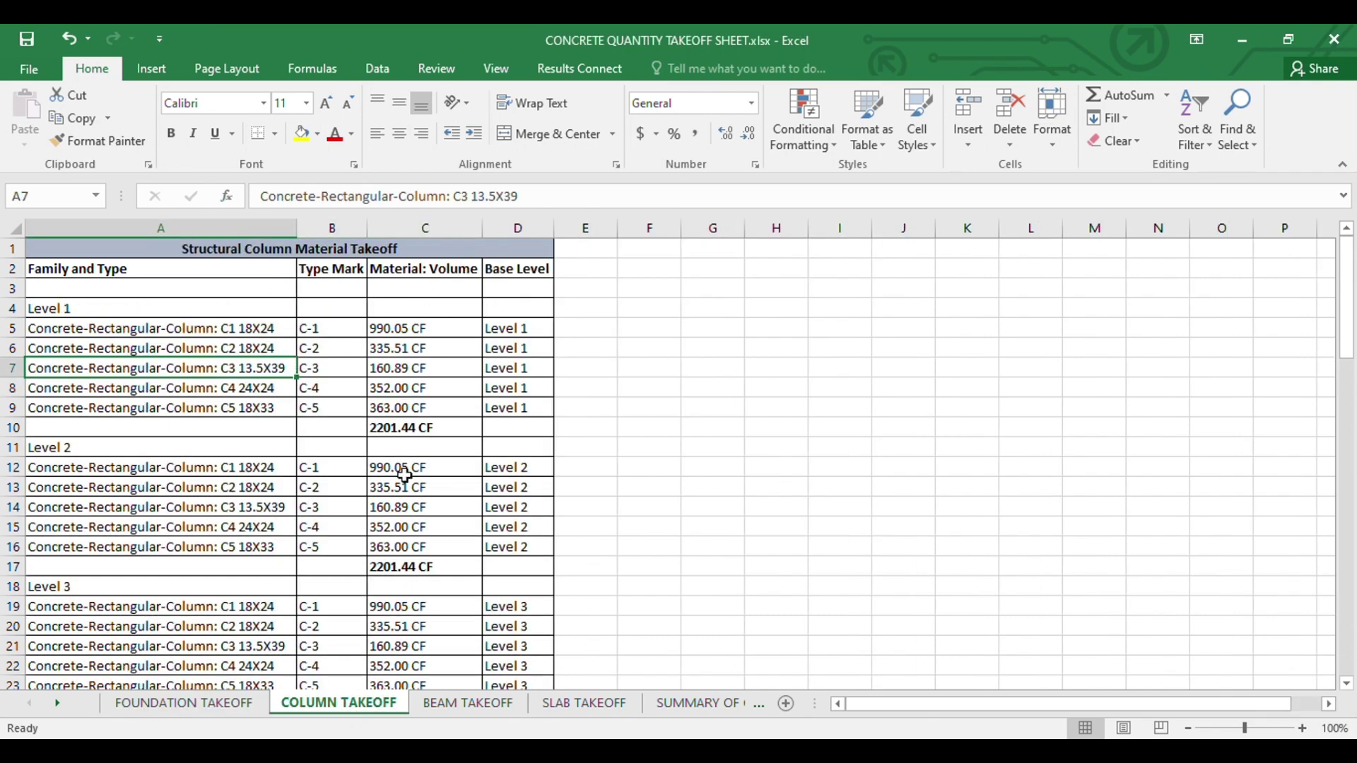
click(477, 710)
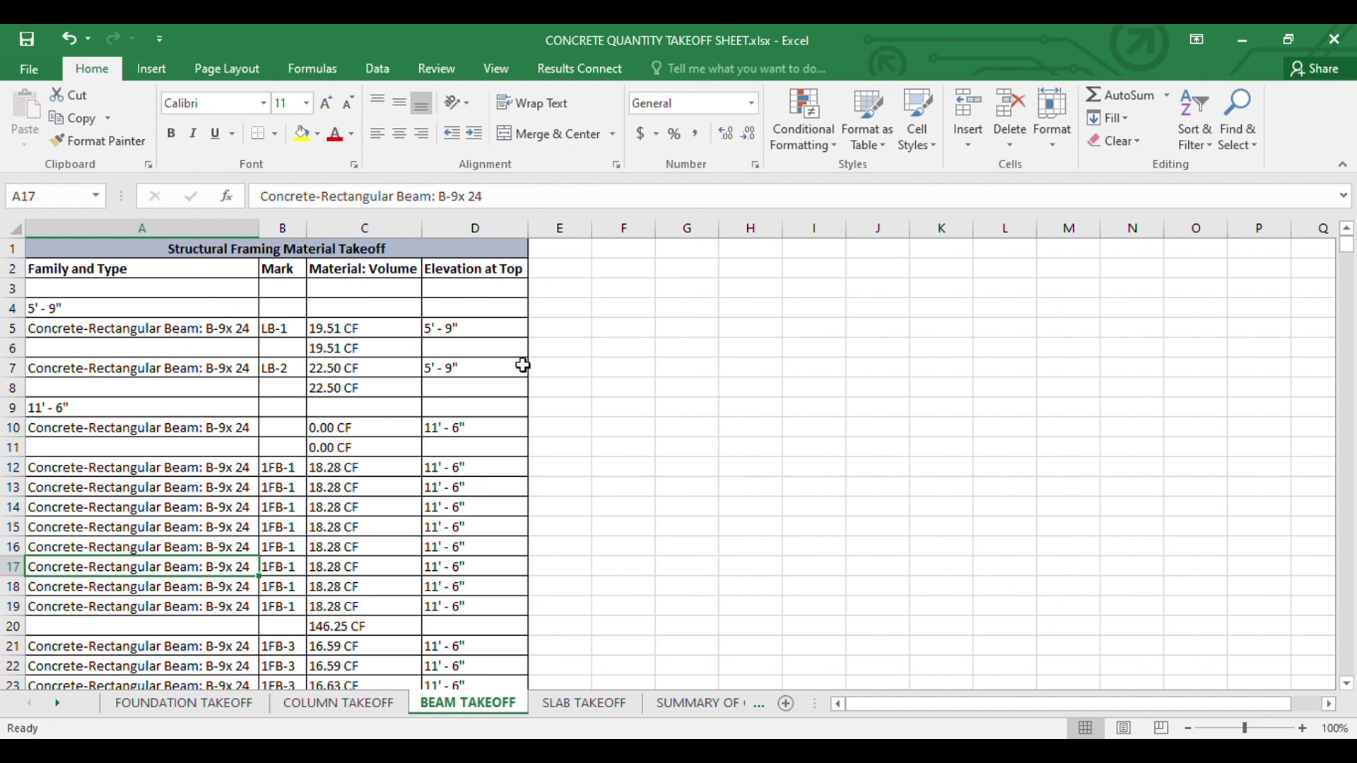
click(587, 702)
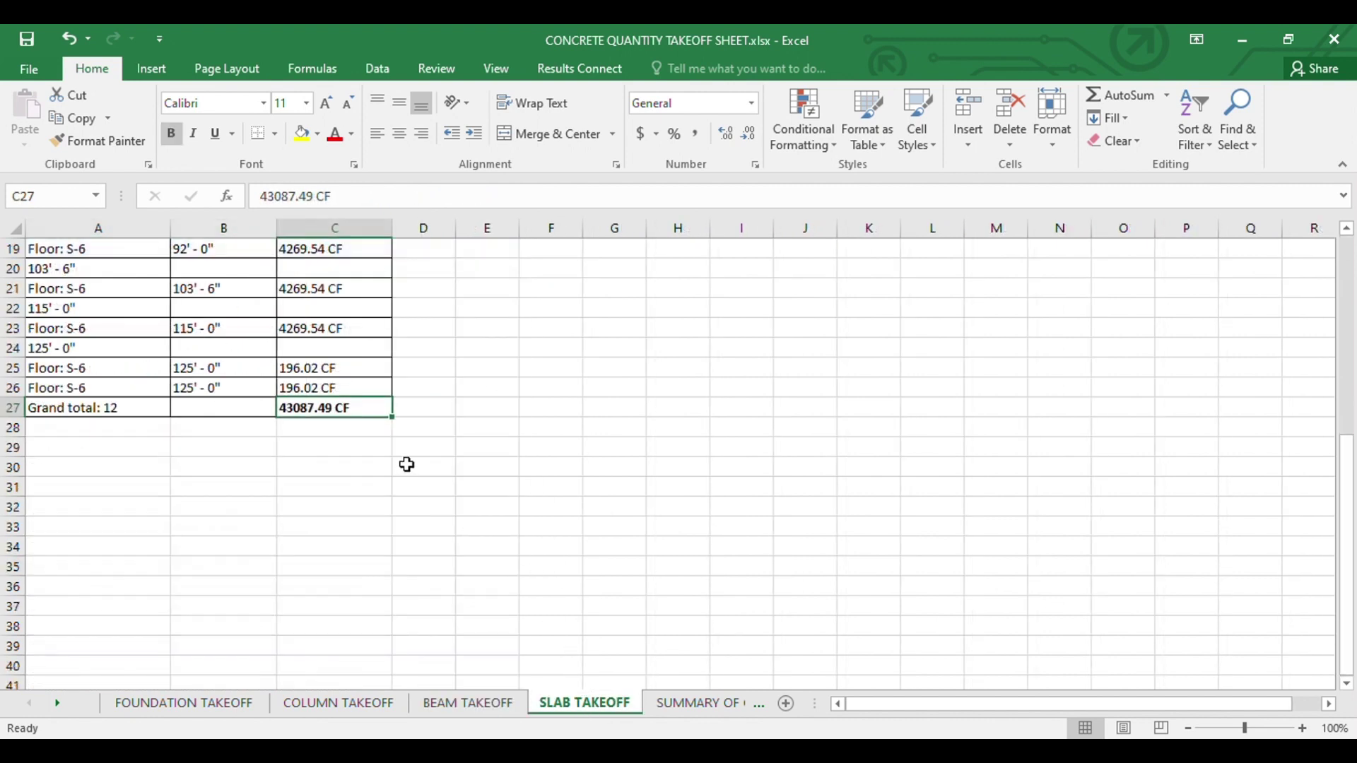
scroll(407, 445, up, 6)
scroll(403, 323, down, 2)
scroll(403, 324, up, 2)
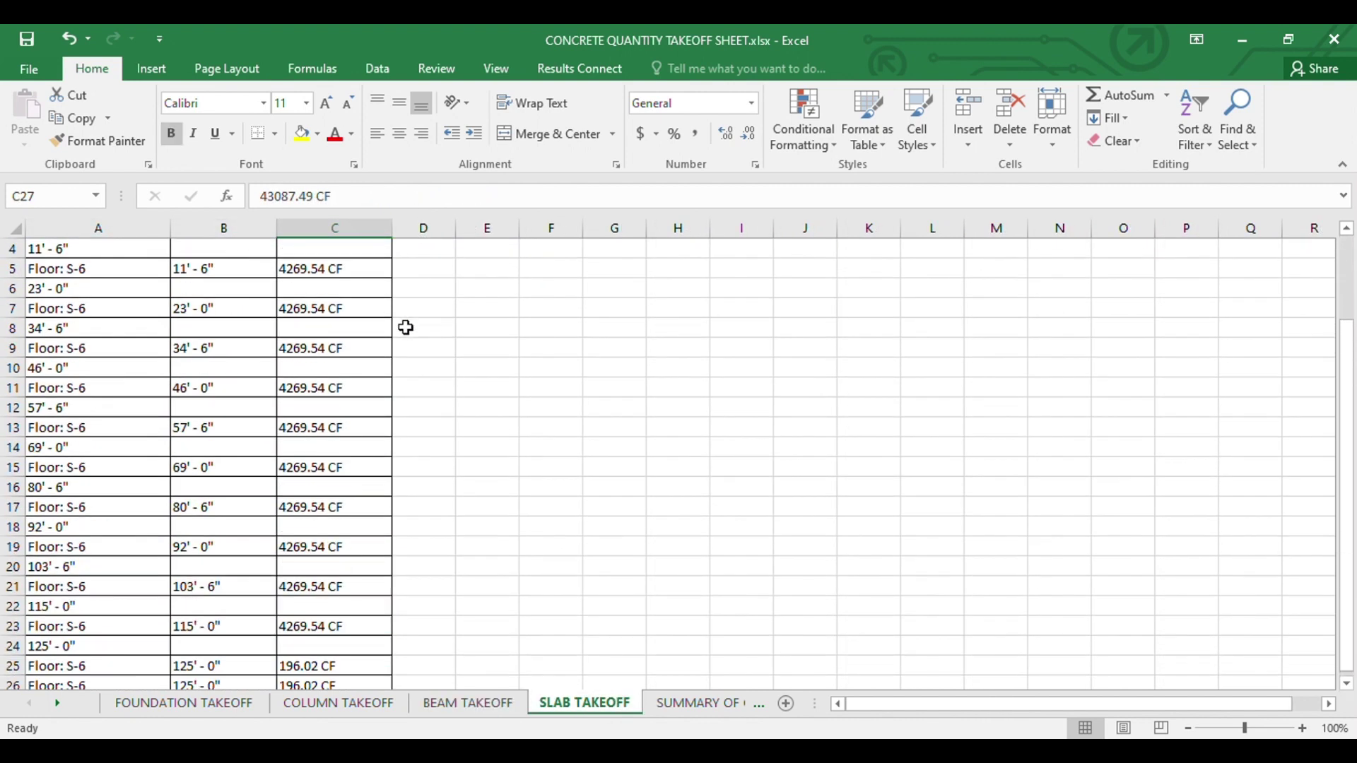
On the SUMMARY OF CONCRETE QTY sheet, set Raft cost per Cft (D4) to 410 and Floors (D7) to 430.
click(689, 703)
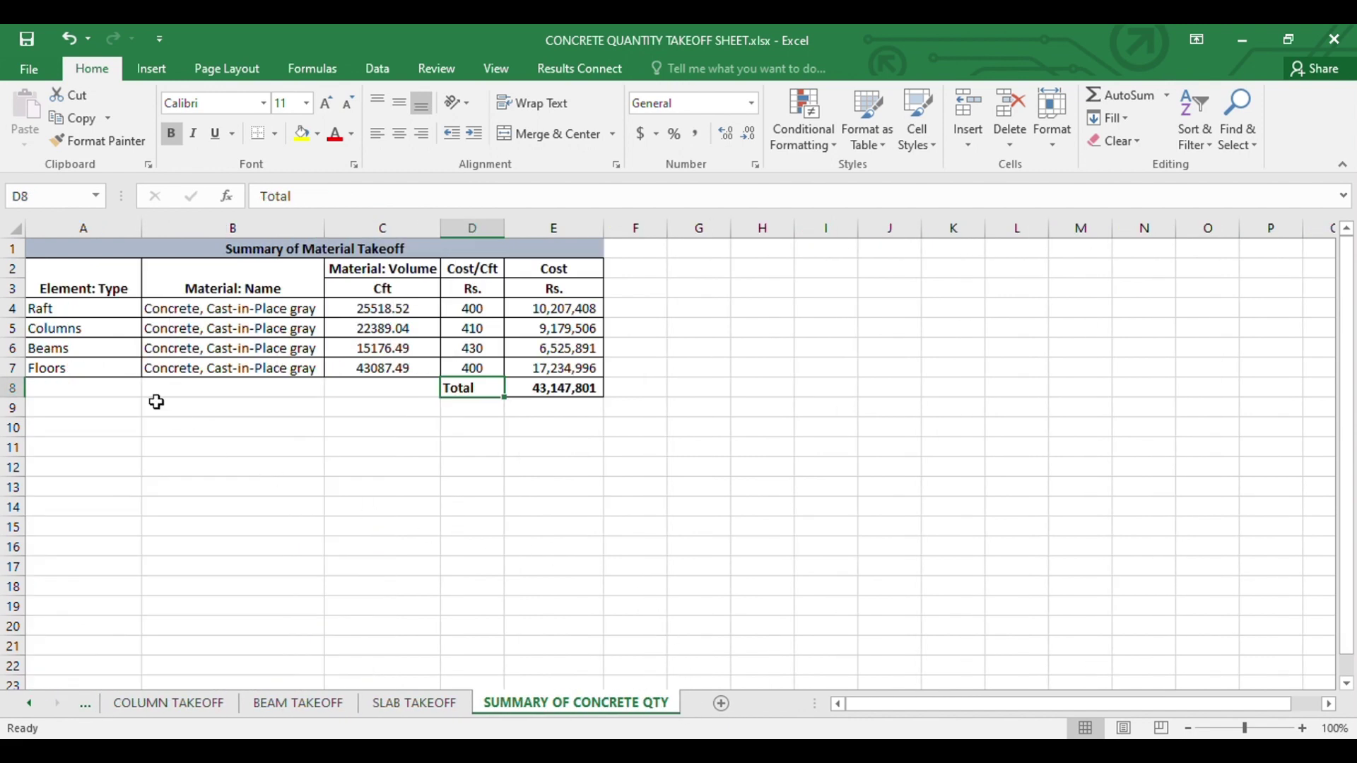
click(488, 306)
text(41)
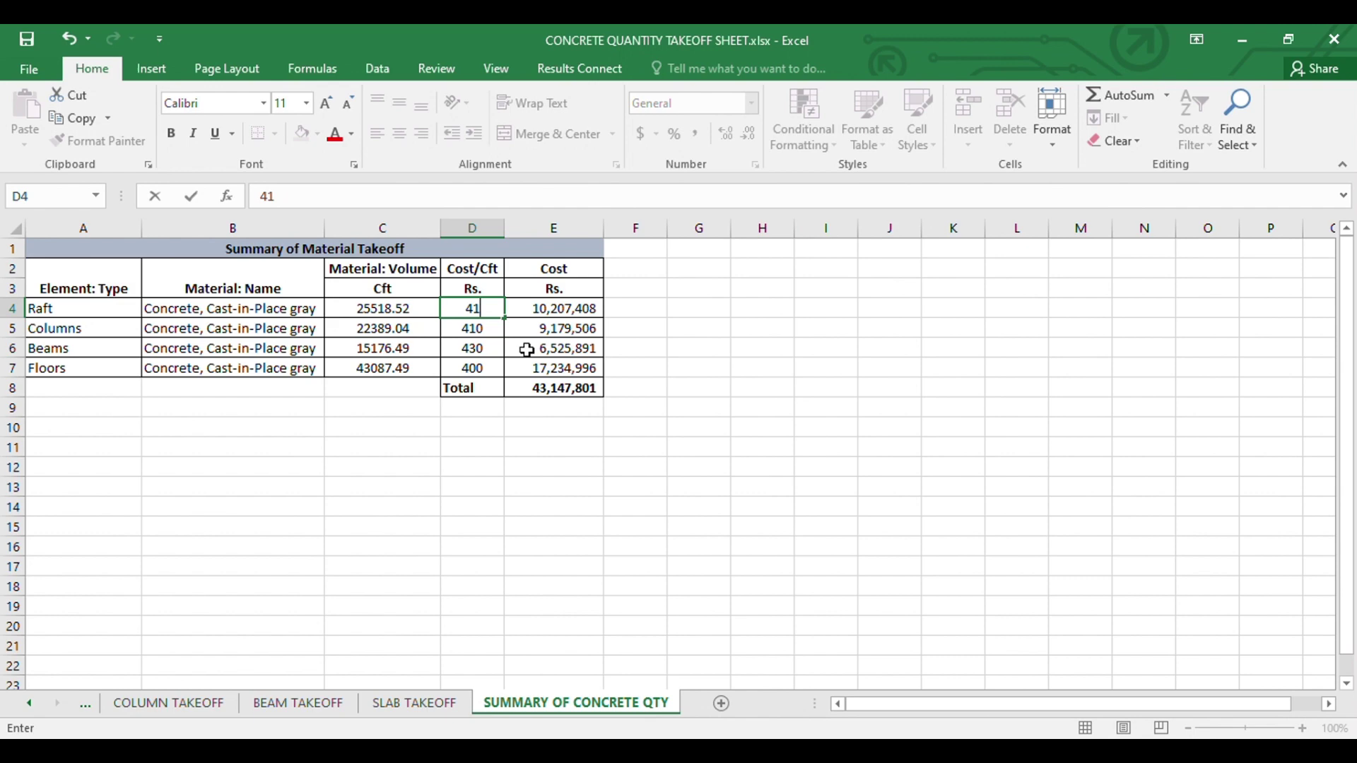
text(0)
key(Return)
click(486, 368)
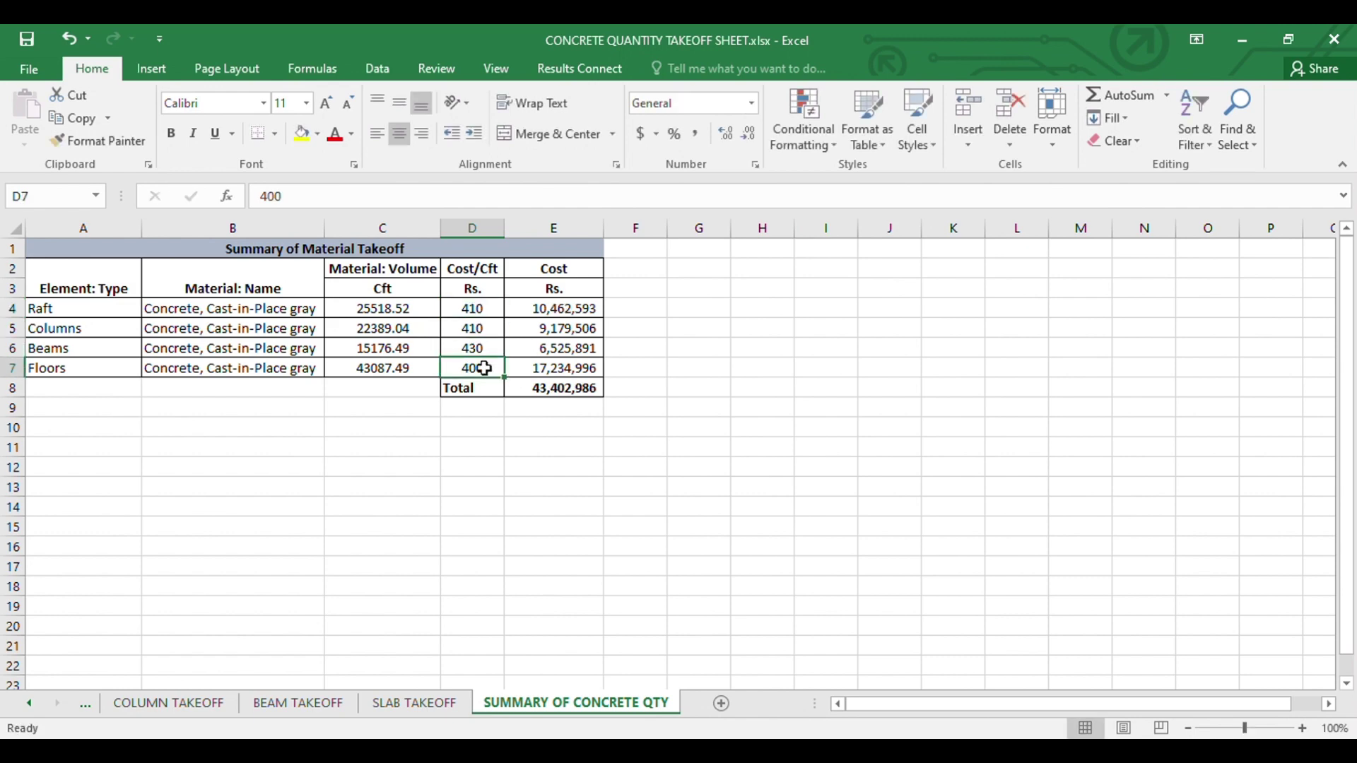
text(43)
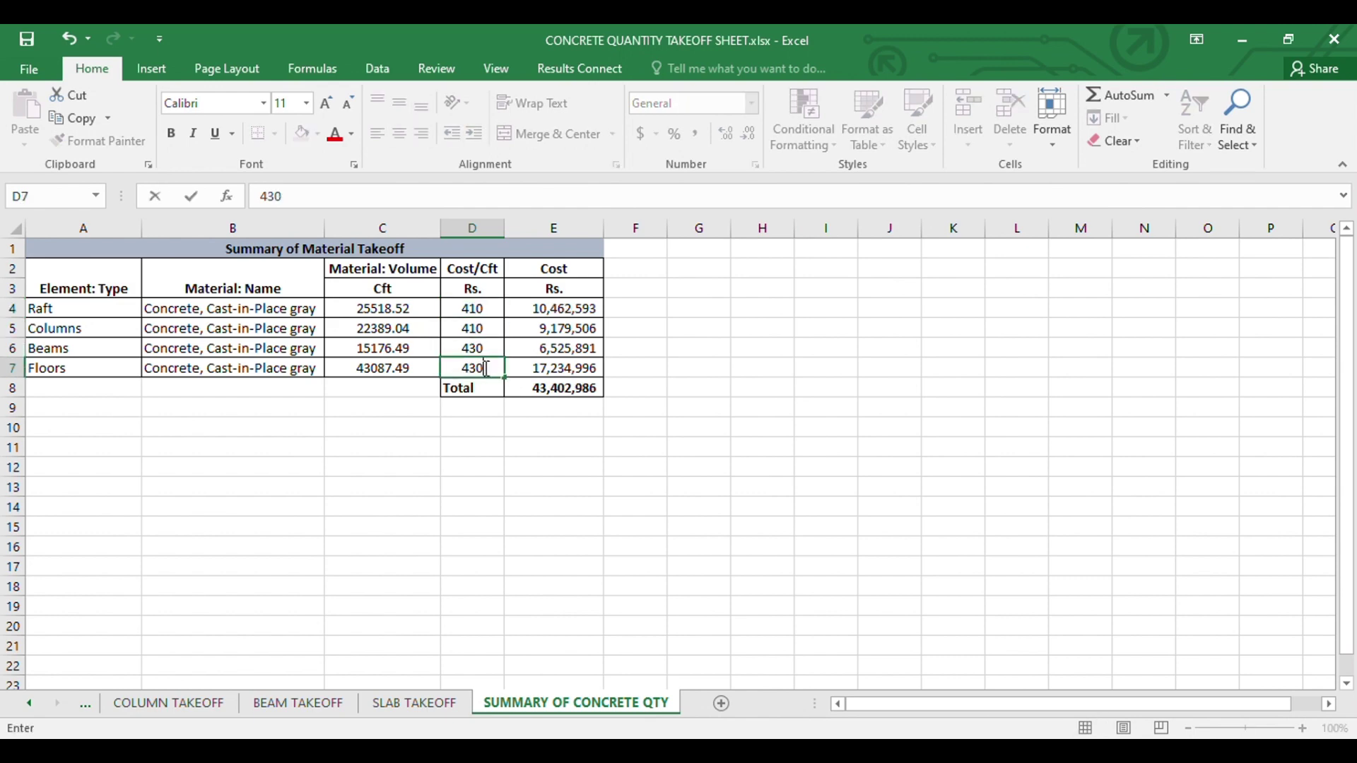
key(Return)
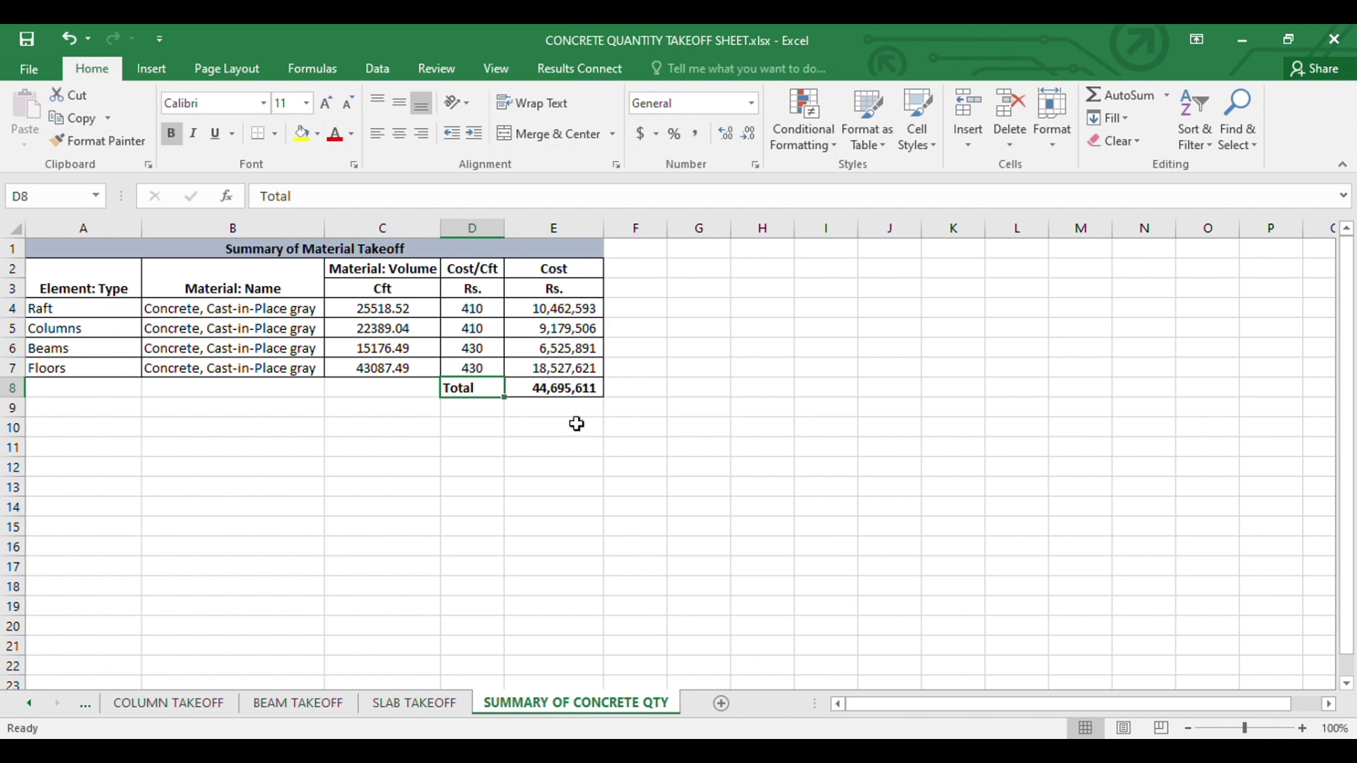